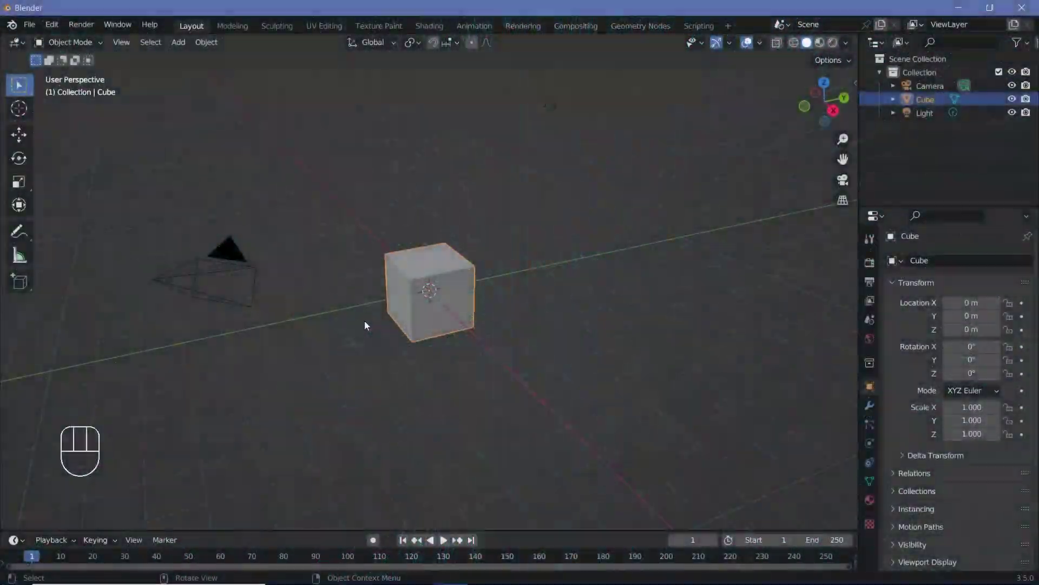
- Scale the cube to 0.2 along X and move it 1 m along X
middle_drag(455, 342, 557, 369)
key(s)
key(0)
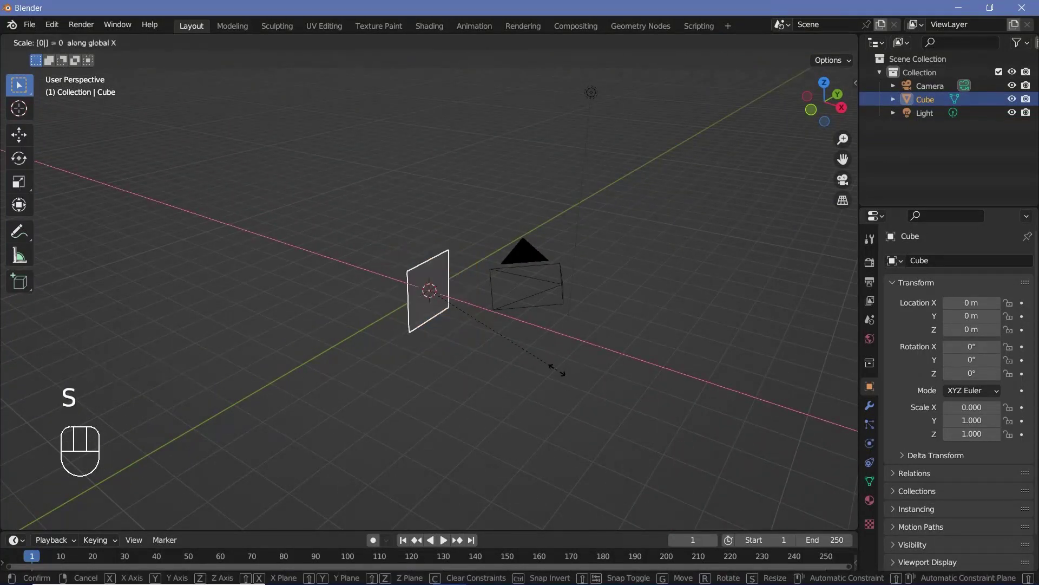
key(2)
key(Return)
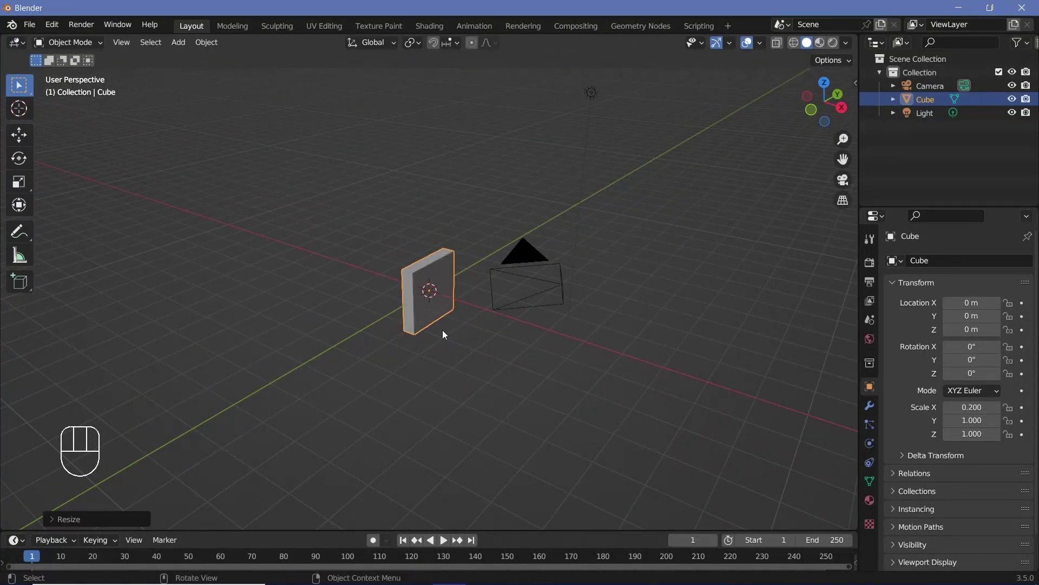
key(g)
key(x)
key(1)
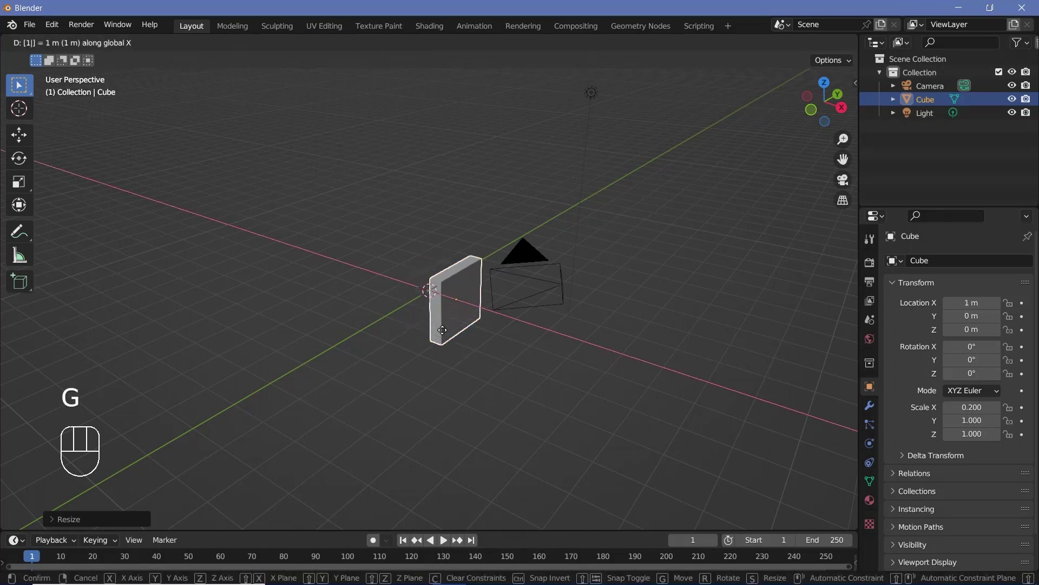
key(Return)
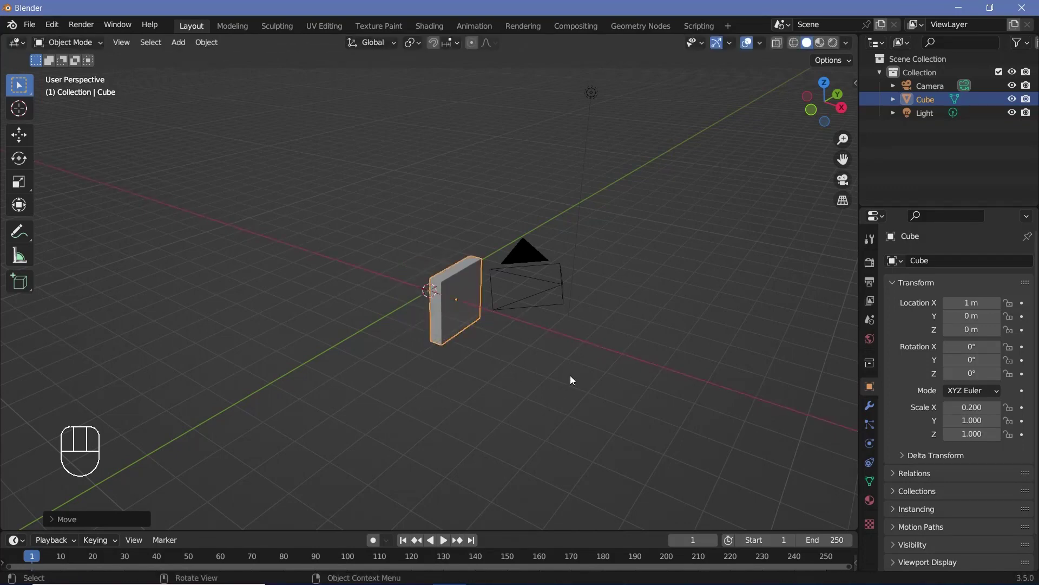
- Stretch the slab 50 times along Z and 5 times along Y
key(s)
key(z)
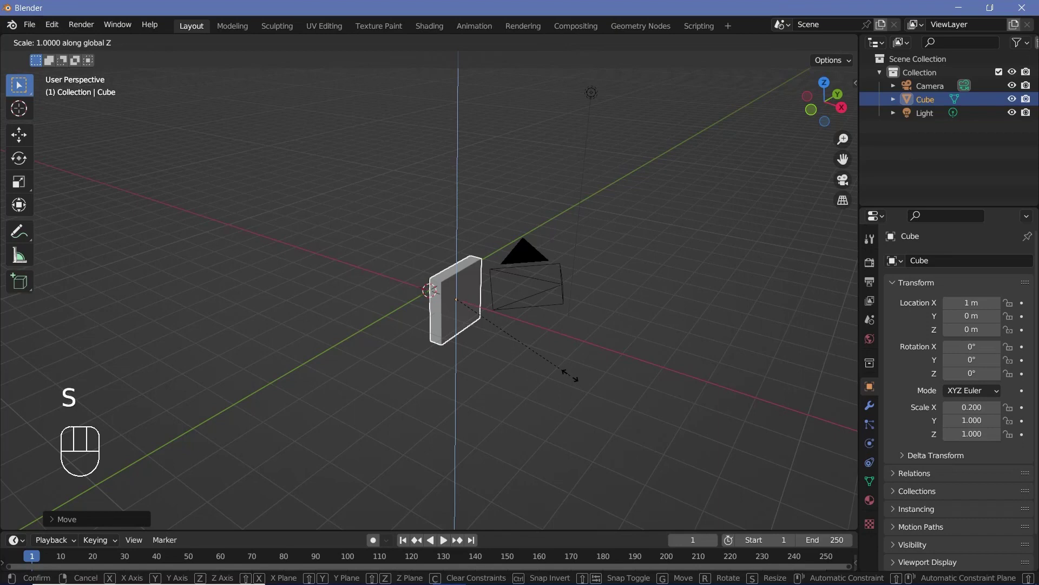
text(50)
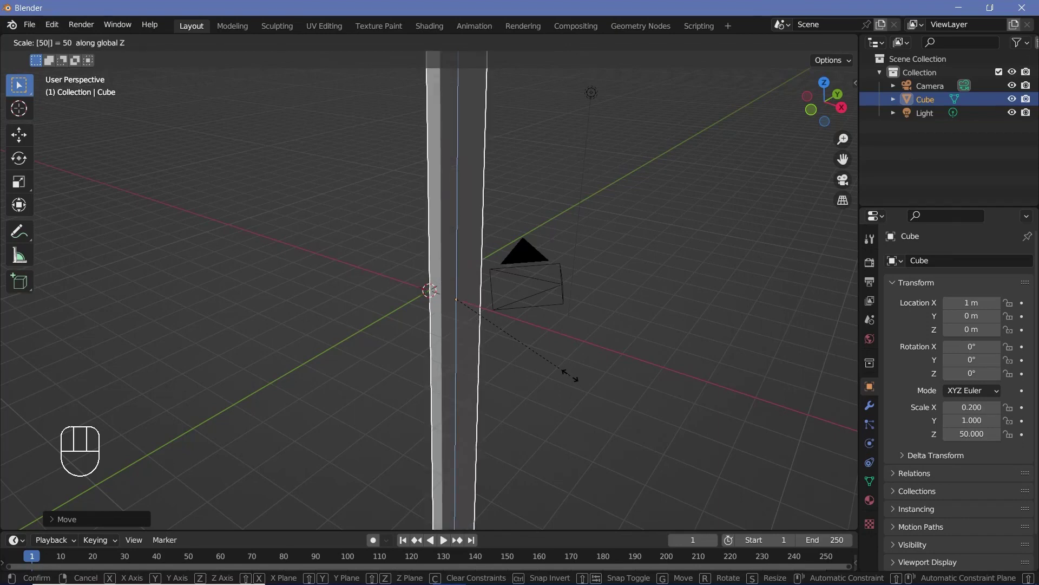
key(Return)
key(s)
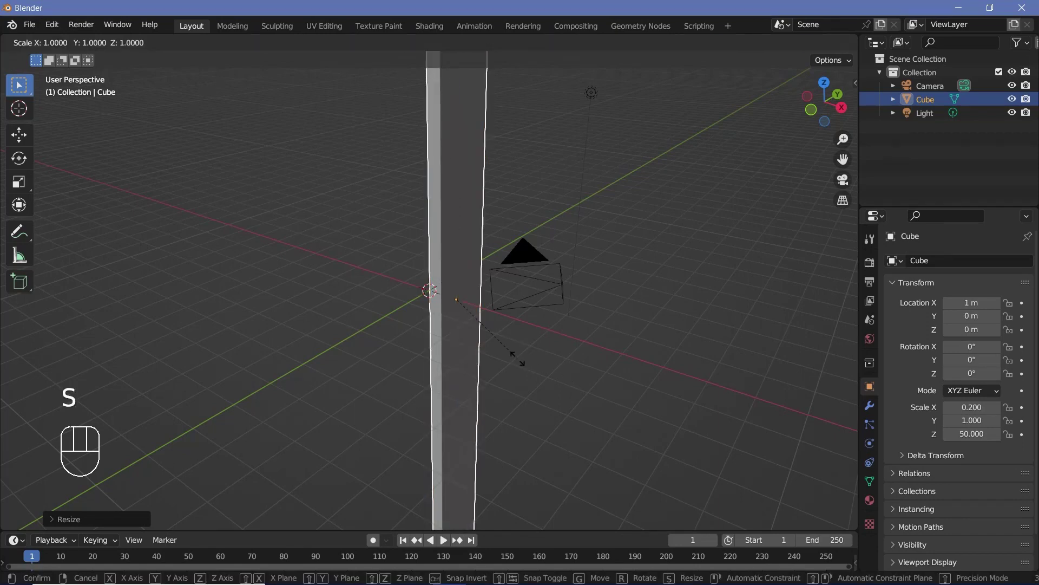
key(y)
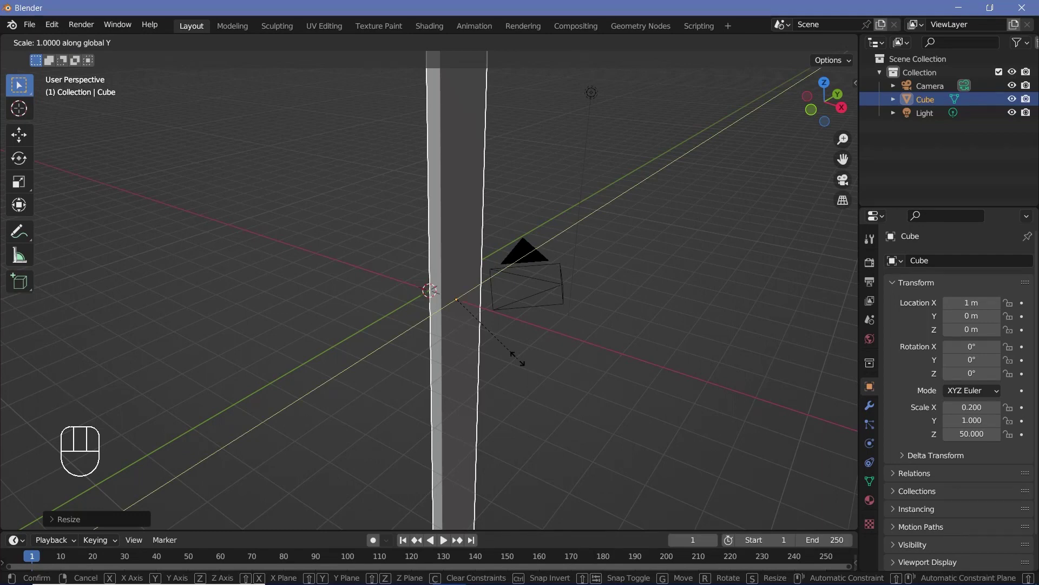
text(5)
key(Return)
scroll(461, 337, down, 2)
- Make a linked copy of the wall at X −1 m
middle_drag(460, 337, 505, 331)
key(alt+d)
key(x)
click(458, 334)
- Select both walls and linked-duplicate the pair 10 m along Y
middle_drag(497, 360, 449, 334)
scroll(605, 360, down, 2)
shift+click(468, 427)
middle_drag(468, 427, 440, 356)
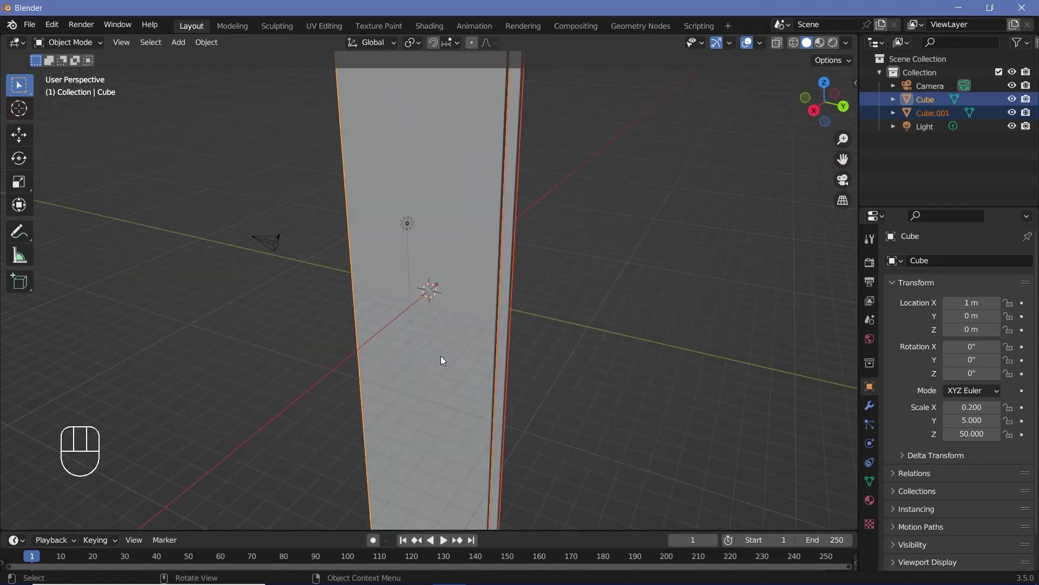
key(alt+d)
key(y)
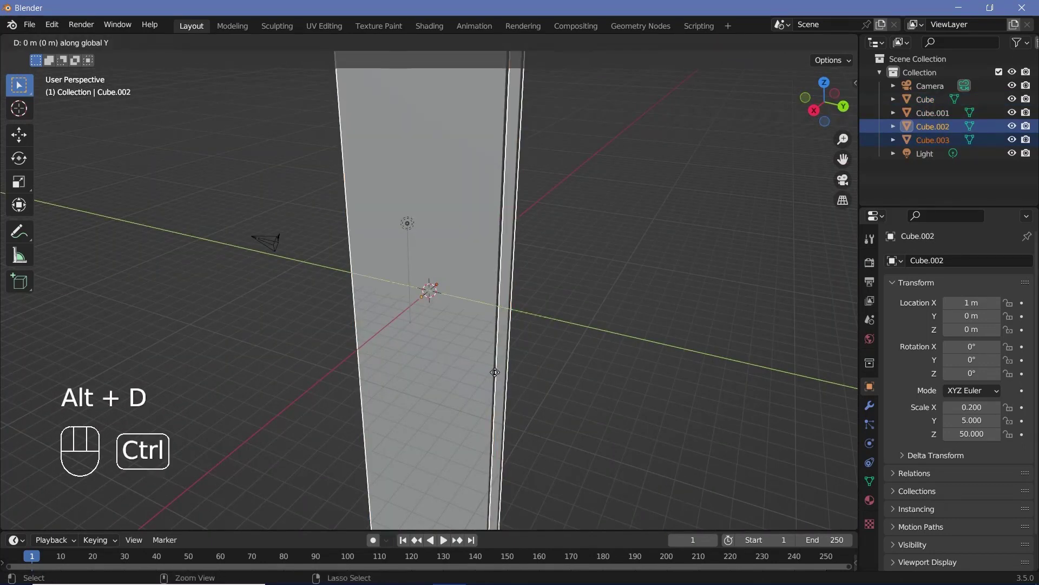
key(ctrl)
click(600, 412)
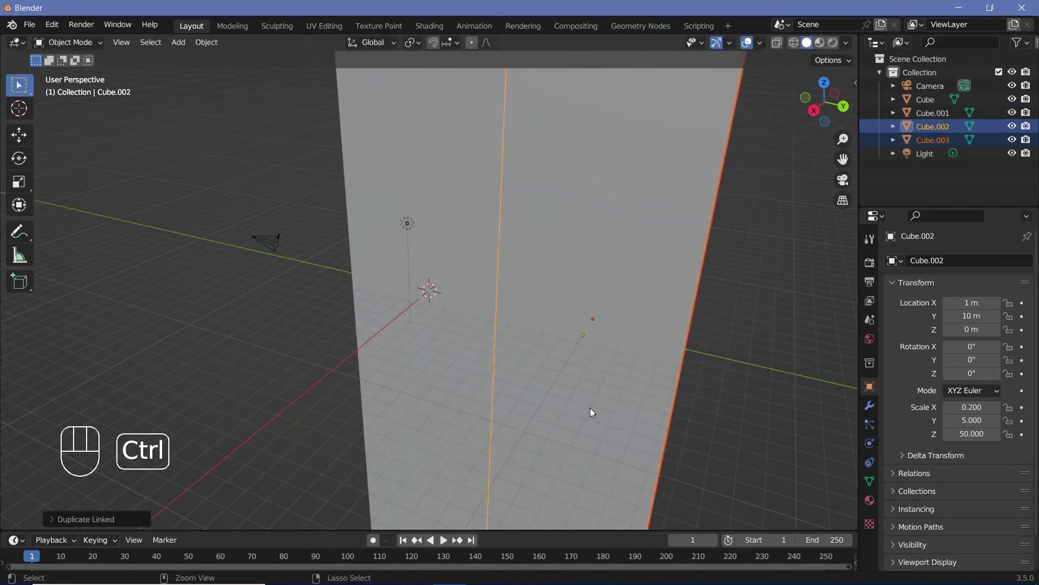
- Select both sets of walls and join them into one object
middle_drag(564, 408, 382, 383)
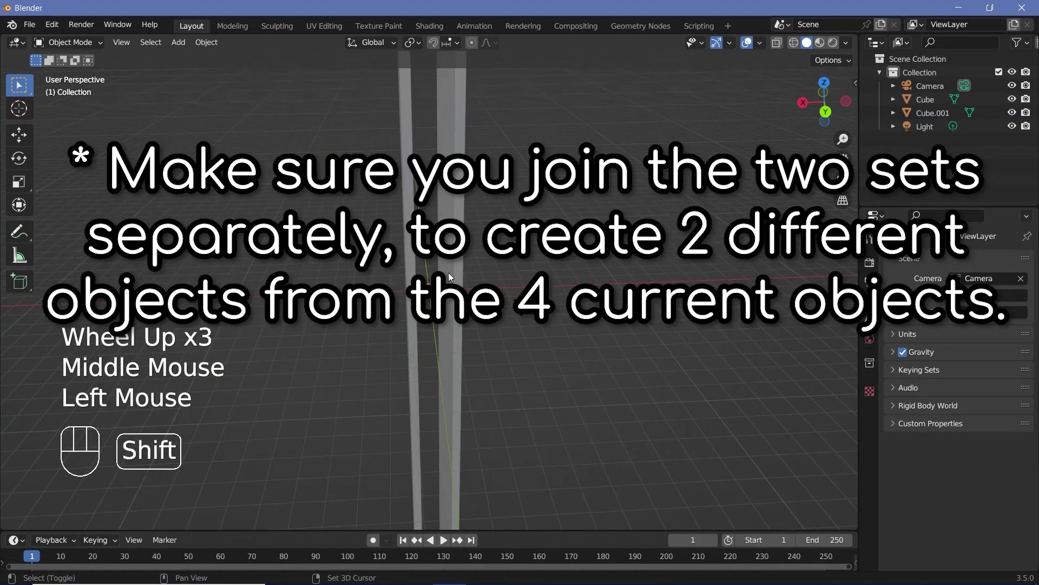
click(449, 272)
shift+click(411, 271)
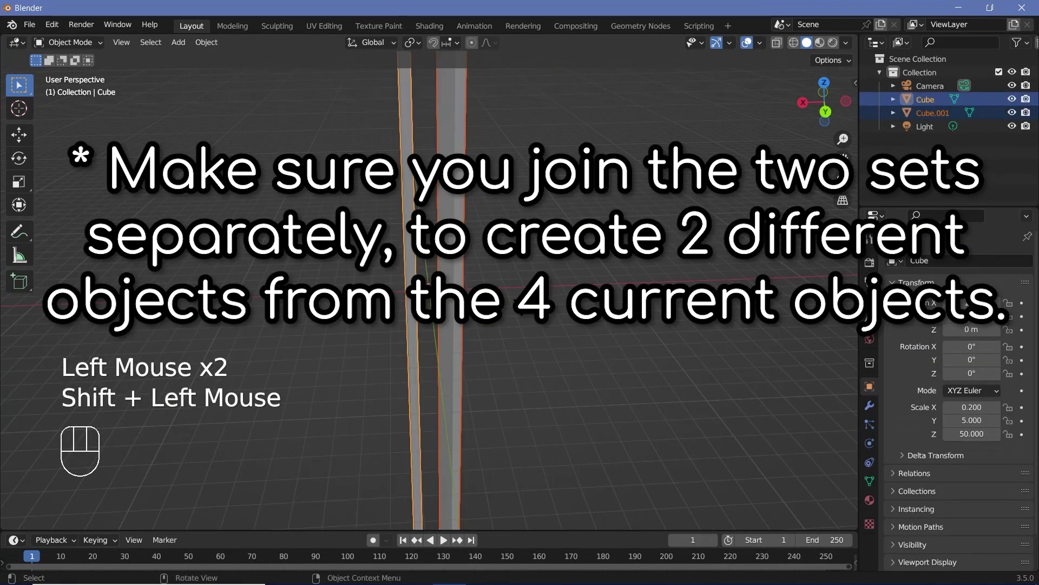
key(ctrl+j)
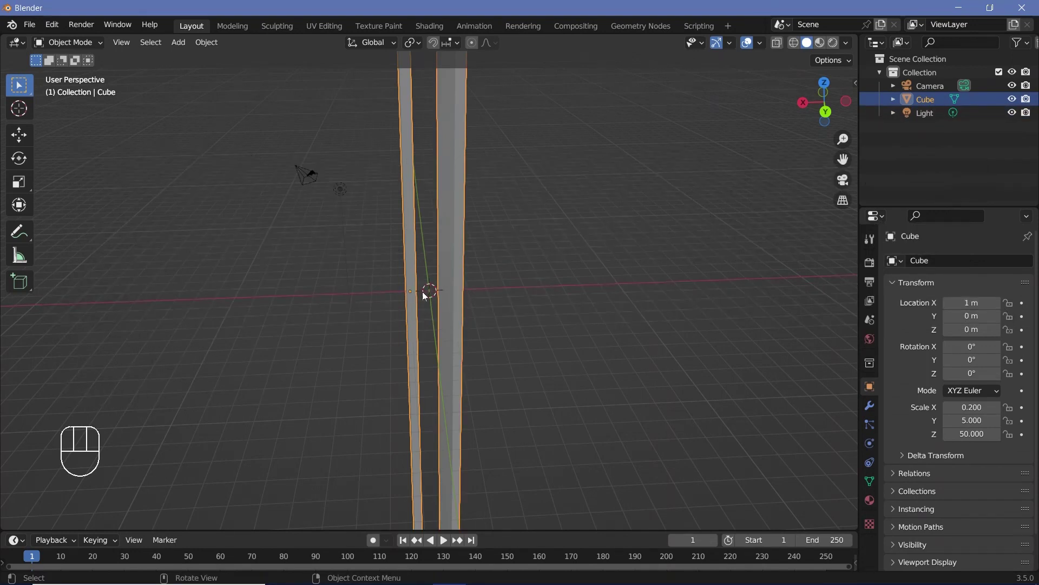
- Set the walls' origin to the 3D cursor at the world centre
click(205, 44)
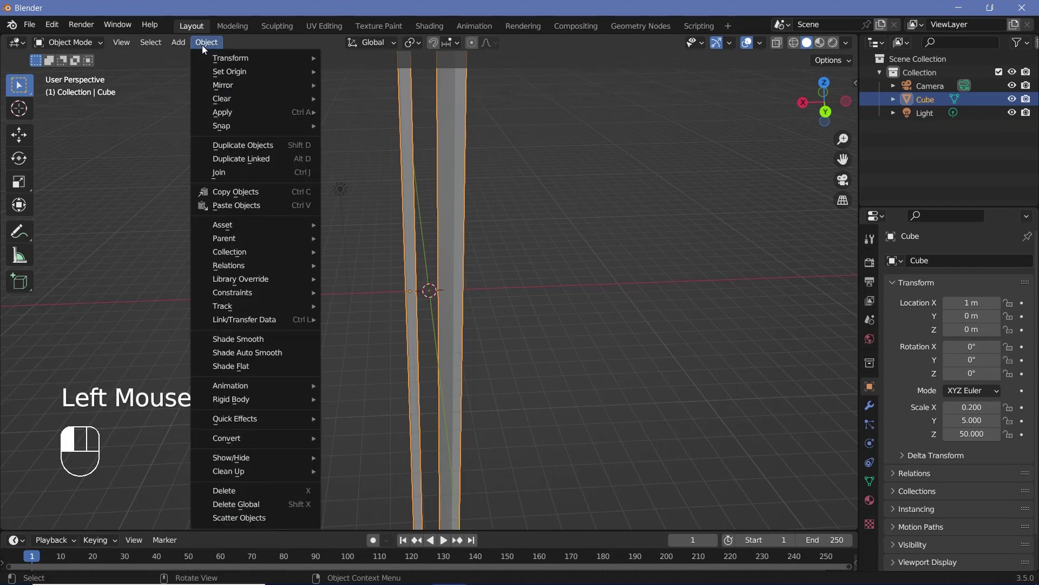
mouse_move(243, 73)
click(456, 100)
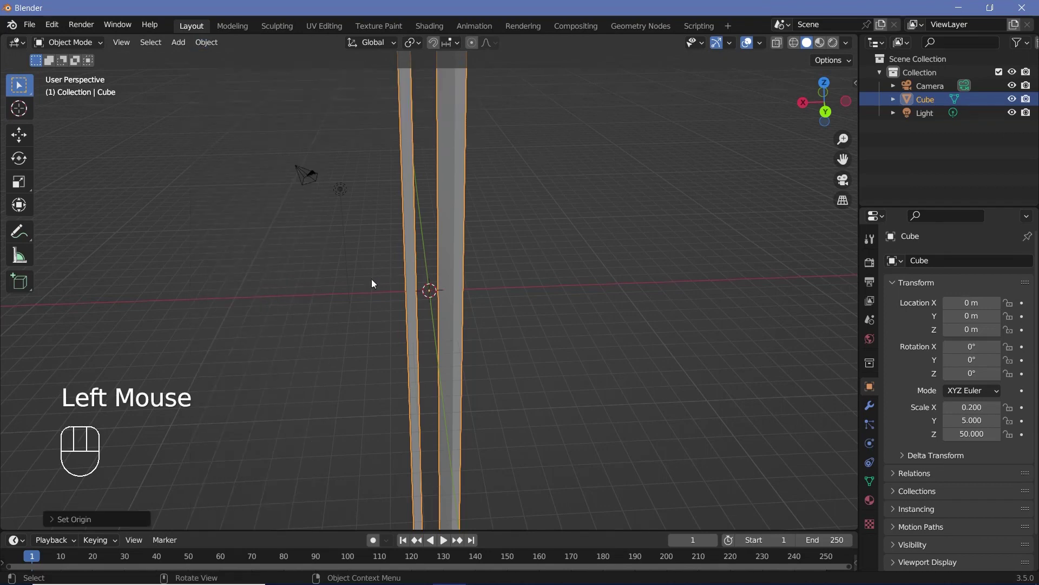
middle_drag(372, 283, 623, 268)
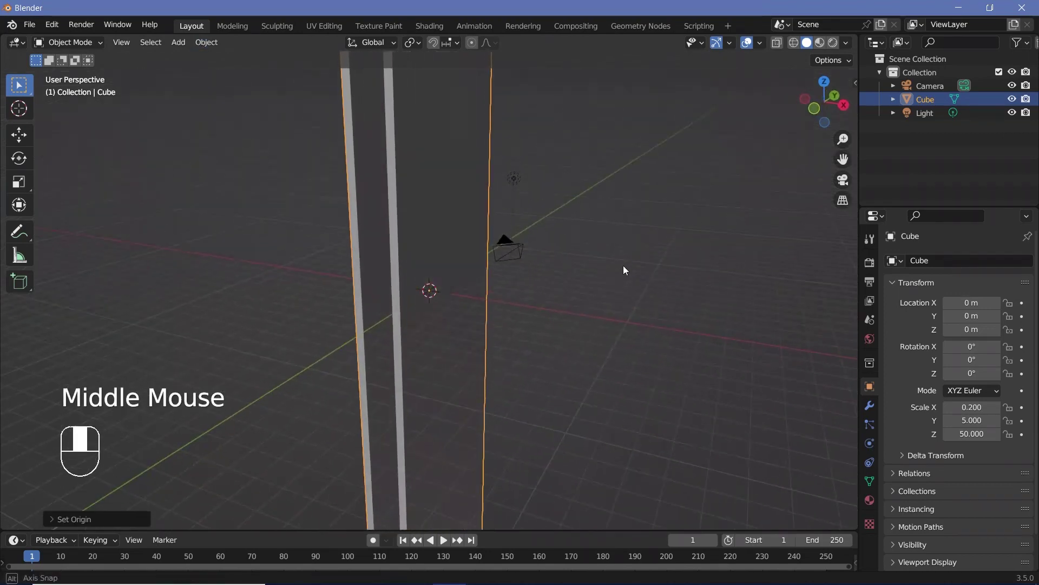
- Add an Array modifier with relative offset factors X 0 and Y 1
click(871, 411)
click(903, 259)
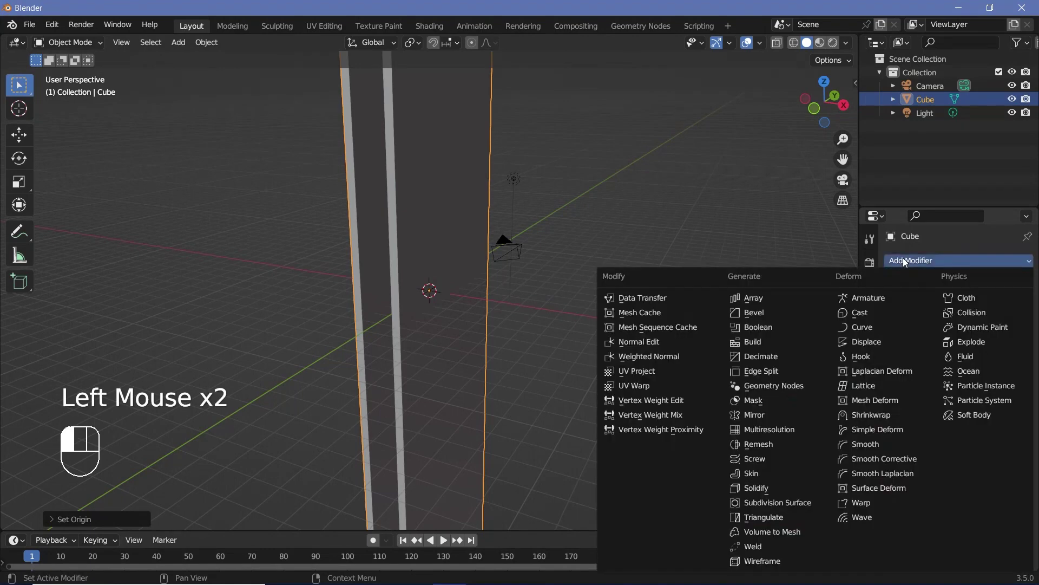
click(809, 296)
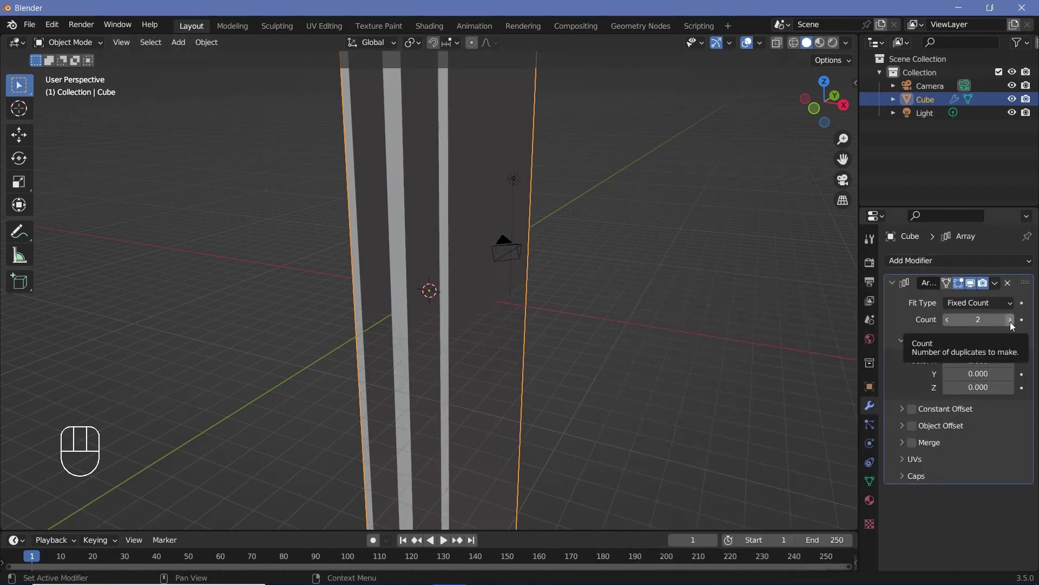
click(972, 361)
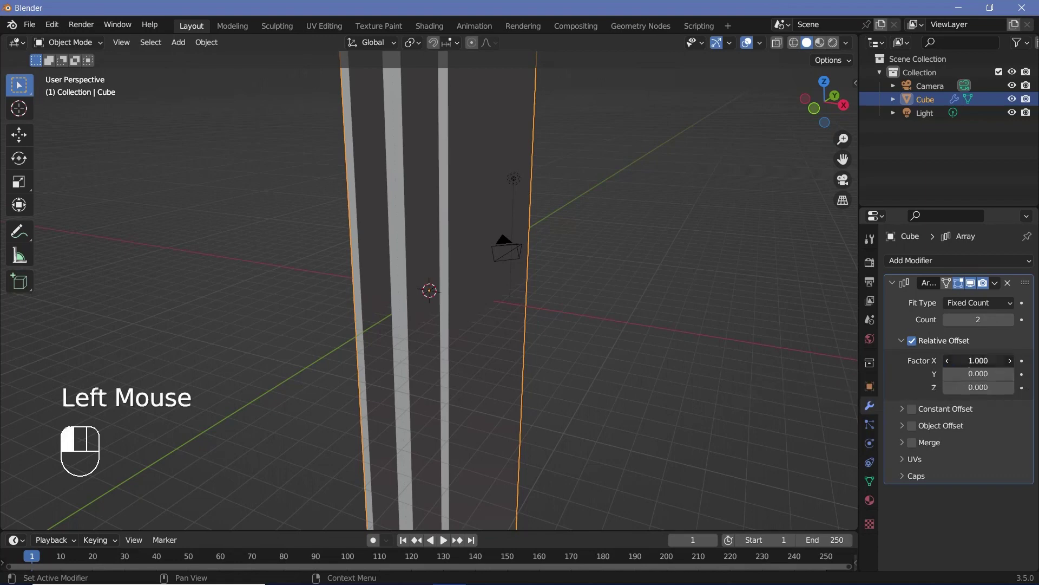
text(0)
key(Return)
click(978, 374)
text(1)
key(Return)
- Raise the Array count toward 10 repetitions
mouse_move(541, 243)
middle_down()
mouse_move(394, 240)
mouse_move(521, 246)
middle_up()
middle_drag(571, 266, 535, 211)
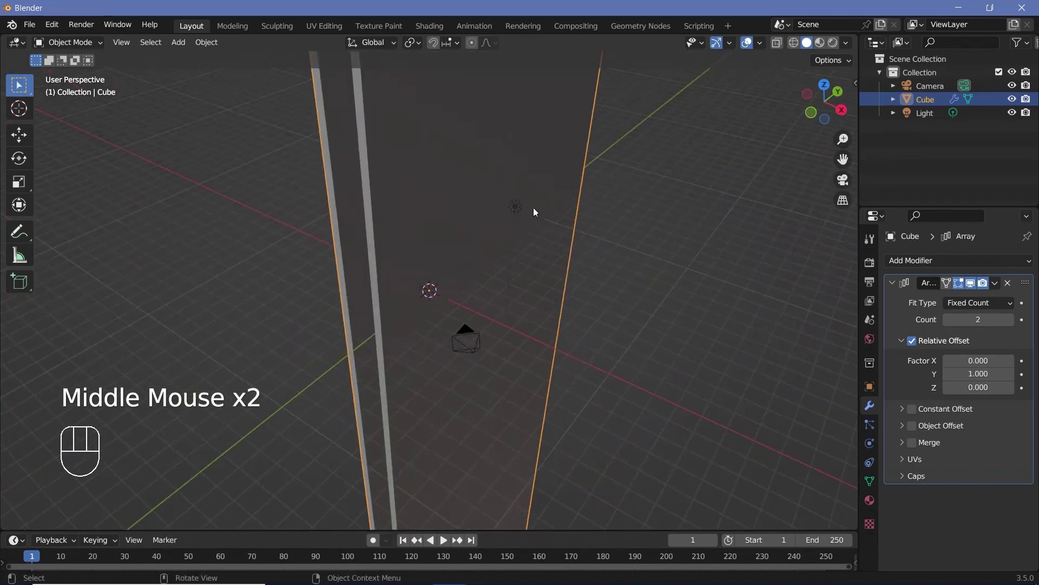
click(1011, 320)
click(1010, 320)
click(1010, 320)
click(1010, 320)
click(976, 319)
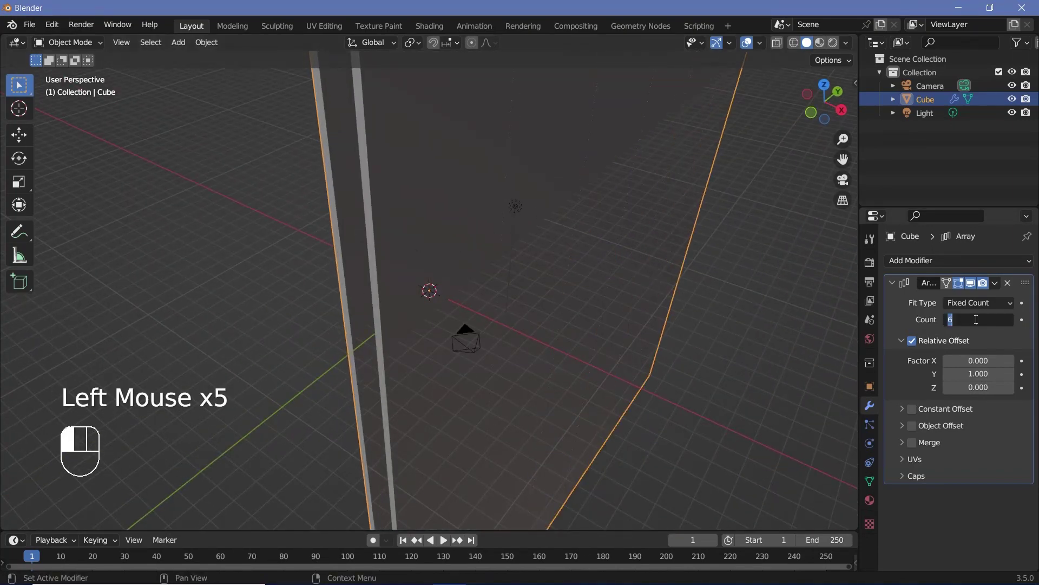
- Select the camera and clear its location and rotation
scroll(433, 292, down, 3)
middle_click(433, 292)
click(442, 281)
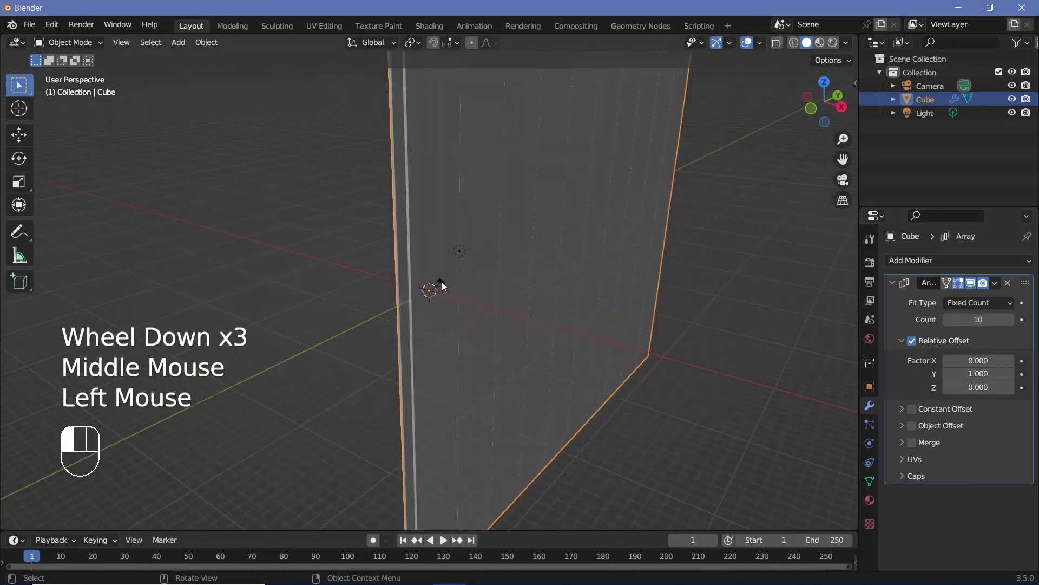
scroll(463, 320, up, 2)
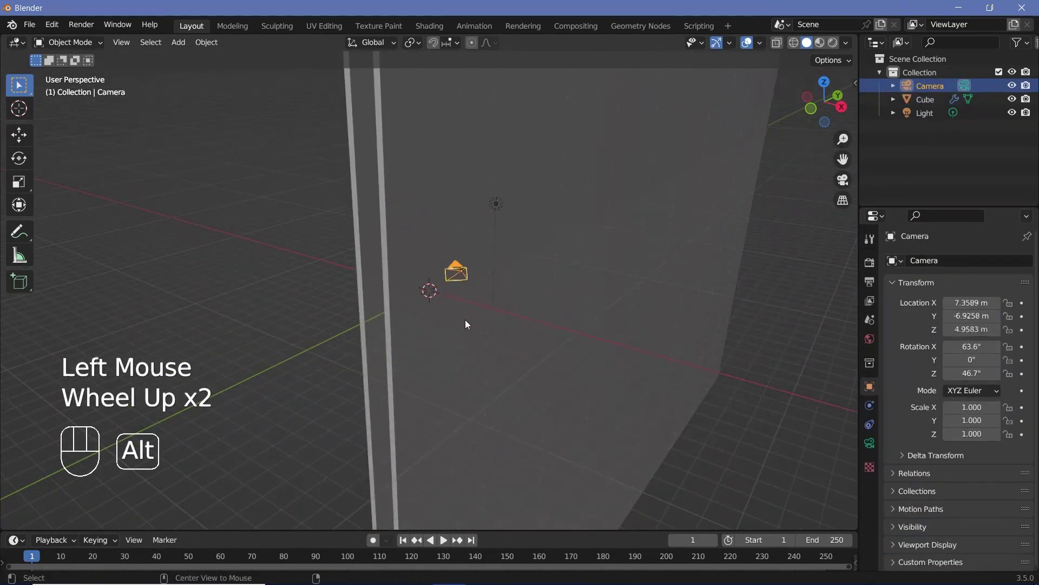
key(alt+g)
middle_drag(465, 319, 492, 334)
key(alt+e)
key(alt+r)
scroll(491, 334, up, 2)
- Rotate the camera 90° about the X axis
key(r)
key(x)
key(9)
key(0)
key(Return)
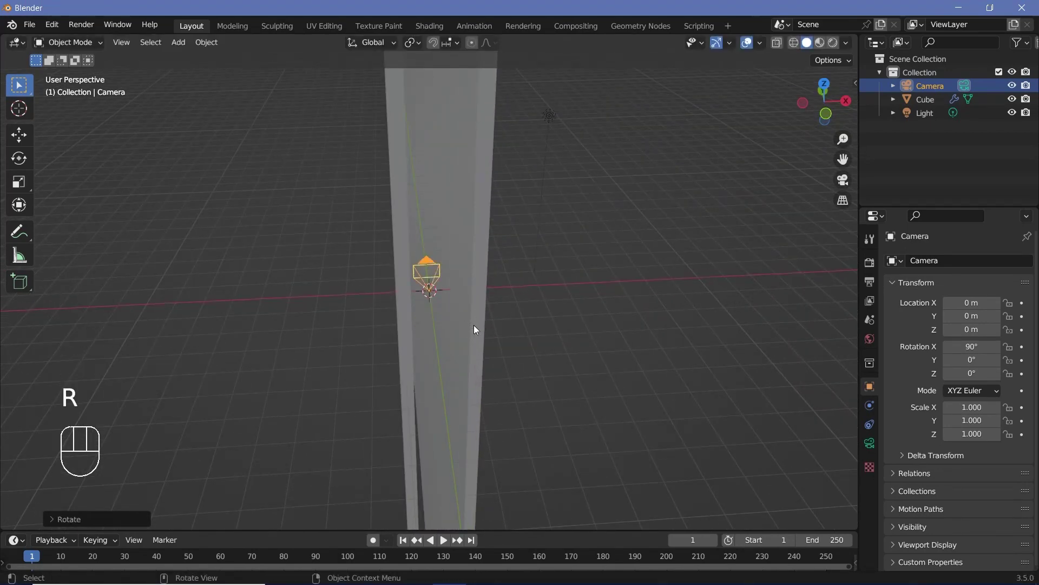
- From top view, move the camera to Y −5 m and look through it
key(KP_7)
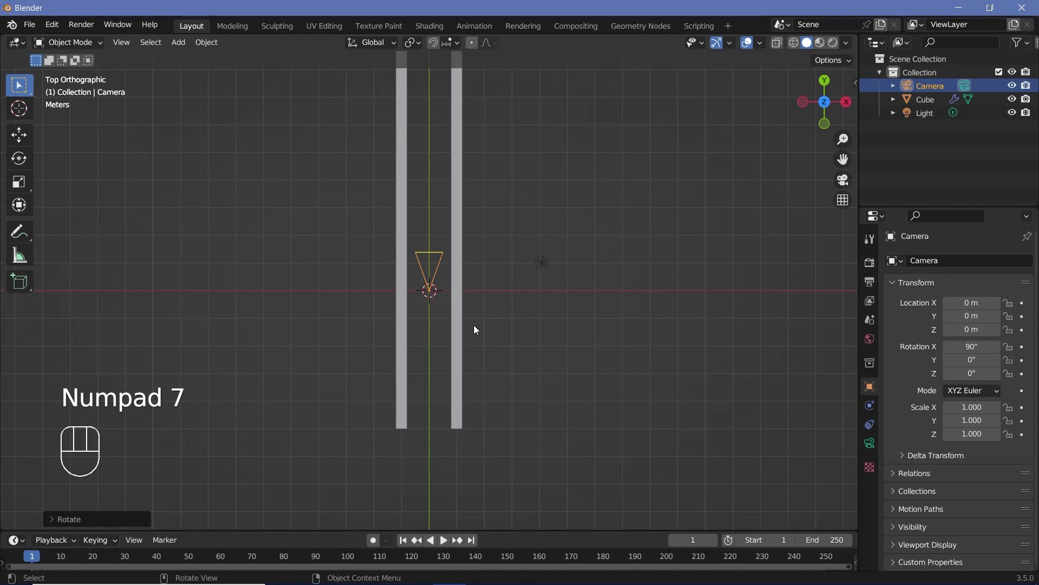
key(g)
key(y)
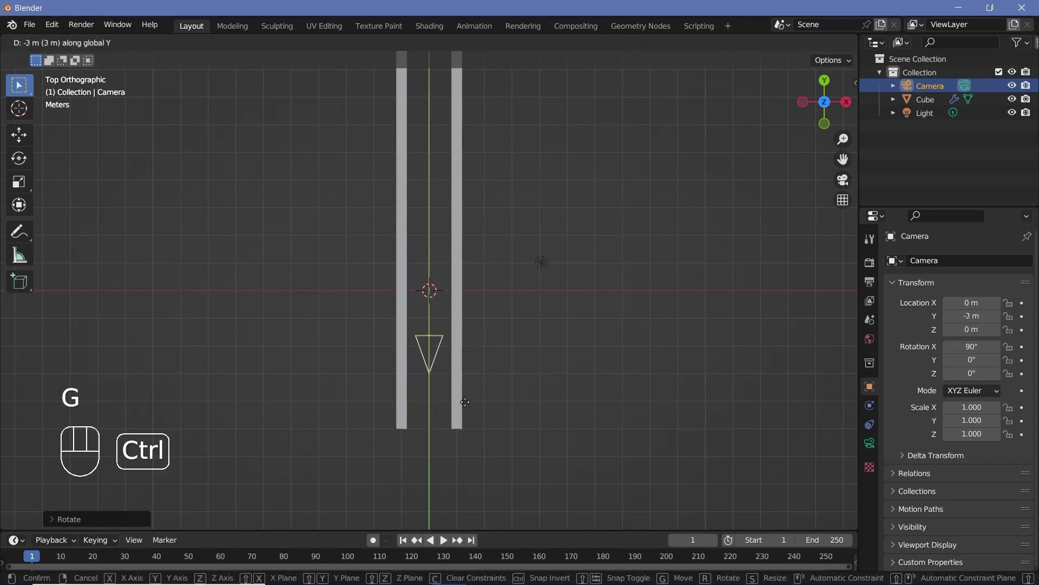
click(377, 395)
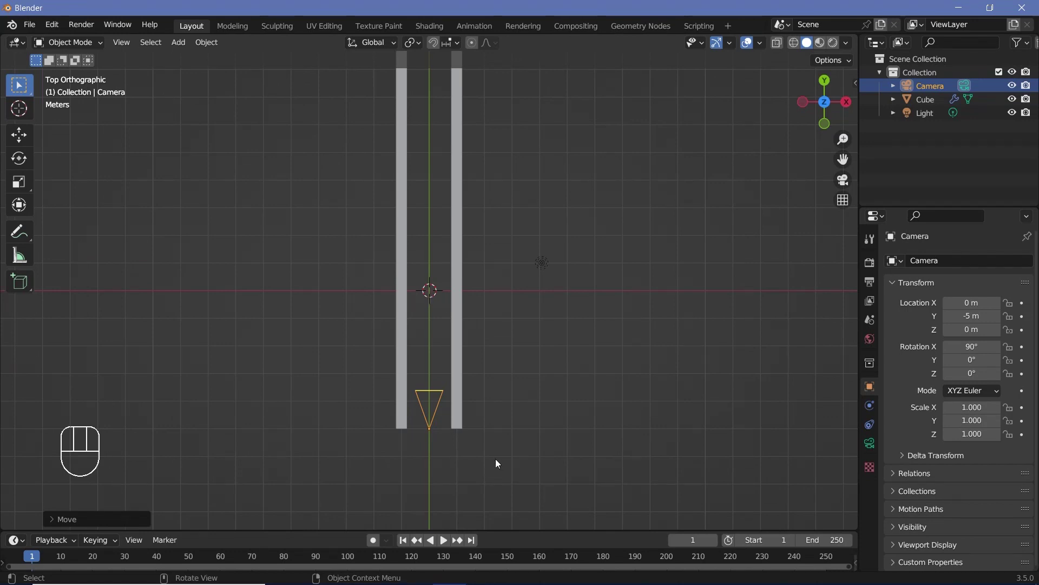
key(KP_0)
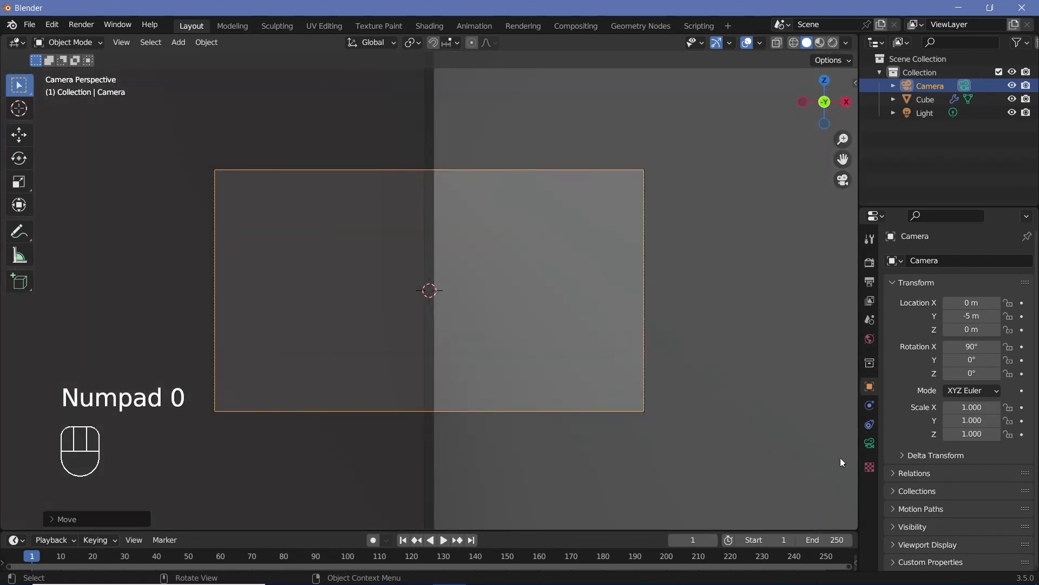
- Set the camera's focal length to 12 mm
click(870, 444)
double_click(984, 325)
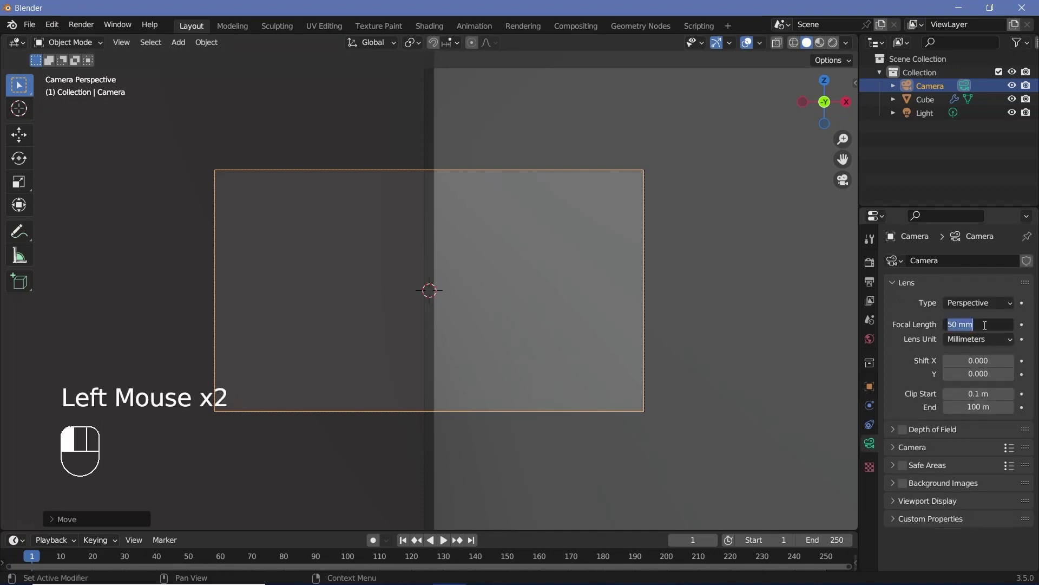
text(12)
key(Return)
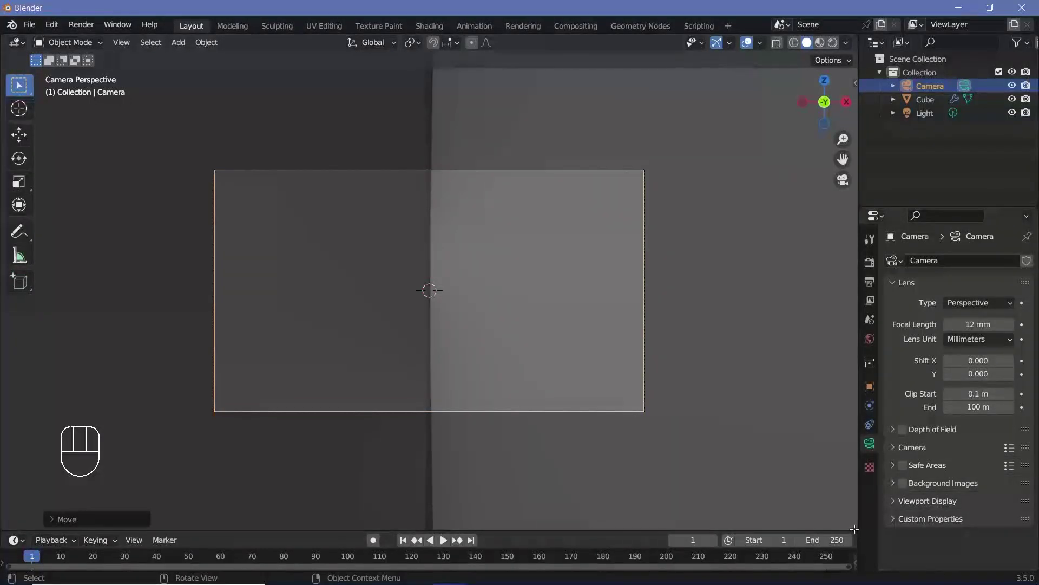
- Split the viewport, make the lower area a node editor, and select the Cube
drag(855, 530, 846, 342)
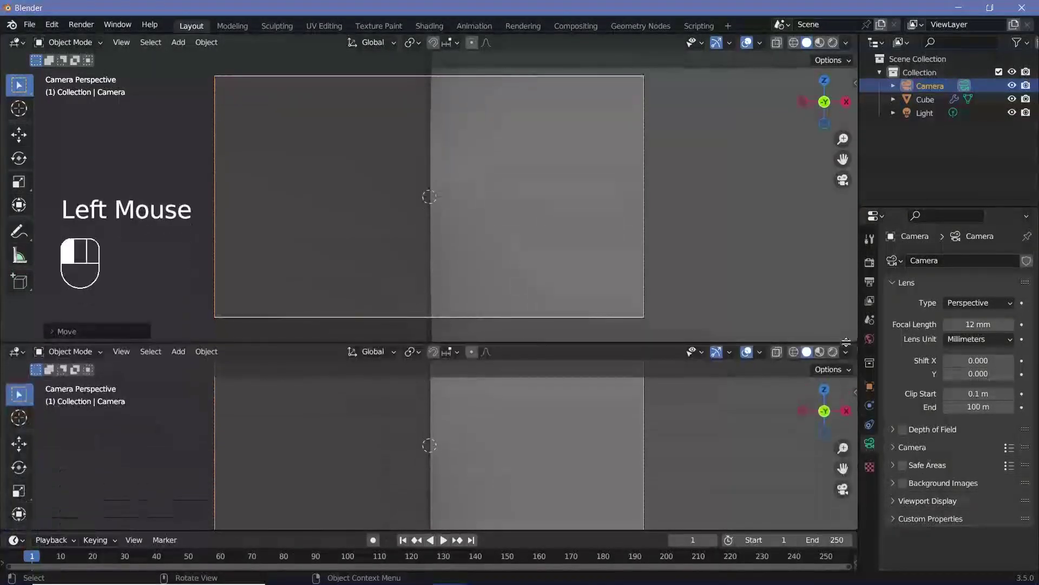
click(16, 351)
click(80, 462)
click(550, 223)
- Create a new geometry node group for the Cube and move Group Input left
click(440, 353)
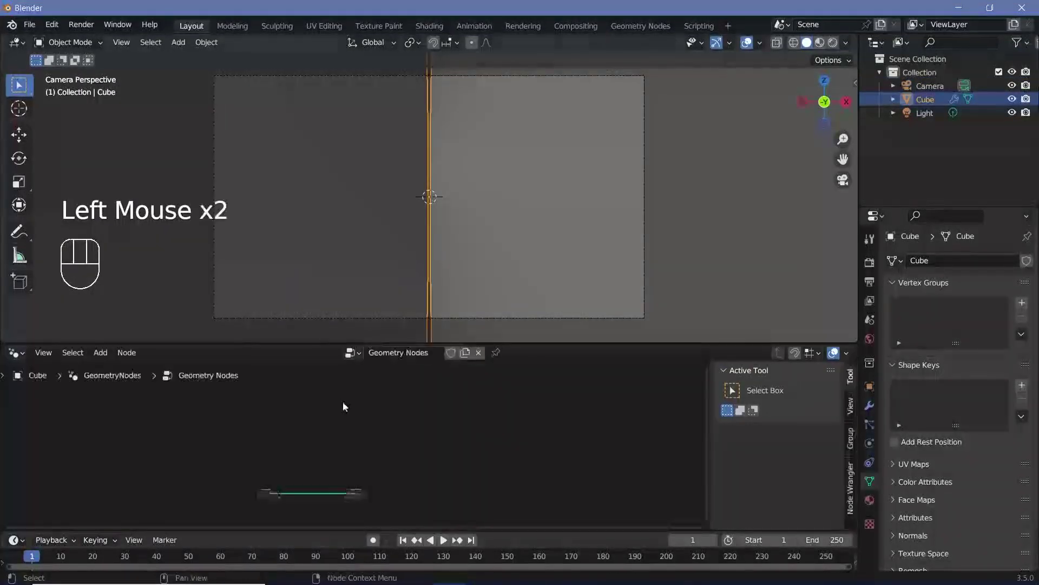
middle_drag(323, 441, 343, 420)
scroll(388, 462, up, 6)
middle_drag(388, 463, 365, 483)
scroll(323, 440, up, 3)
click(258, 417)
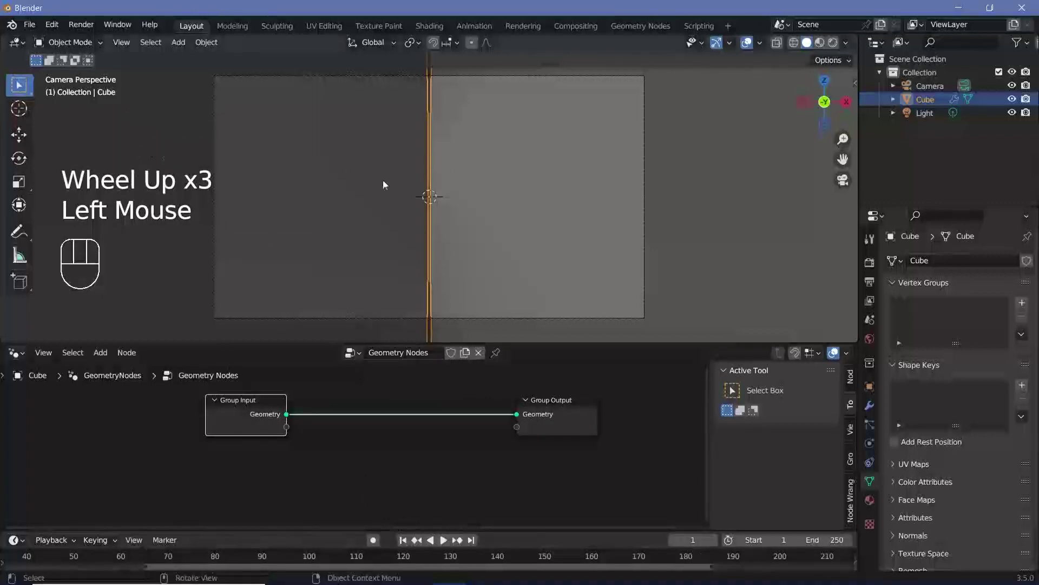
right_click(252, 410)
click(238, 402)
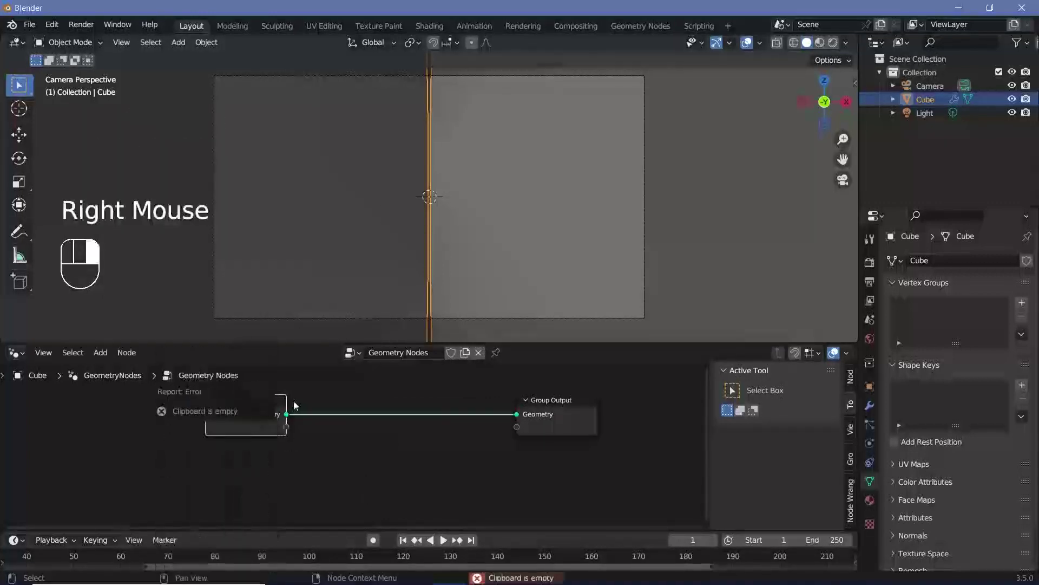
click(280, 407)
drag(280, 407, 245, 409)
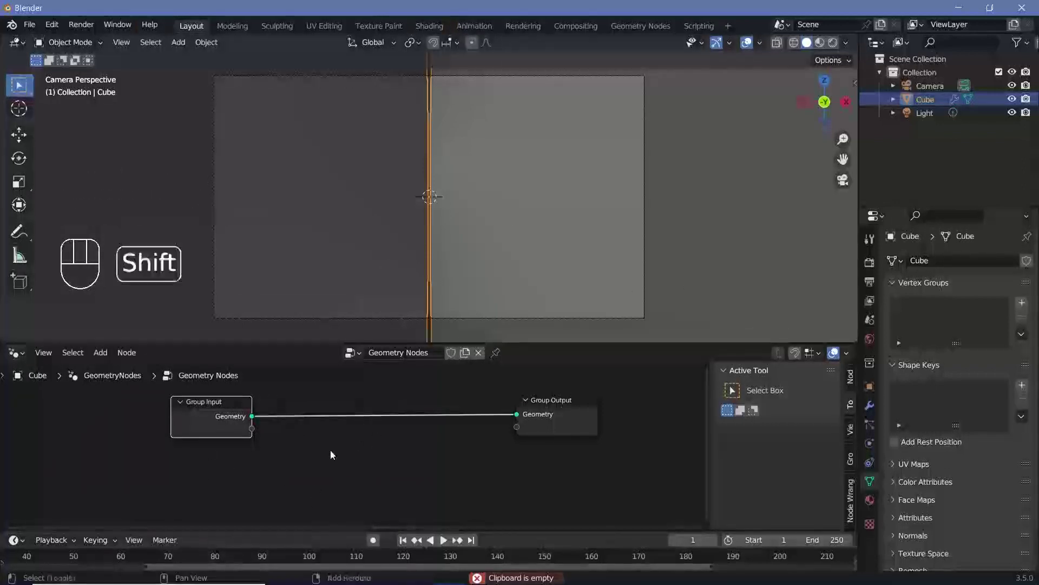
- Insert a Distribute Points on Faces node between Group Input and Group Output
key(shift+a)
click(304, 330)
text(ds)
key(BackSpace)
text(istr)
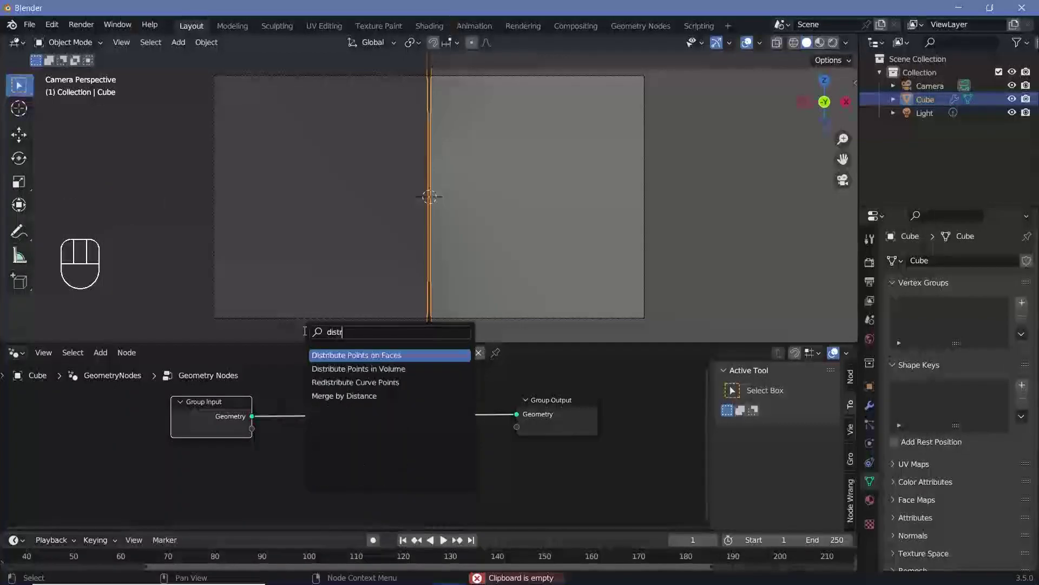
key(Return)
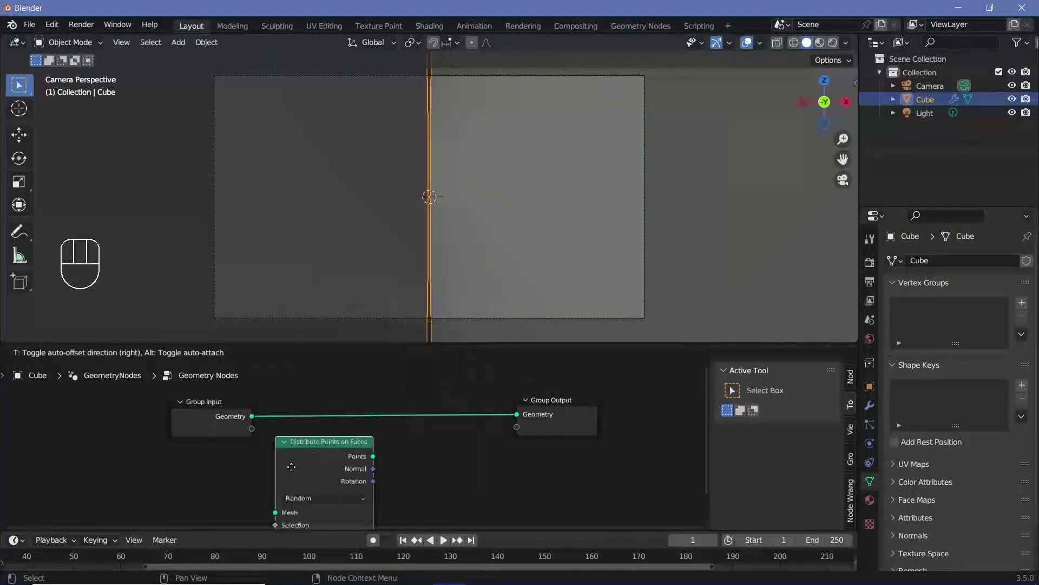
click(341, 325)
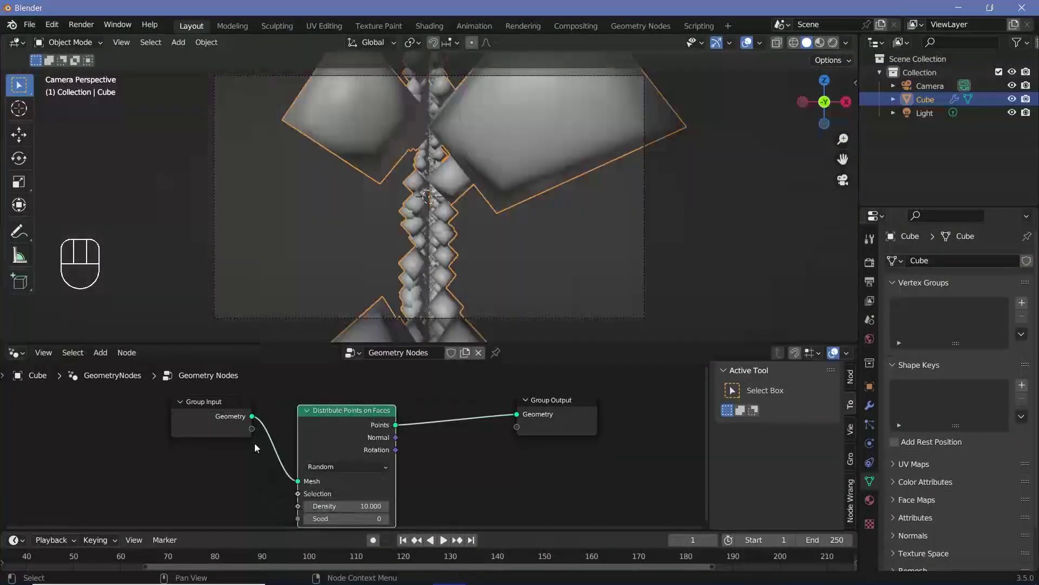
- Try Density values 15 and 1, then apply the Cube's scale
click(362, 506)
text(15)
key(Return)
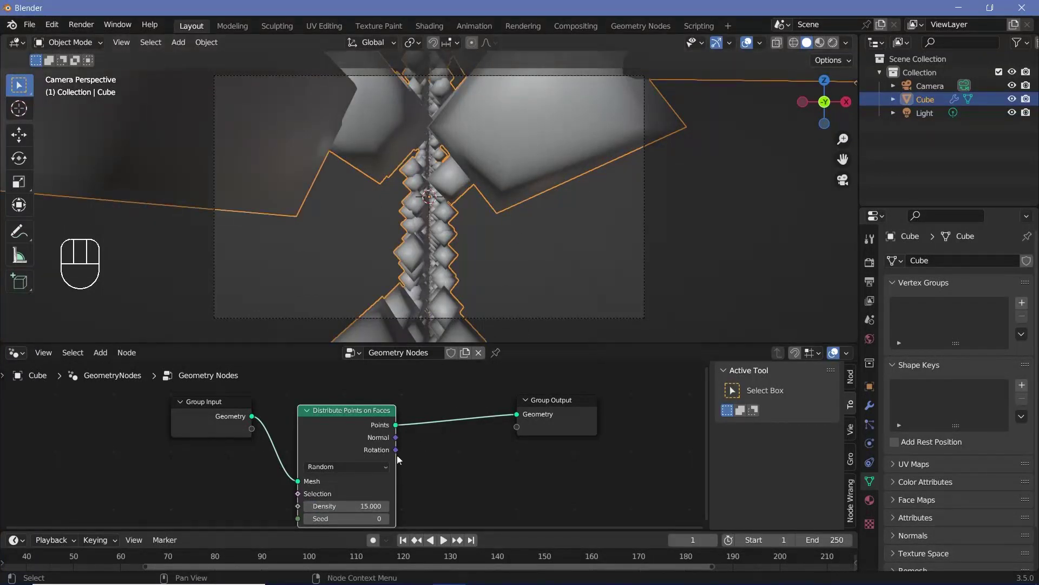
click(331, 506)
text(1)
key(Return)
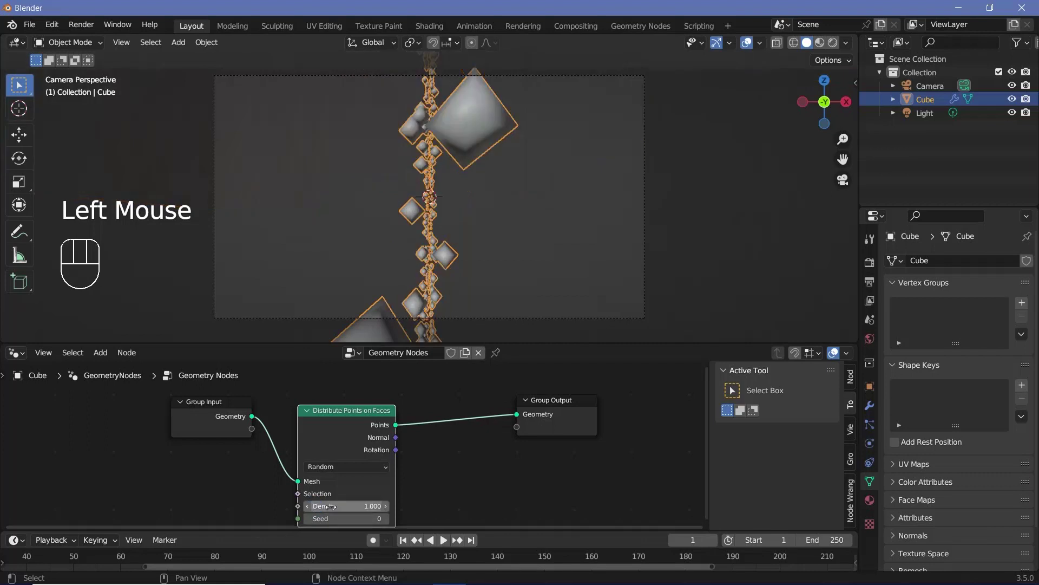
key(ctrl+a)
click(447, 232)
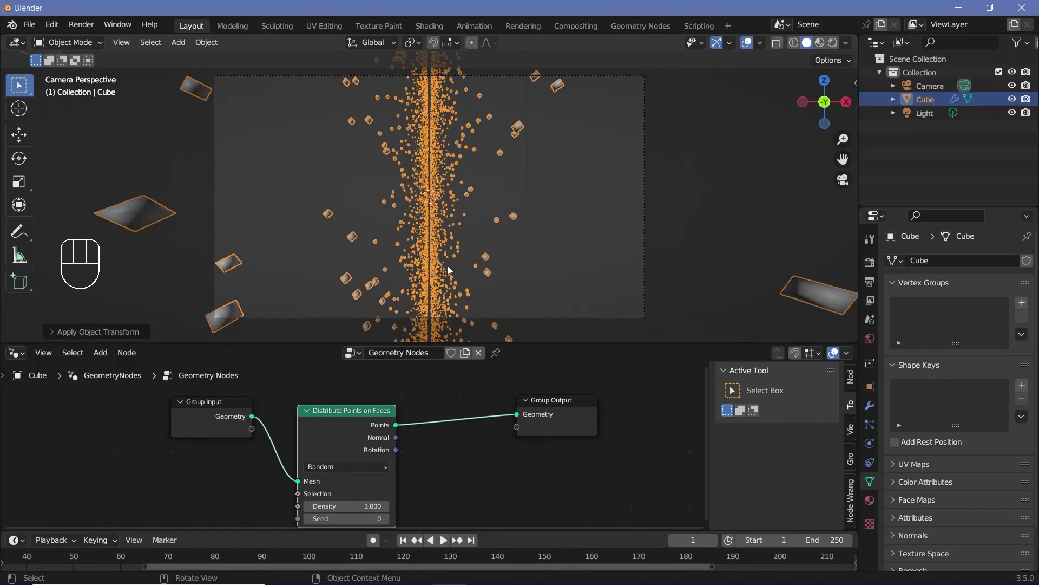
- Set Density to 10 and show node timings in the overlay
click(364, 504)
text(10)
key(Return)
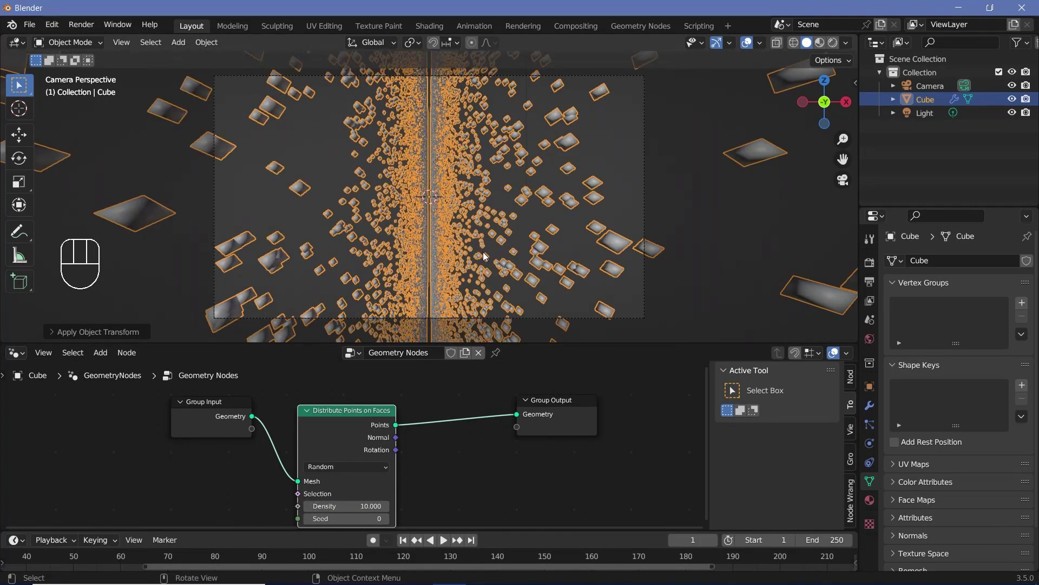
click(848, 353)
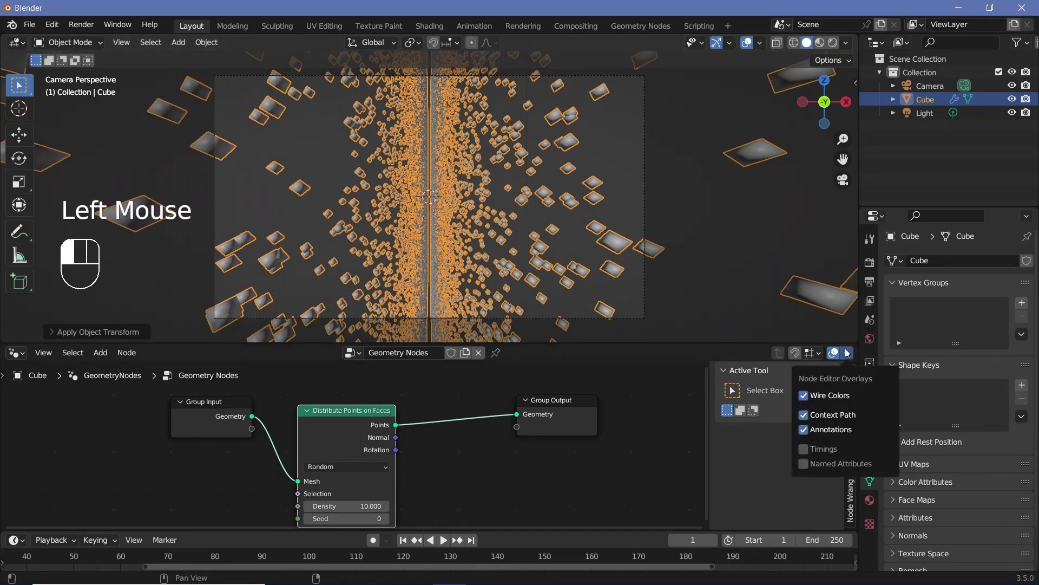
click(803, 449)
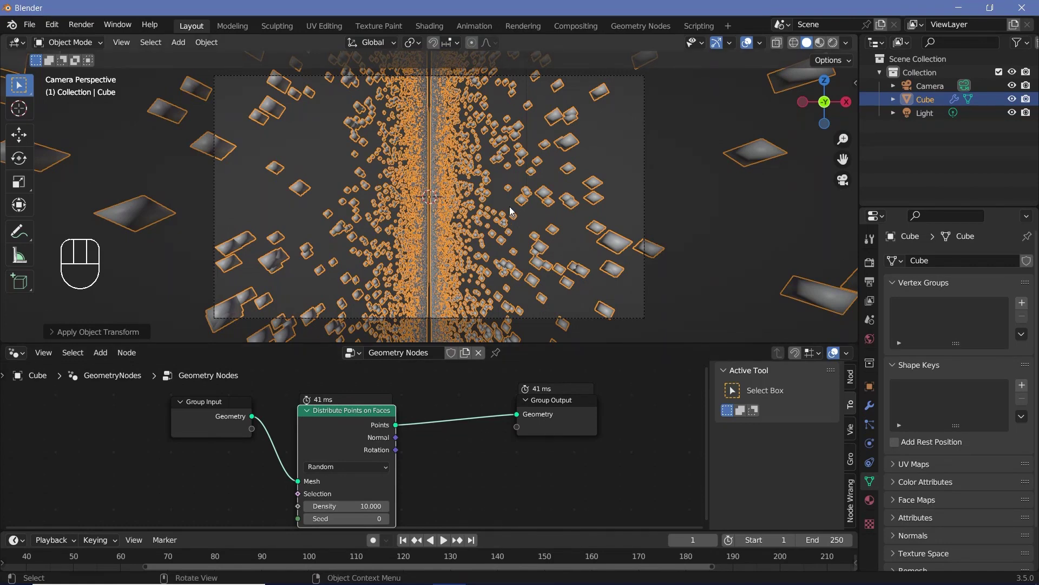
- Leave the camera view and enter Edit Mode on the Cube
key(KP_0)
scroll(433, 268, up, 5)
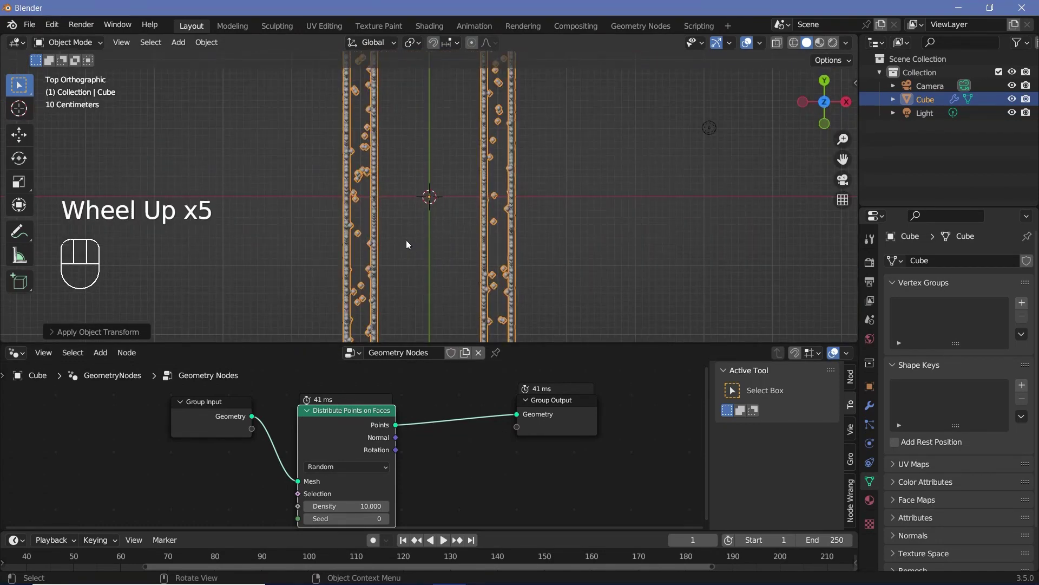
middle_drag(408, 245, 420, 194)
scroll(387, 199, down, 3)
scroll(403, 203, down, 2)
key(Tab)
scroll(420, 195, down, 2)
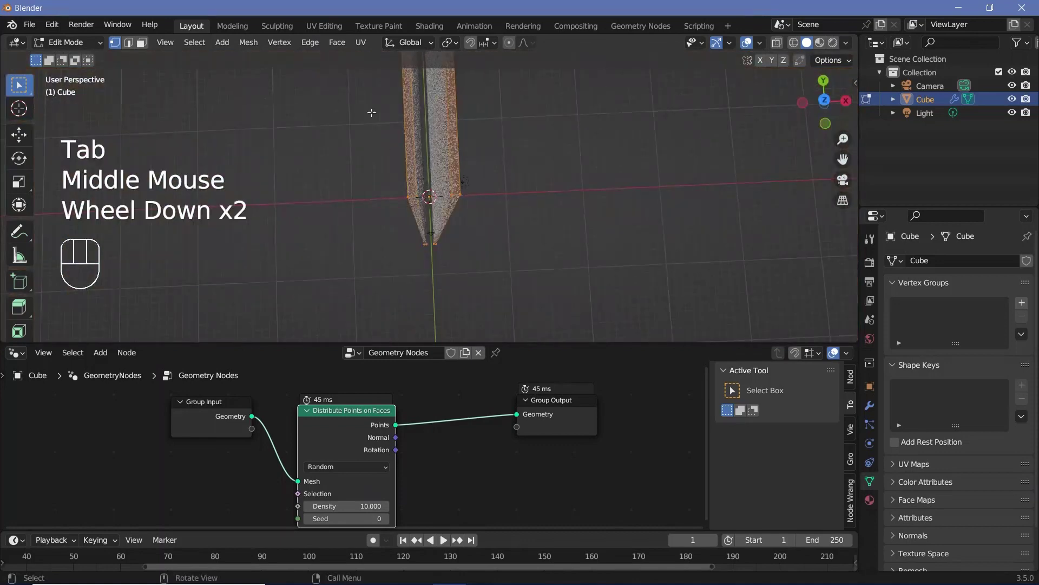
- In face select mode, select two face loops and delete those faces
click(142, 42)
click(422, 201)
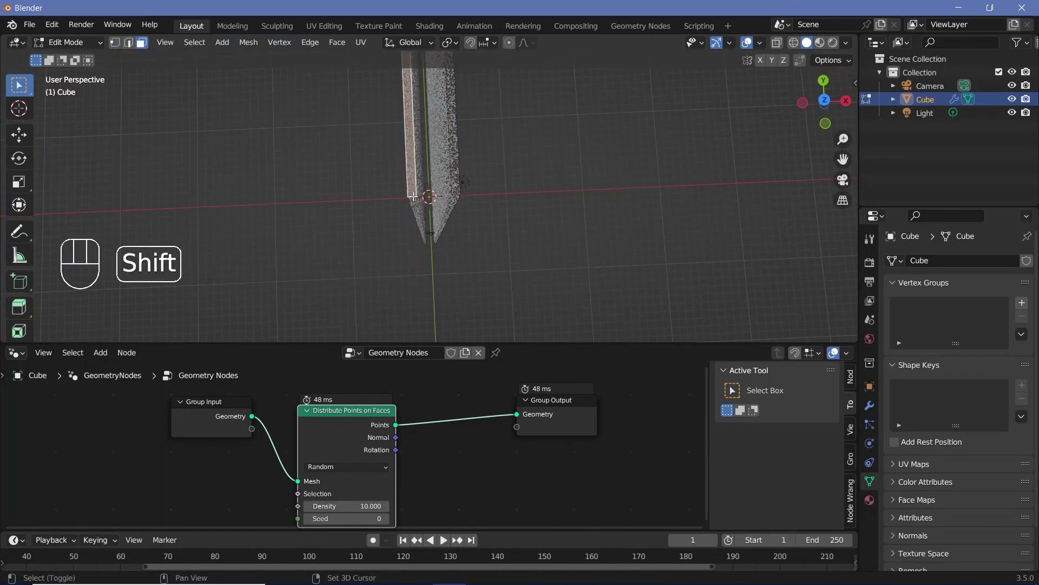
alt+shift+click(413, 196)
alt+shift+click(413, 196)
middle_drag(412, 196, 432, 177)
key(z)
key(x)
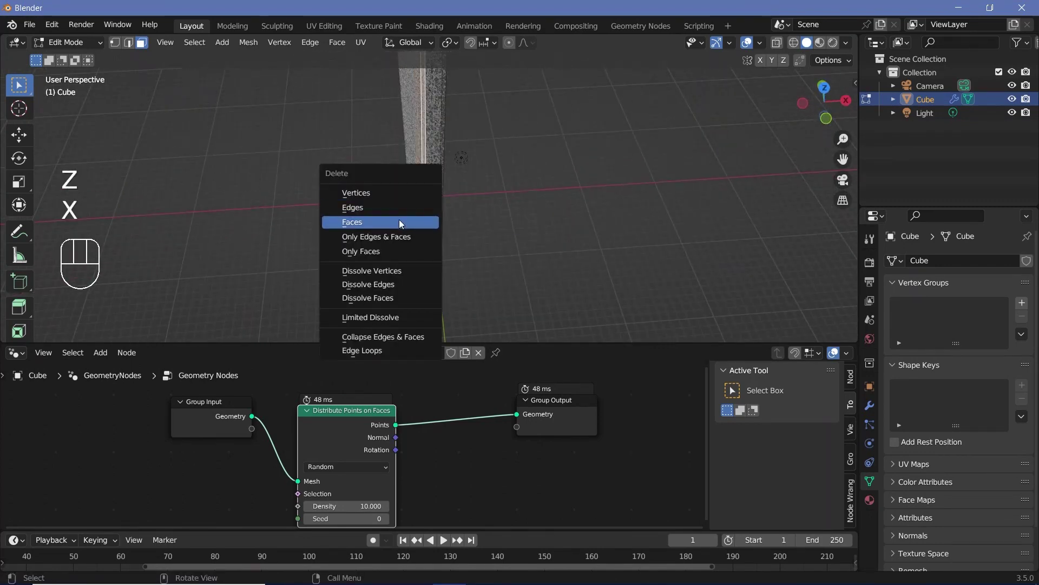
click(399, 219)
- Delete a vertical strip of faces, then return to Object Mode
middle_drag(428, 154, 451, 213)
click(451, 213)
alt+shift+double_click(452, 214)
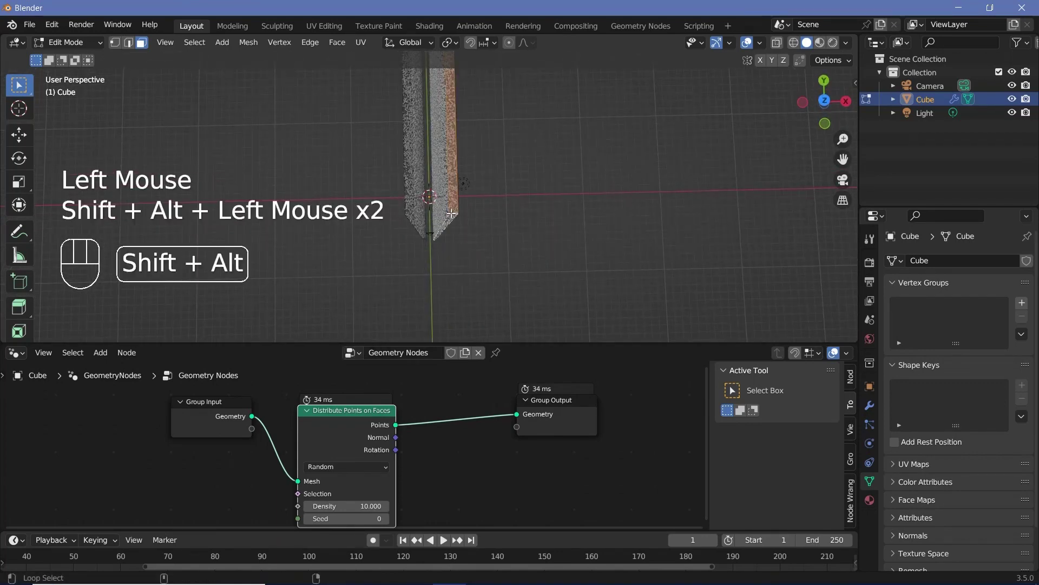
key(x)
click(458, 226)
middle_drag(458, 225, 453, 204)
key(Tab)
key(Tab)
scroll(462, 192, down, 1)
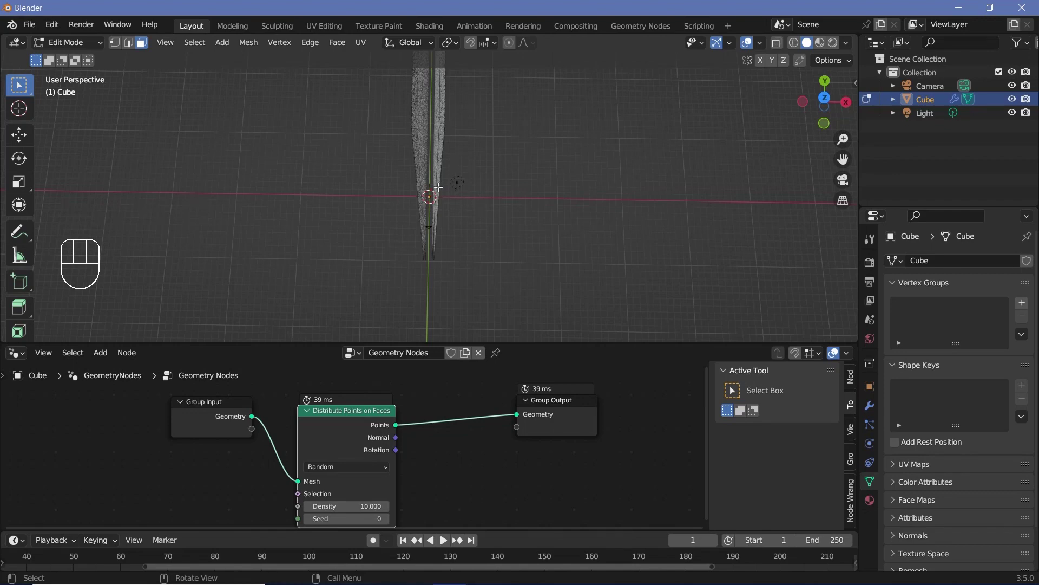
- Return to object mode, view through the Camera, and enable its Passepartout at 1.000
key(Tab)
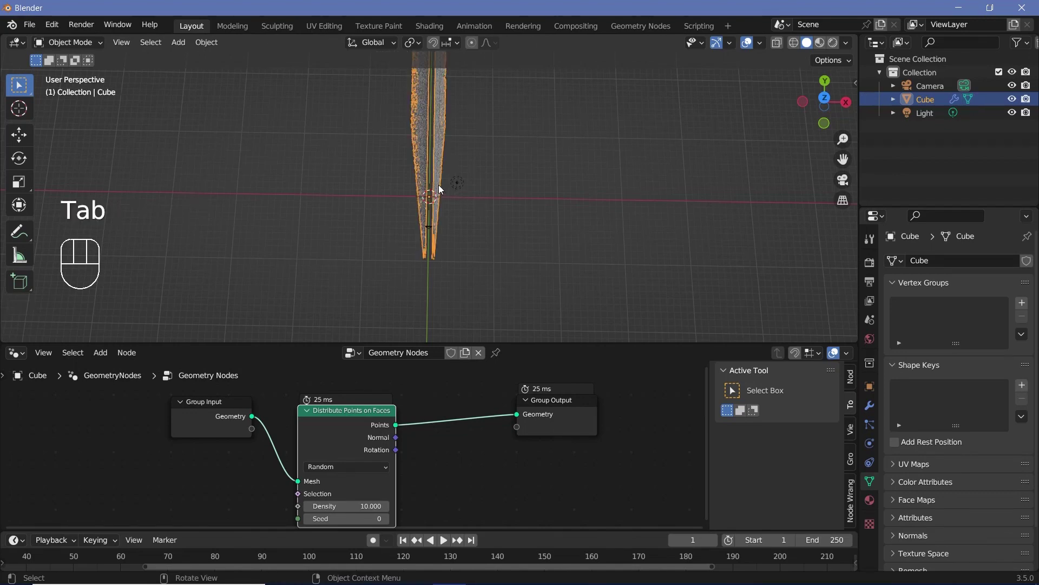
key(KP_0)
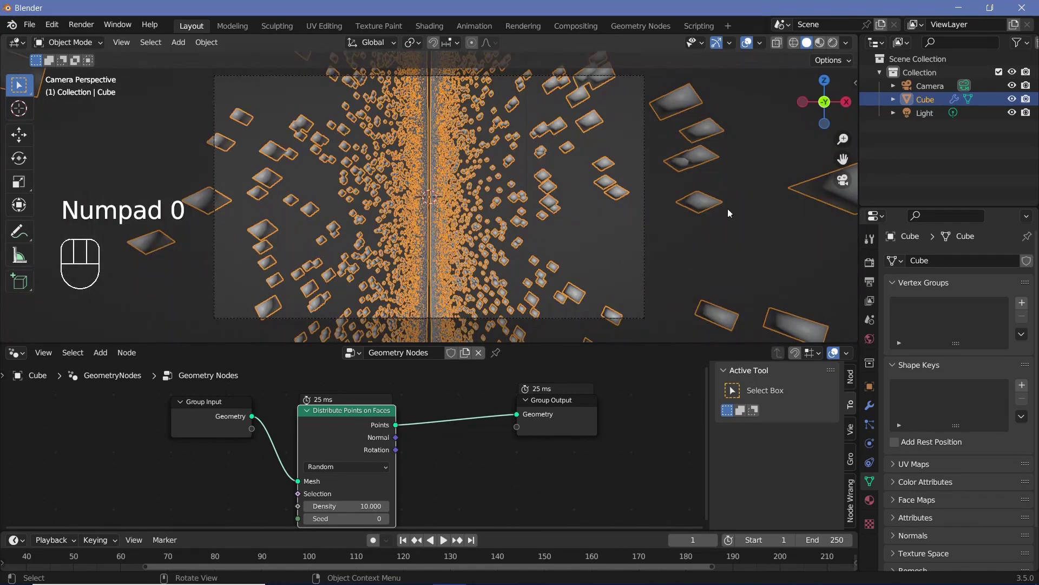
click(648, 264)
click(647, 264)
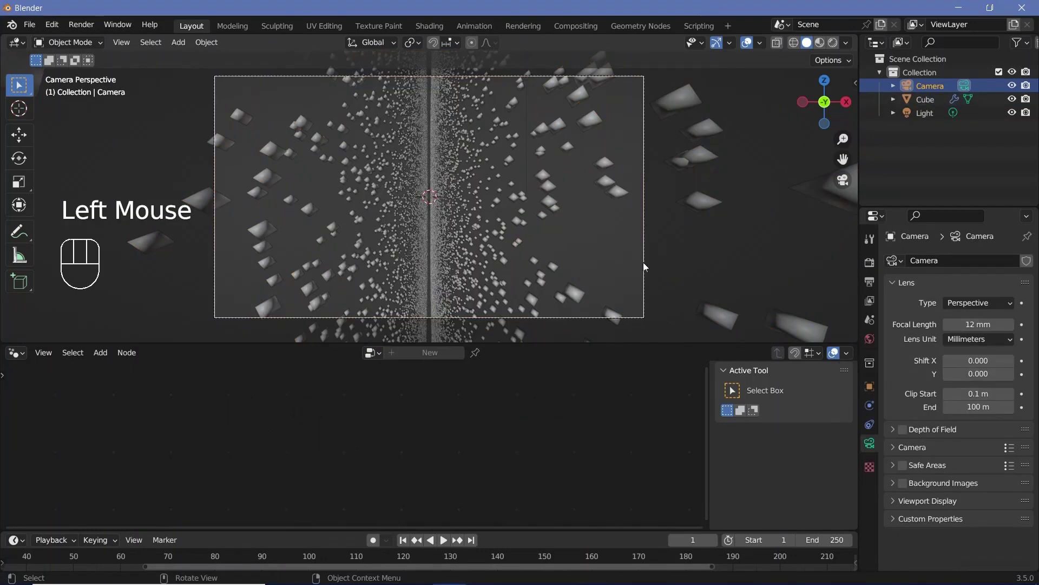
click(908, 500)
scroll(908, 504, down, 2)
click(947, 523)
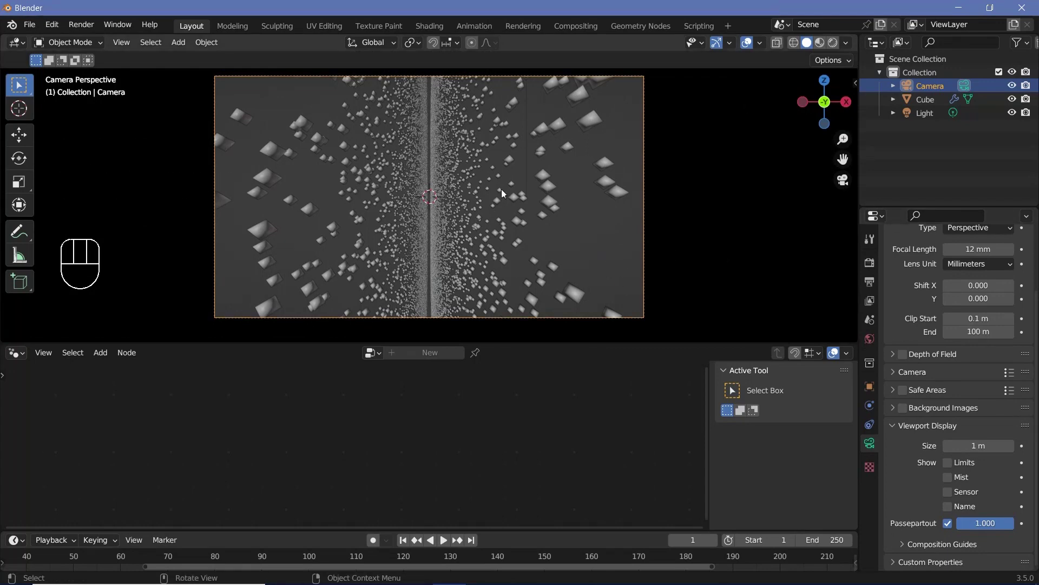
- Insert an Instance on Points node before Group Output in the Cube's node tree
click(484, 293)
middle_drag(433, 443, 328, 444)
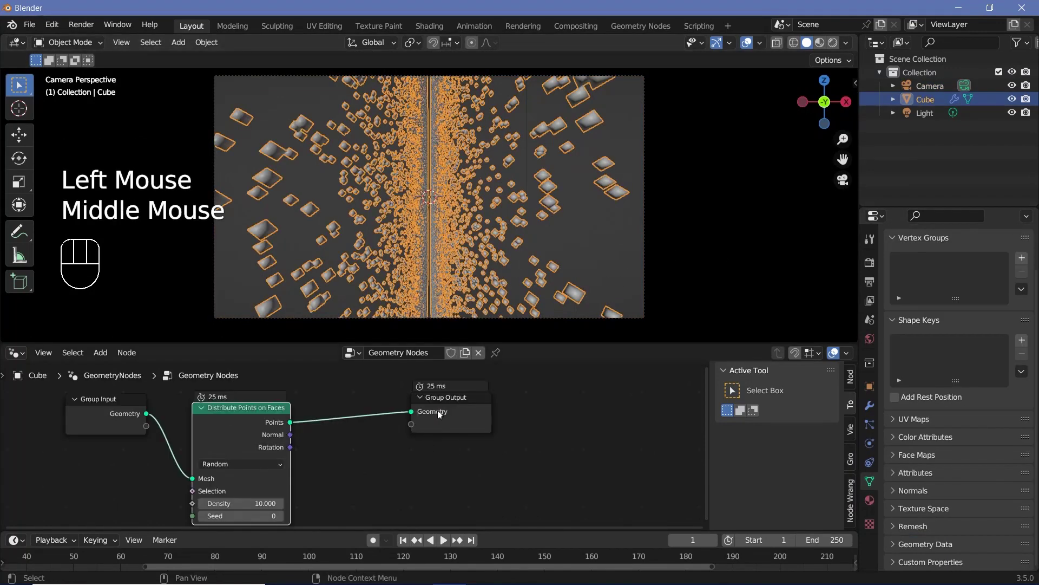
drag(467, 413, 576, 439)
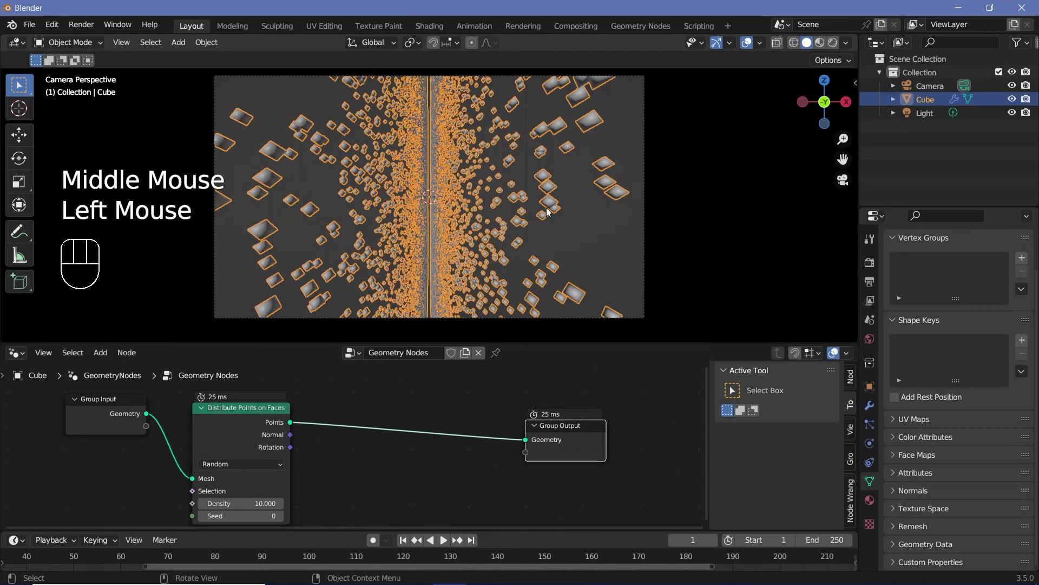
middle_drag(434, 425, 428, 417)
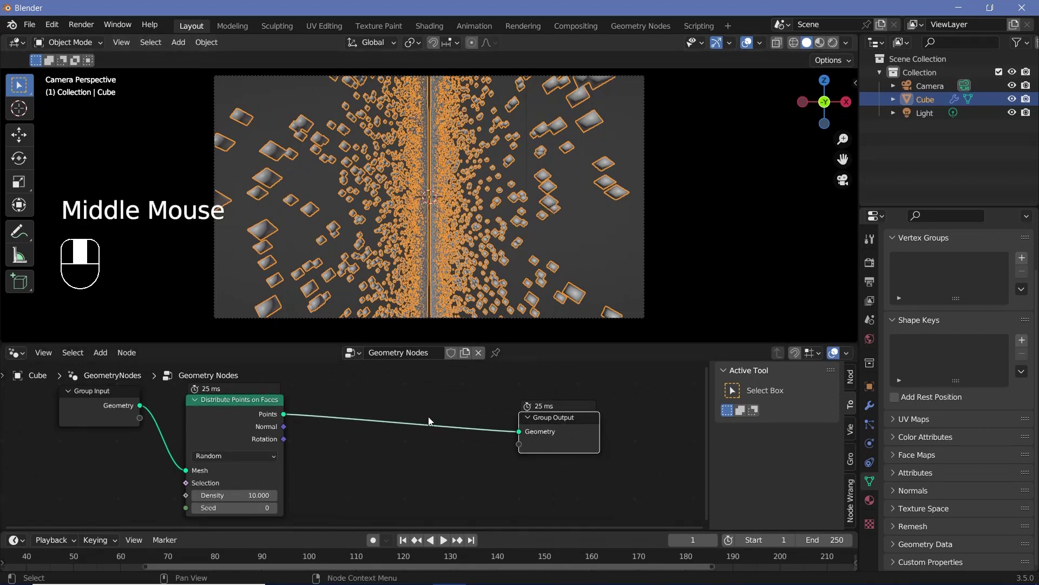
key(shift+a)
click(387, 330)
text(instance on po)
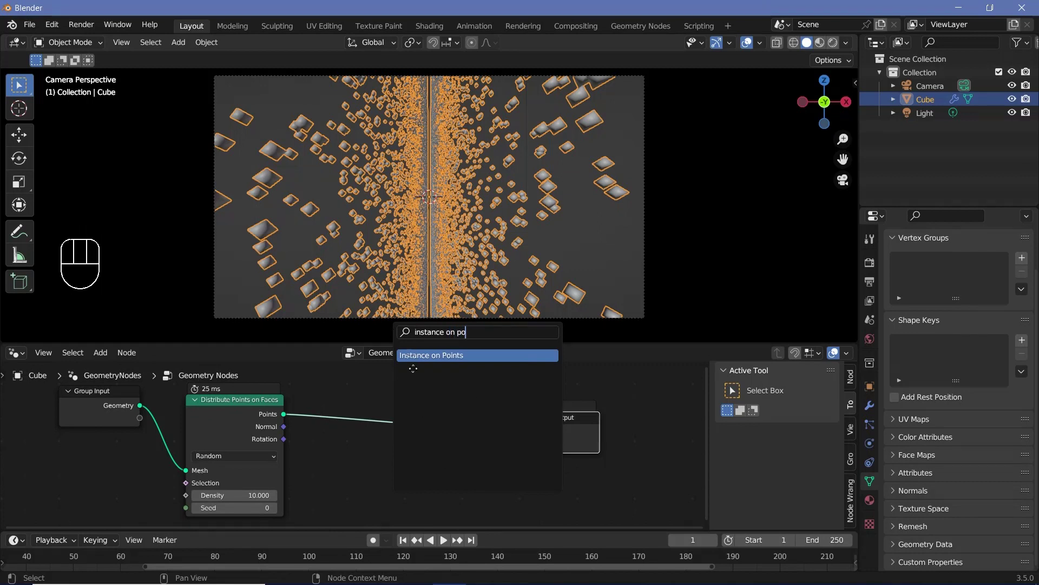
key(Return)
scroll(487, 417, down, 2)
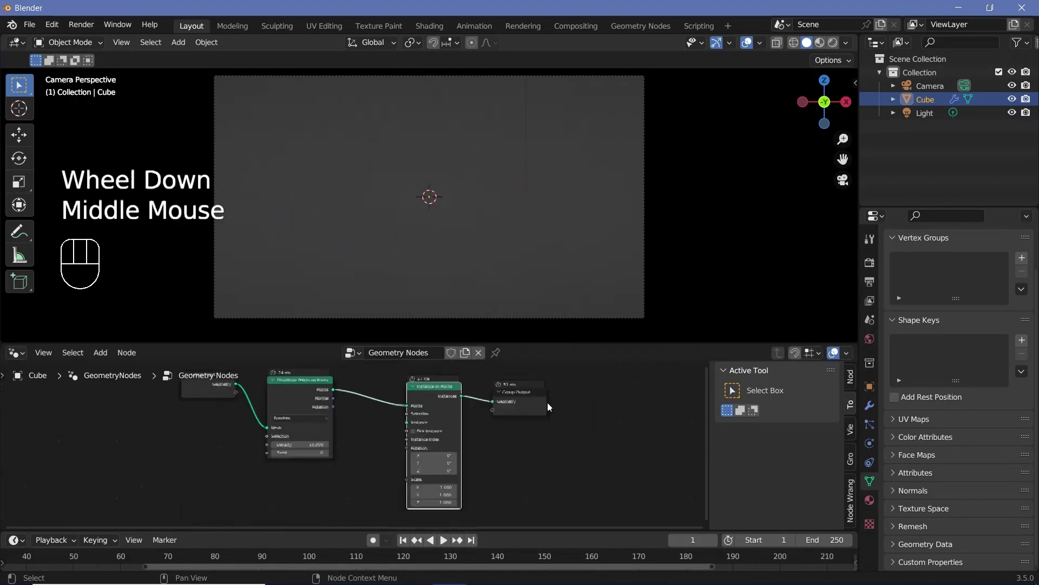
click(433, 403)
drag(430, 404, 438, 409)
middle_drag(439, 409, 487, 380)
- Add an Ico Sphere node with a tiny radius and link its Mesh to the Instance input
key(shift+a)
text(ico)
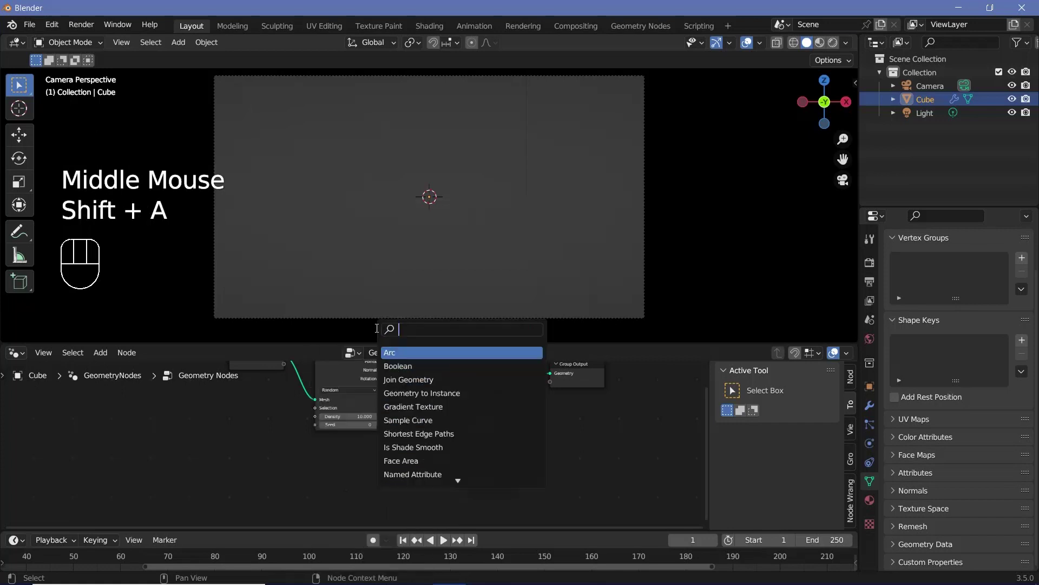
key(Return)
click(432, 435)
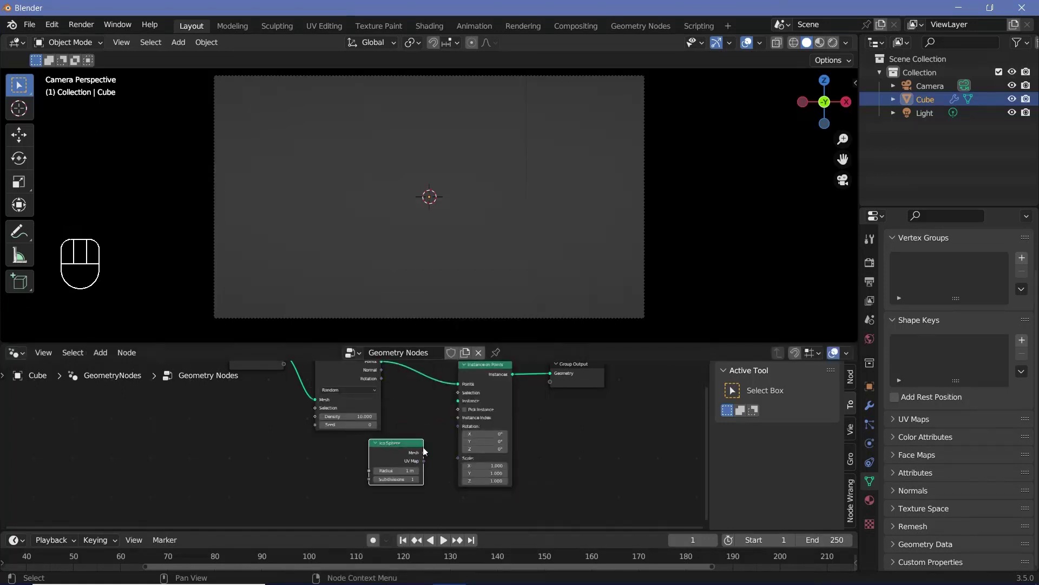
scroll(443, 481, up, 2)
click(438, 480)
text(0.1)
key(Return)
drag(465, 457, 518, 444)
scroll(538, 210, up, 2)
- Set the Ico Sphere node's Subdivisions to 3
scroll(626, 216, down, 2)
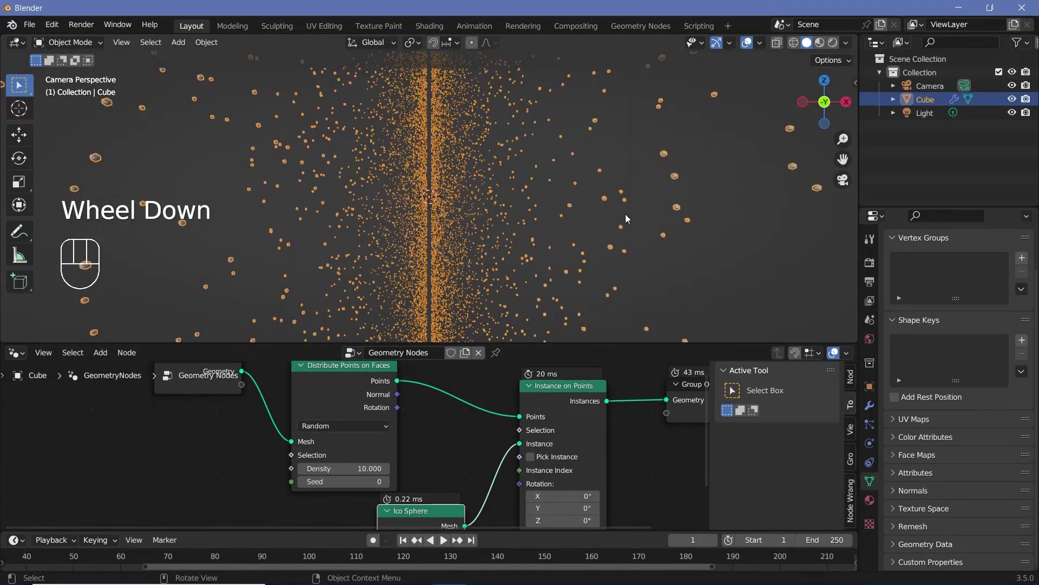
shift+middle_drag(626, 214, 430, 462)
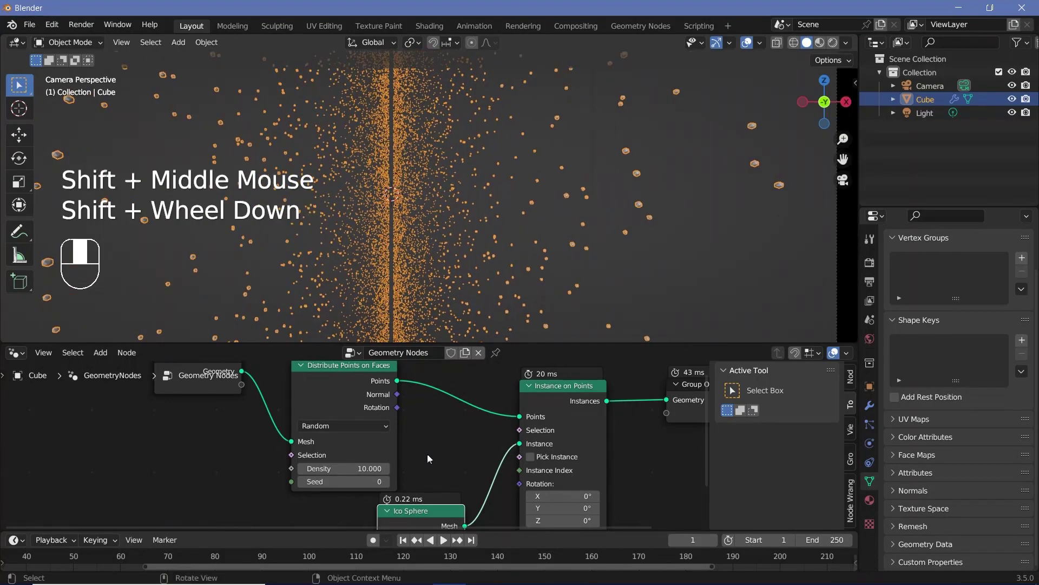
shift+scroll(640, 379, down, 2)
middle_drag(640, 363, 635, 408)
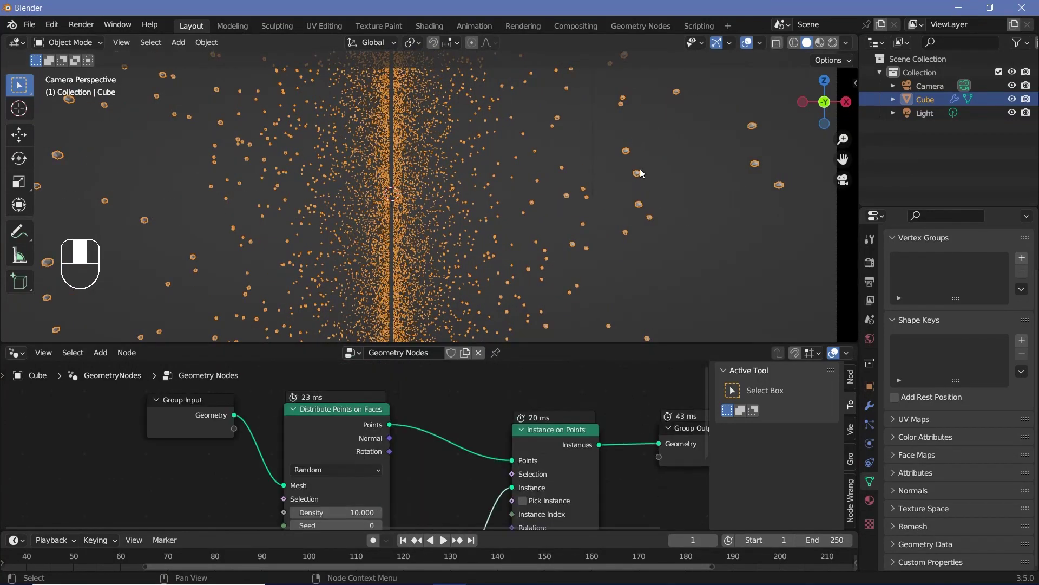
shift+scroll(397, 509, down, 4)
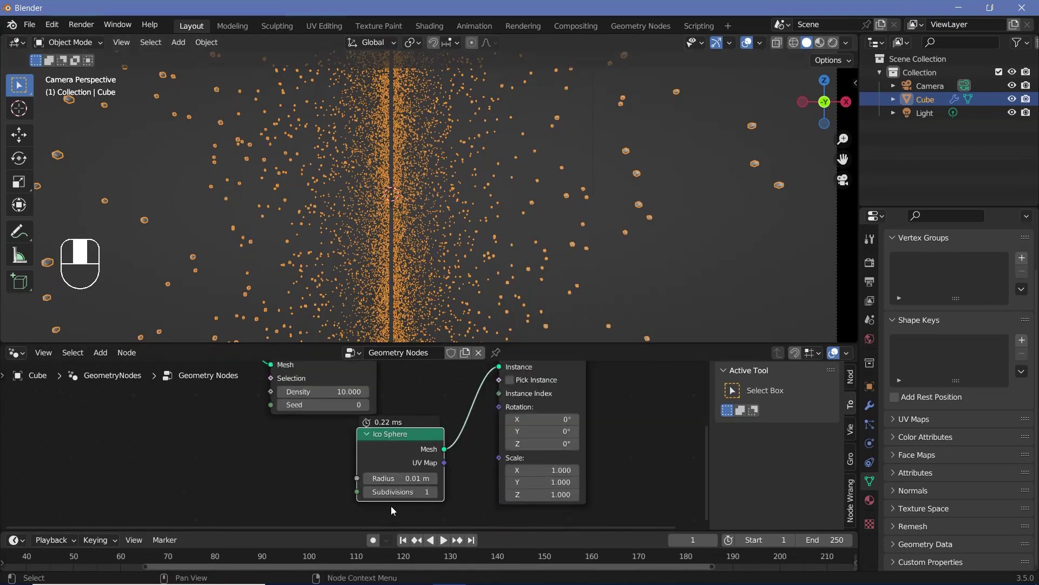
click(398, 492)
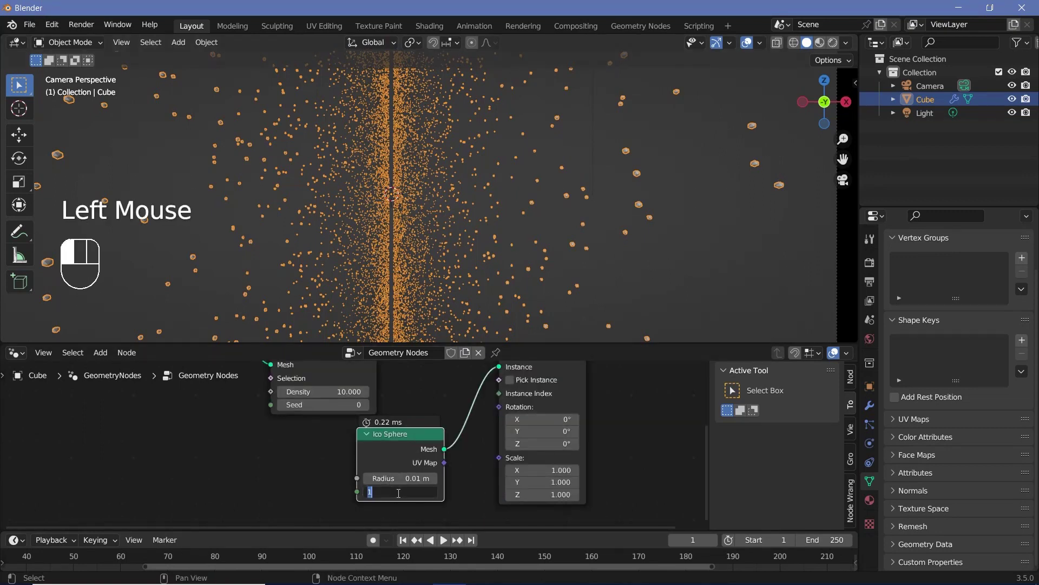
text(3)
key(Return)
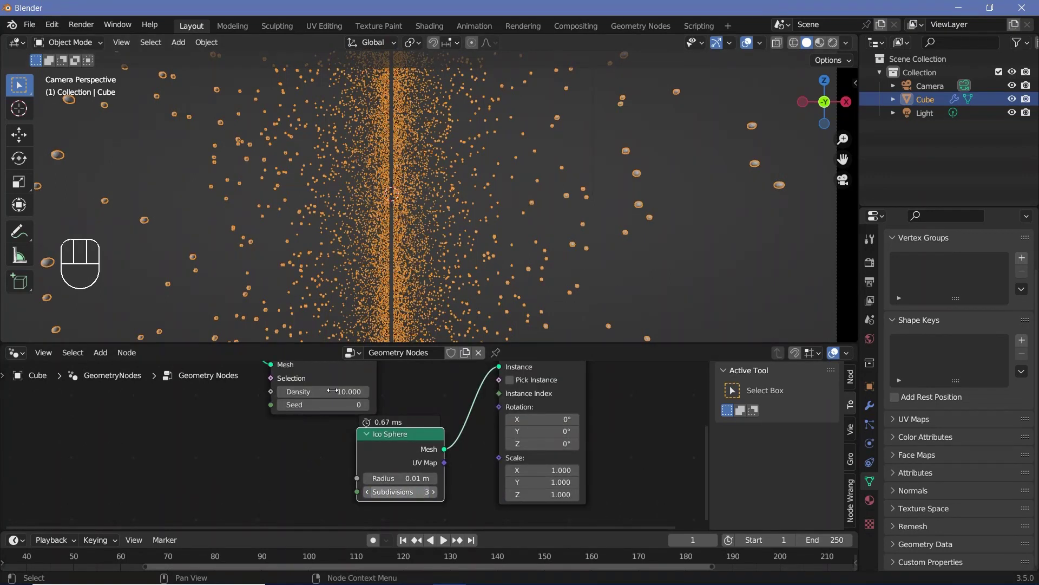
- Lower the Distribute Points on Faces Density from 10 to 1
click(333, 391)
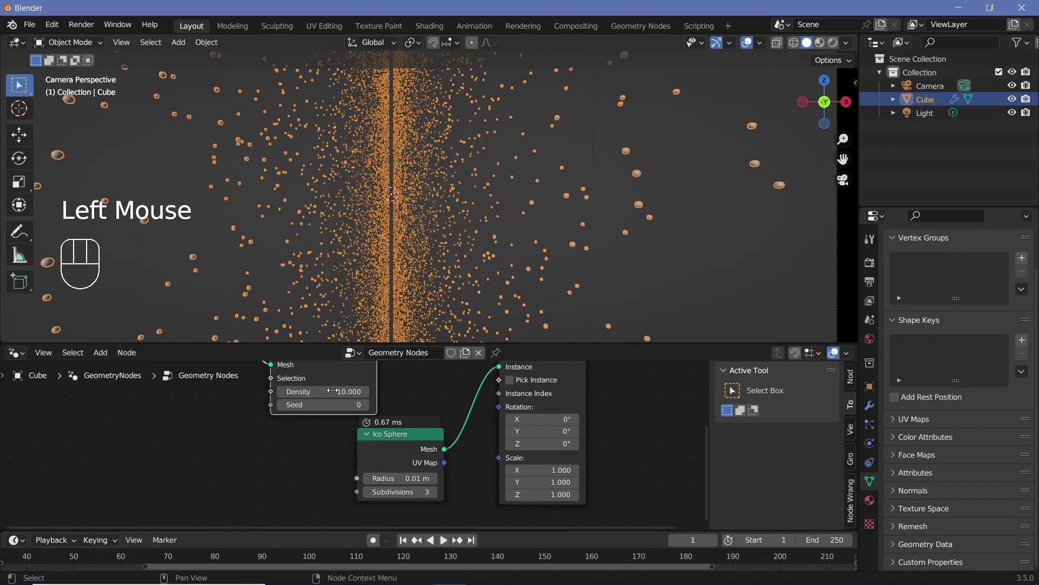
drag(332, 391, 320, 391)
scroll(301, 436, down, 4)
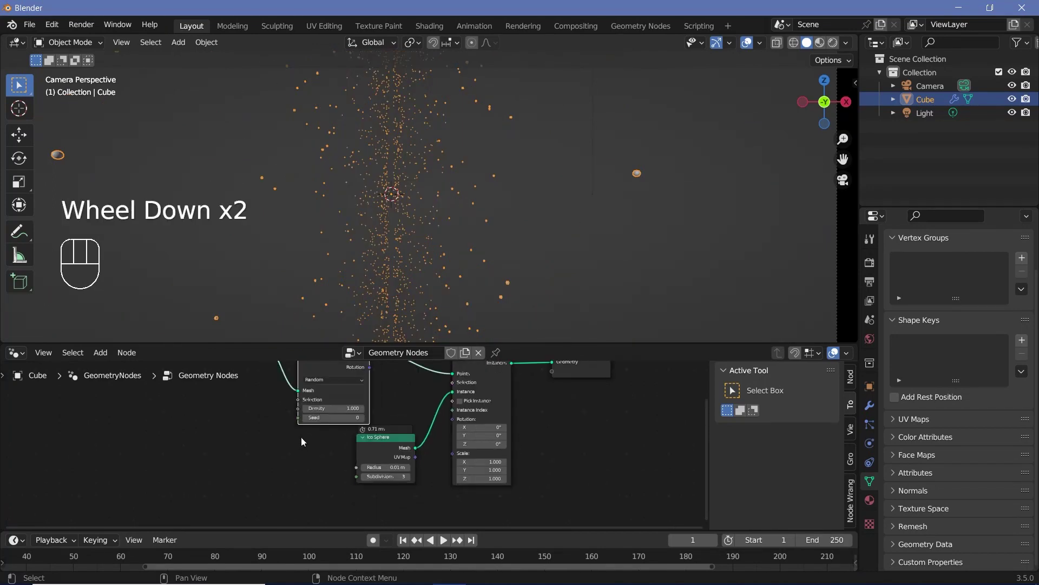
scroll(395, 220, down, 2)
scroll(394, 219, down, 1)
middle_drag(480, 441, 386, 417)
- Set the Instance on Points scale to X 1, Y 10, Z 0.7
scroll(487, 452, up, 3)
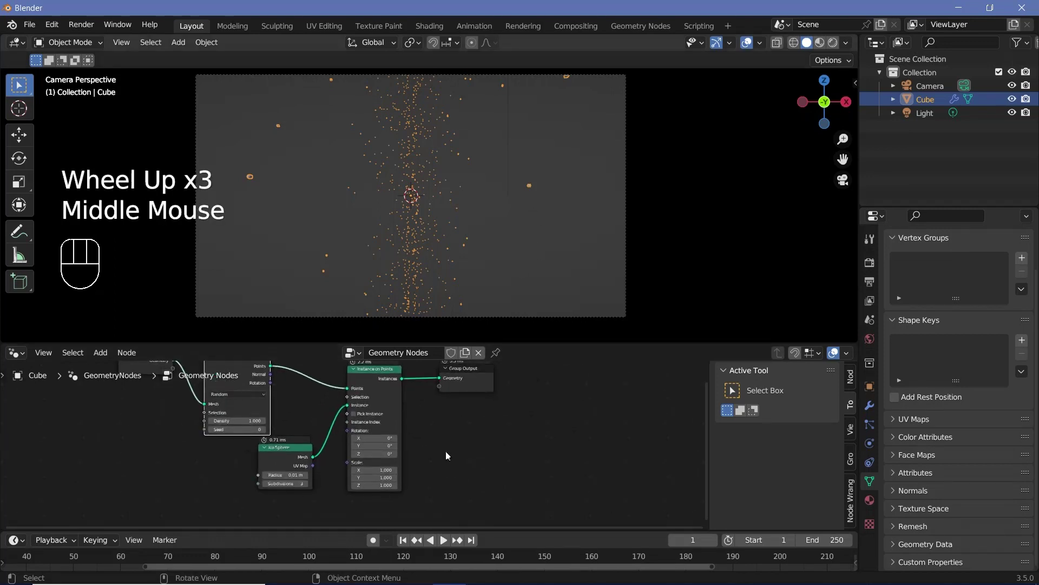
scroll(439, 456, up, 2)
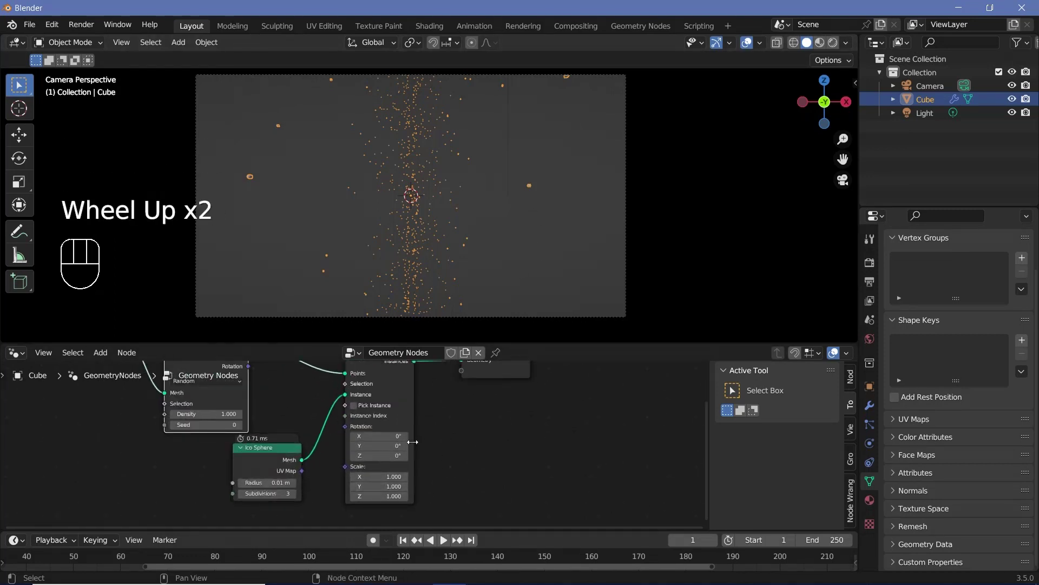
click(386, 488)
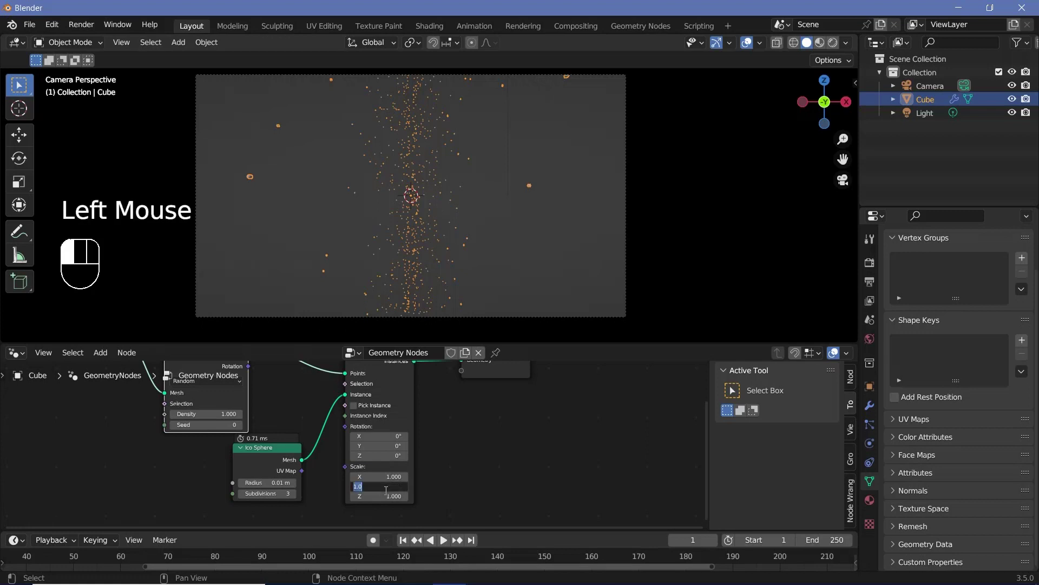
text(0.1)
key(Return)
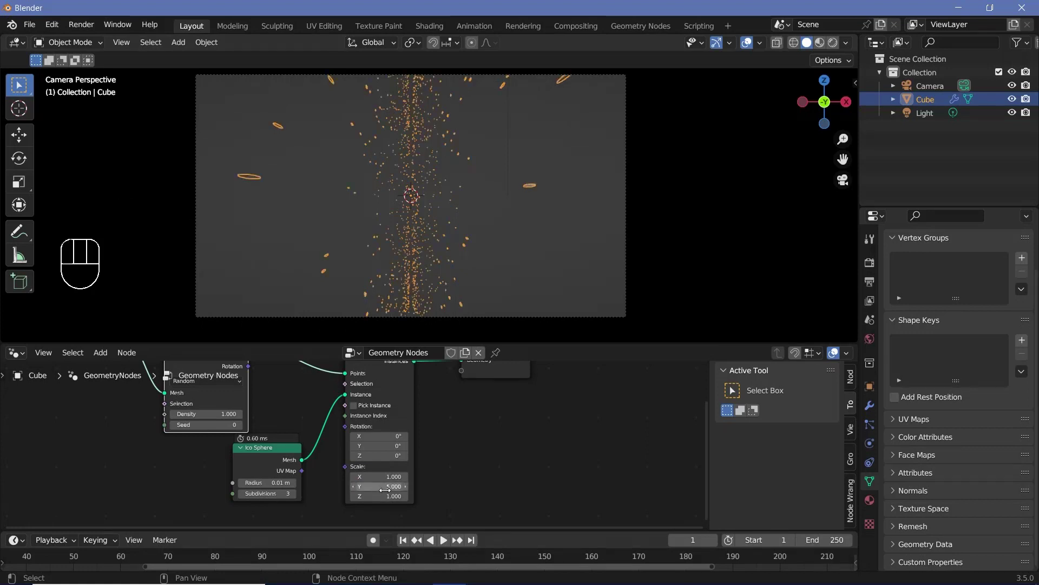
click(389, 486)
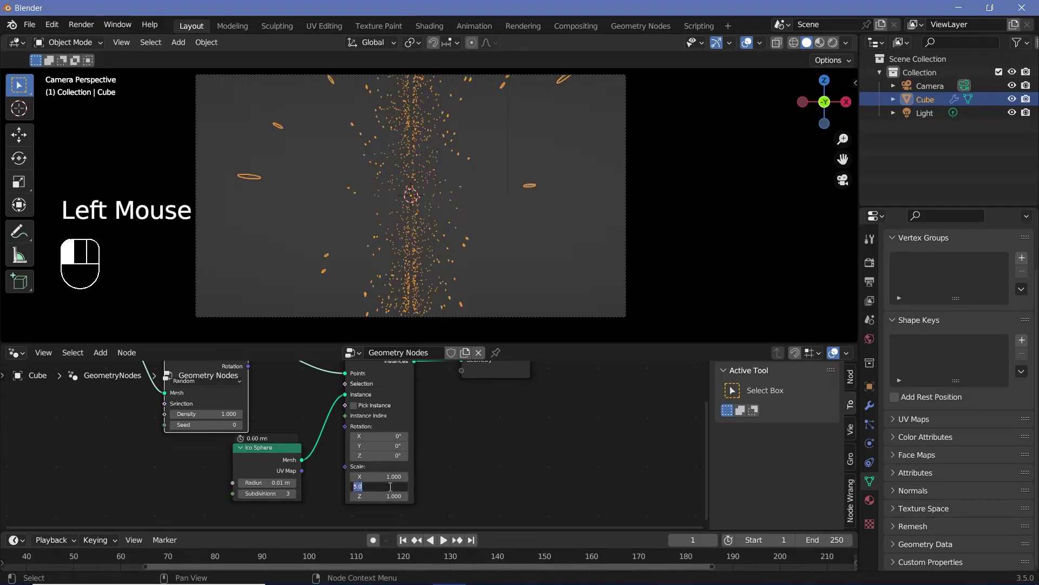
text(10)
key(Return)
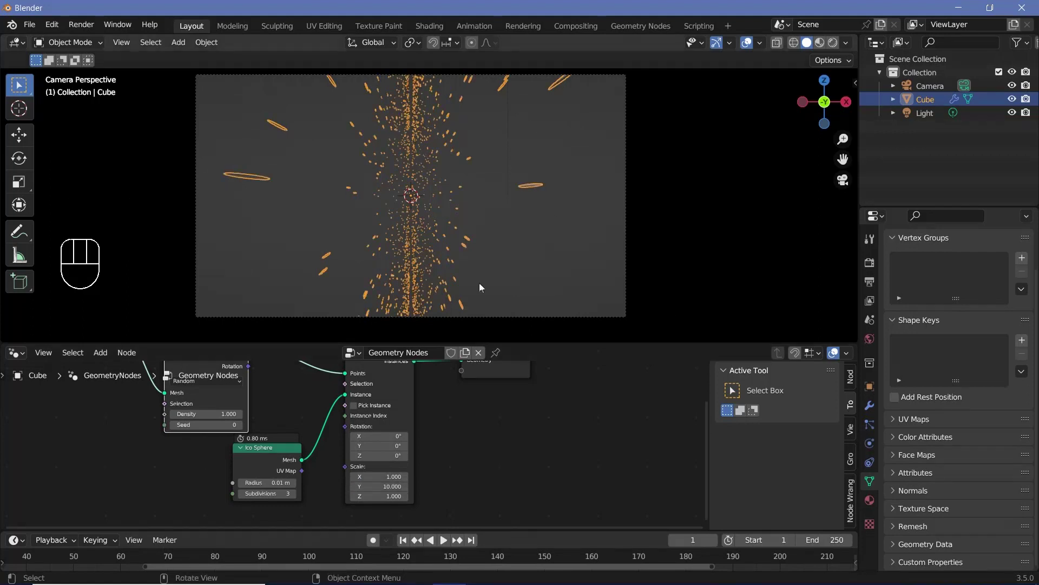
click(379, 496)
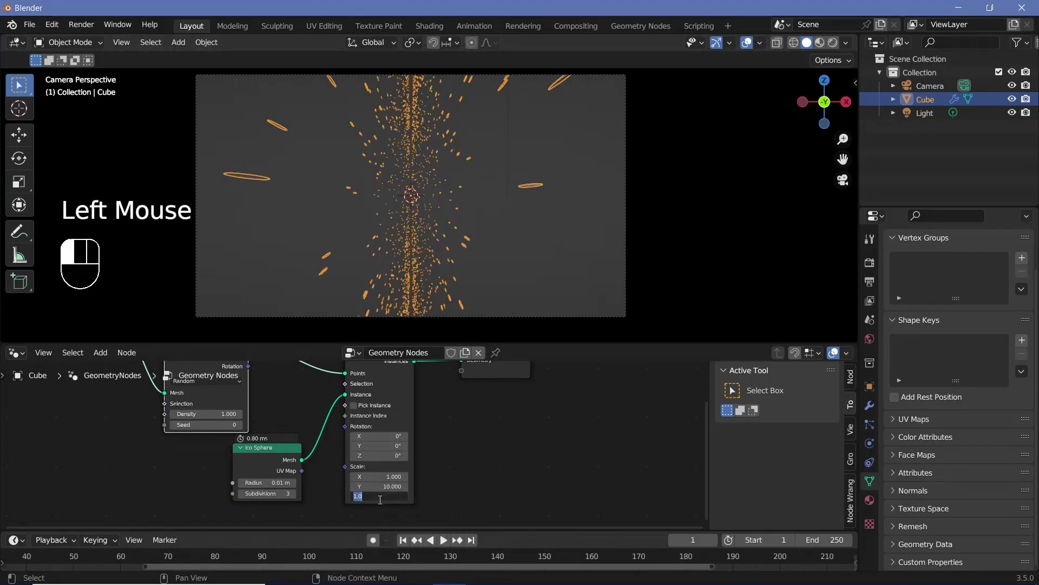
text(0.7)
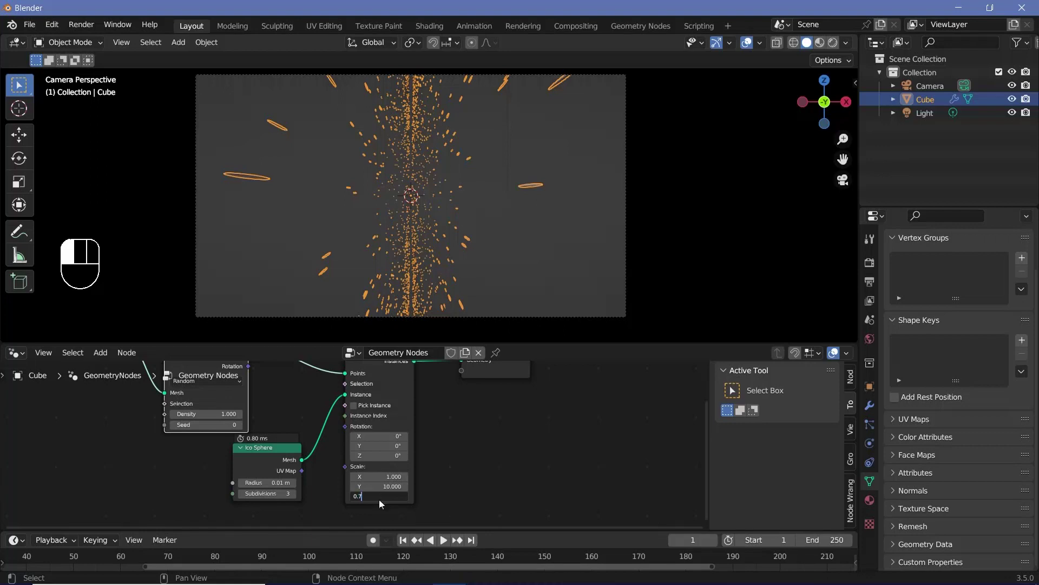
key(Return)
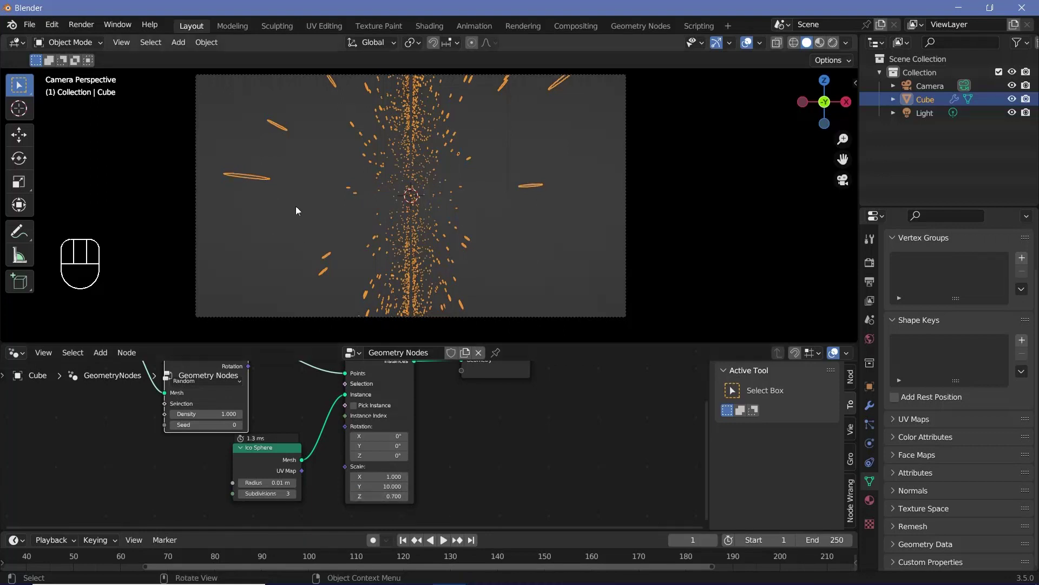
- Leave camera view and create linked duplicate Cube.002, offset -12 m along X
click(514, 196)
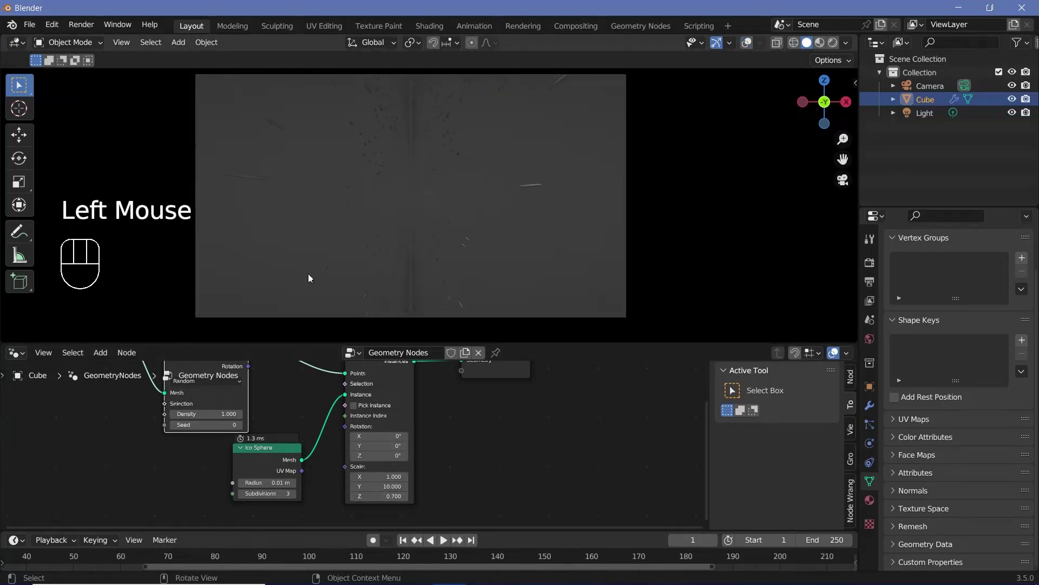
click(481, 246)
key(KP_0)
click(444, 135)
middle_drag(455, 157, 482, 189)
scroll(482, 189, down, 2)
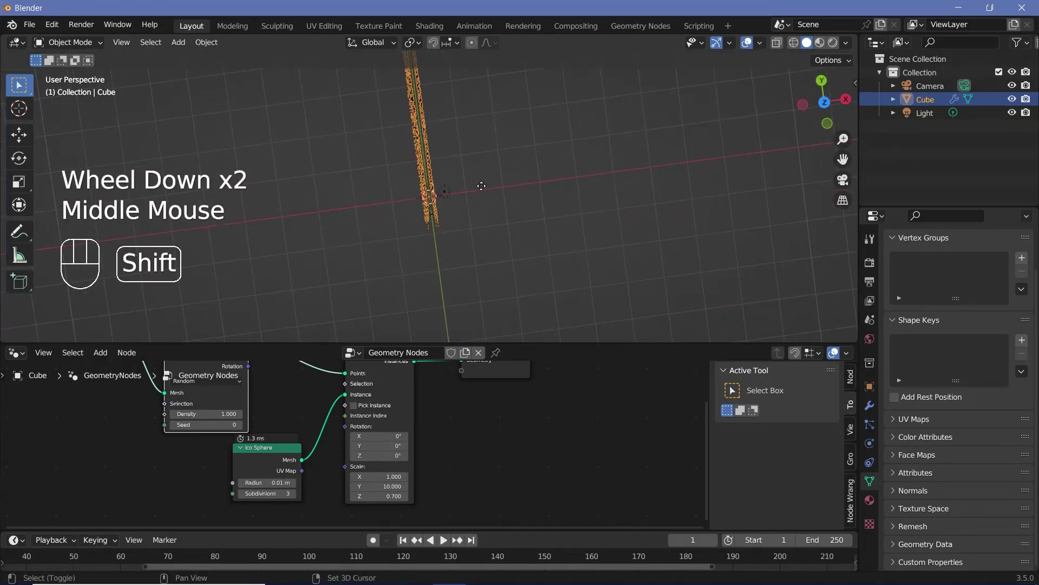
key(shift+d)
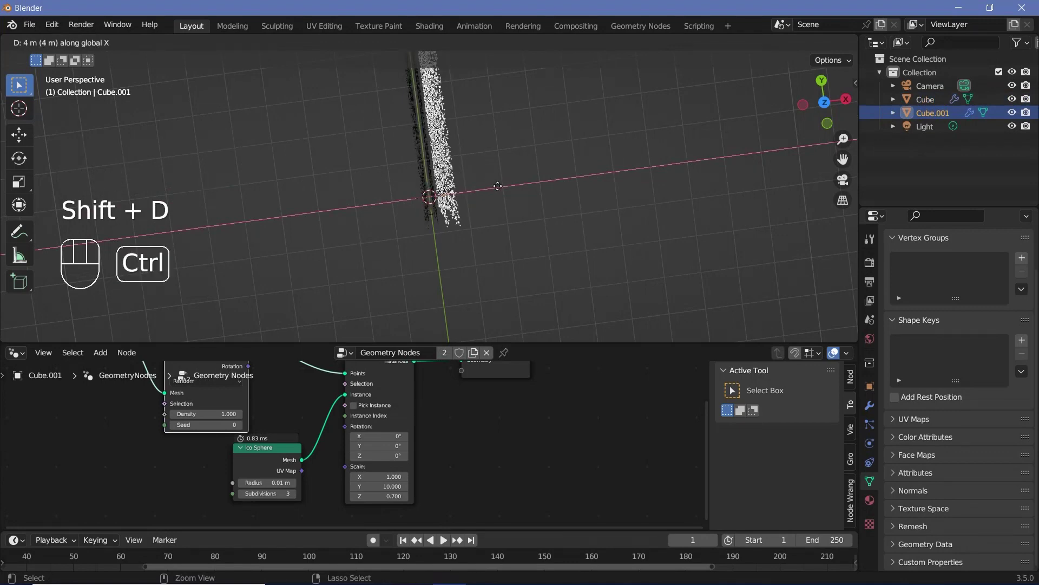
key(ctrl+z)
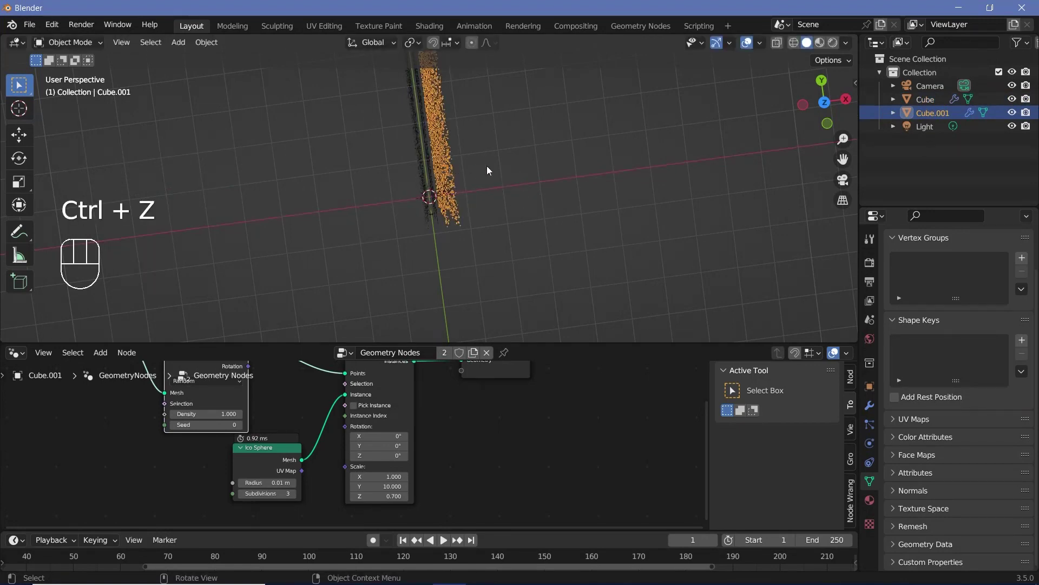
key(alt+d)
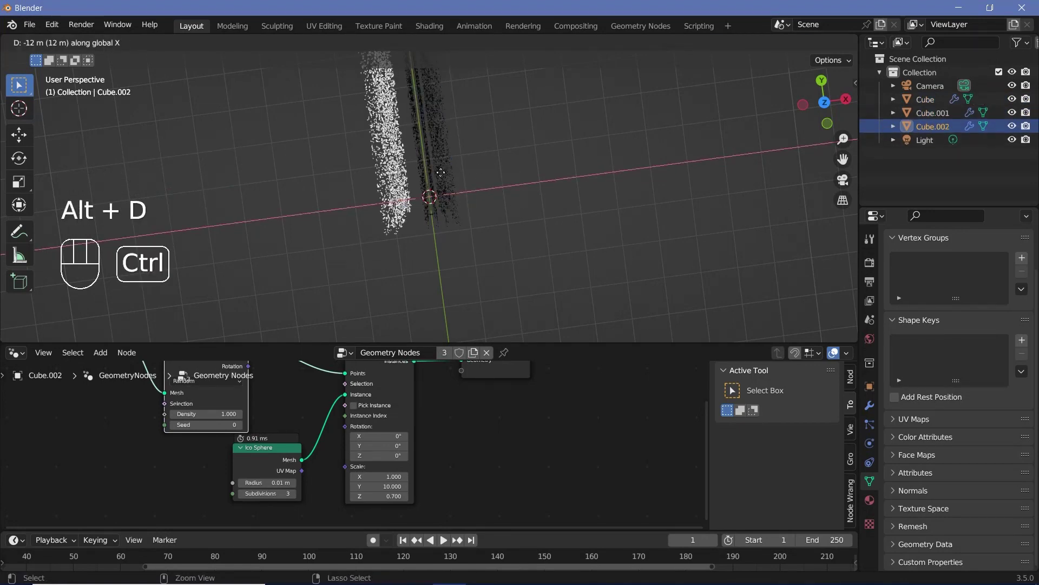
click(452, 184)
scroll(460, 216, up, 2)
middle_drag(460, 219, 466, 173)
- Give Cube.001 its own Geometry Nodes.001 tree with instance scale 1, 1, 1
click(473, 174)
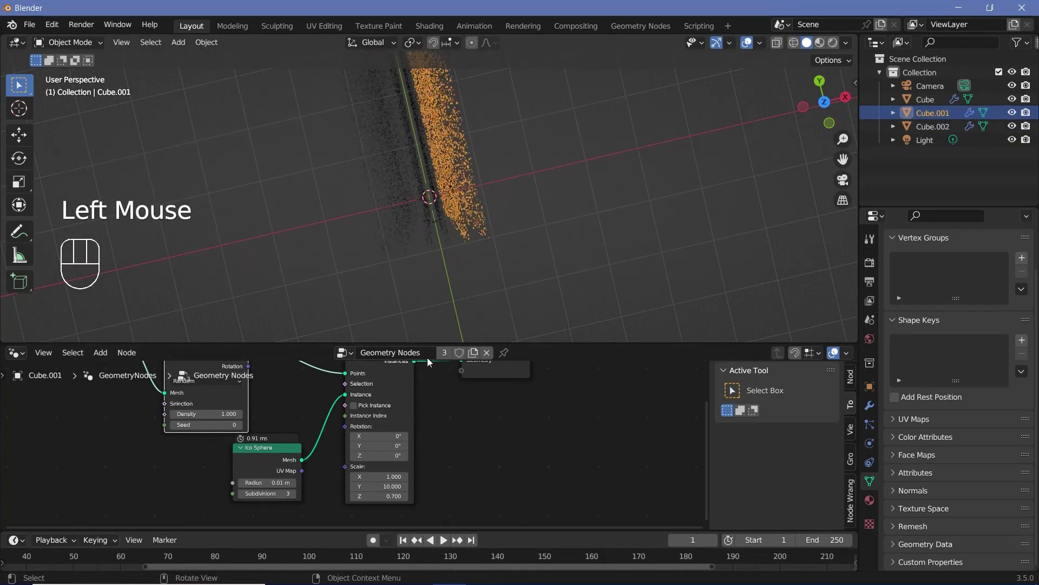
click(474, 353)
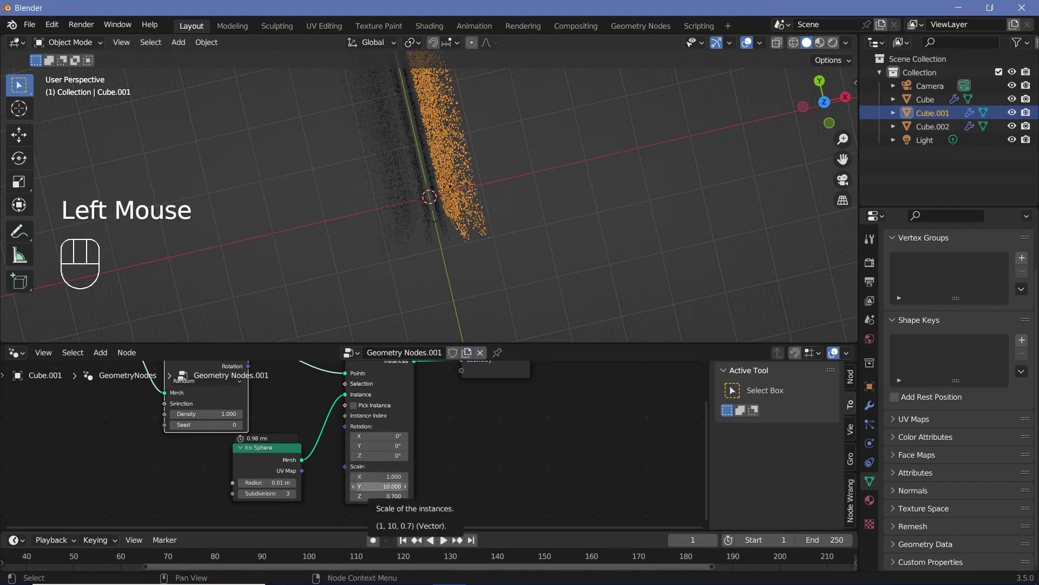
double_click(386, 487)
text(1)
key(Return)
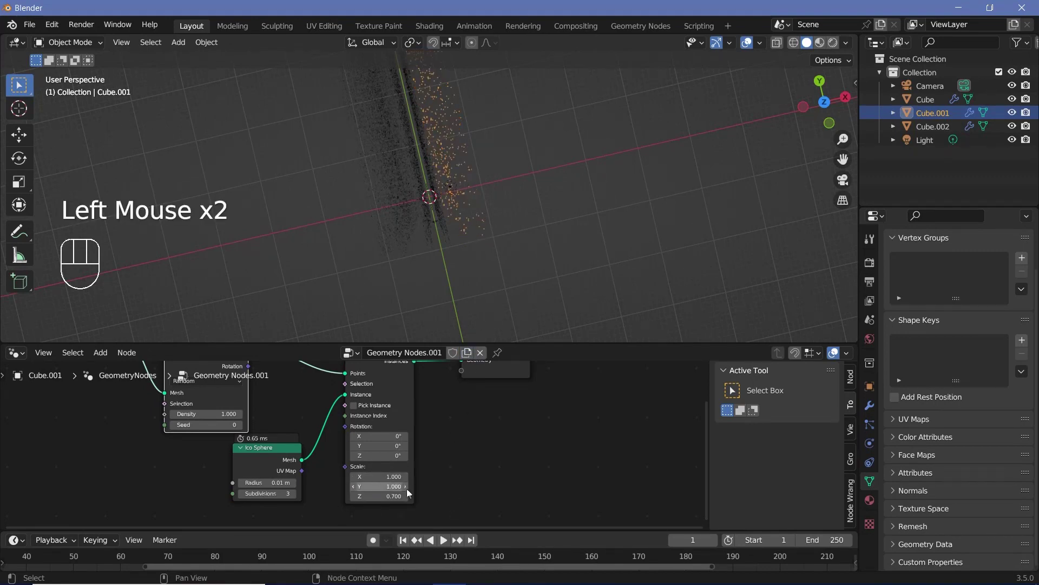
click(384, 497)
text(1)
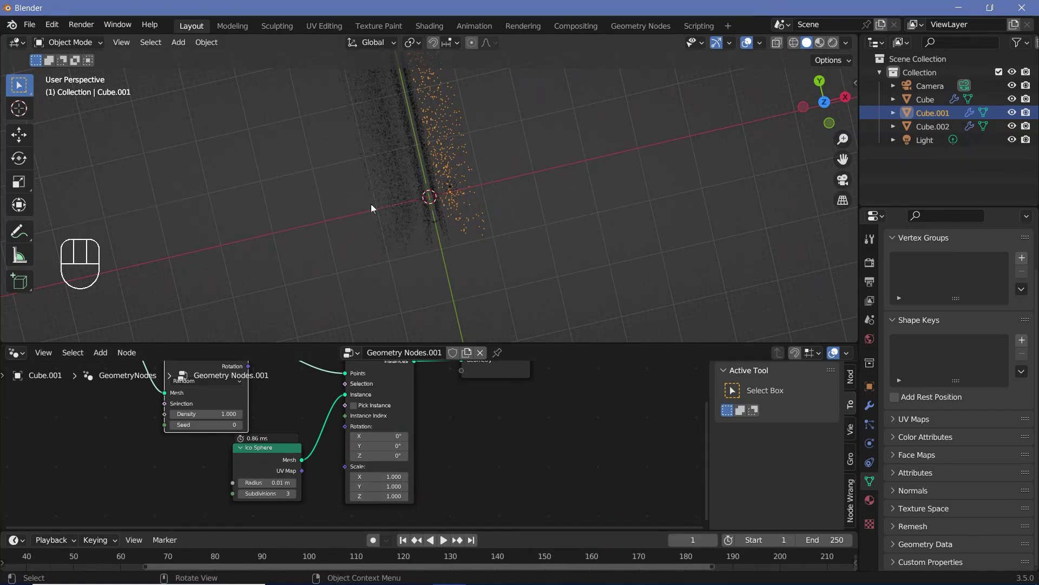
- Copy Cube.001's modifiers onto Cube.002 via Link/Transfer Data
click(372, 204)
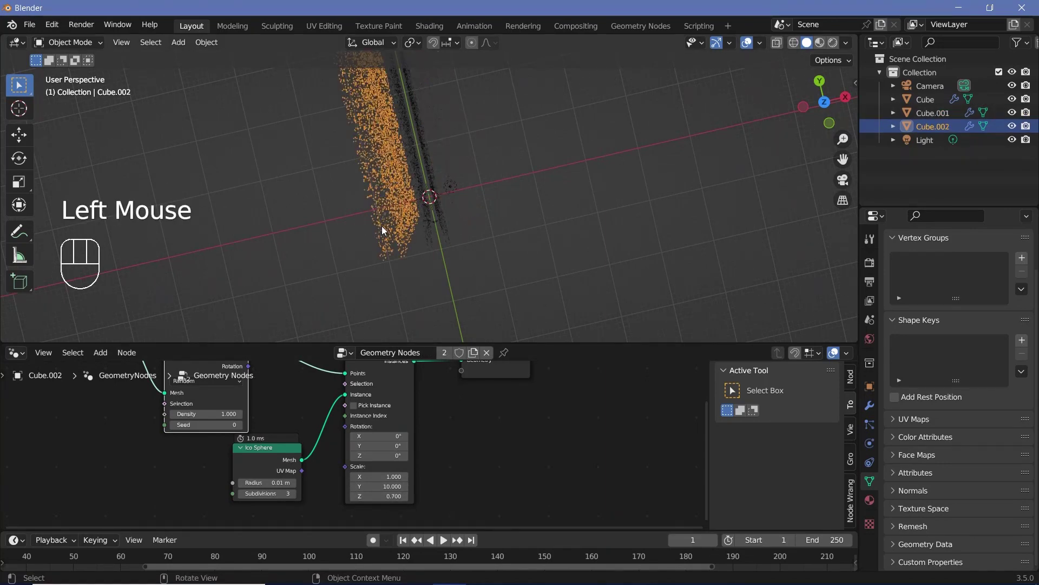
shift+click(465, 216)
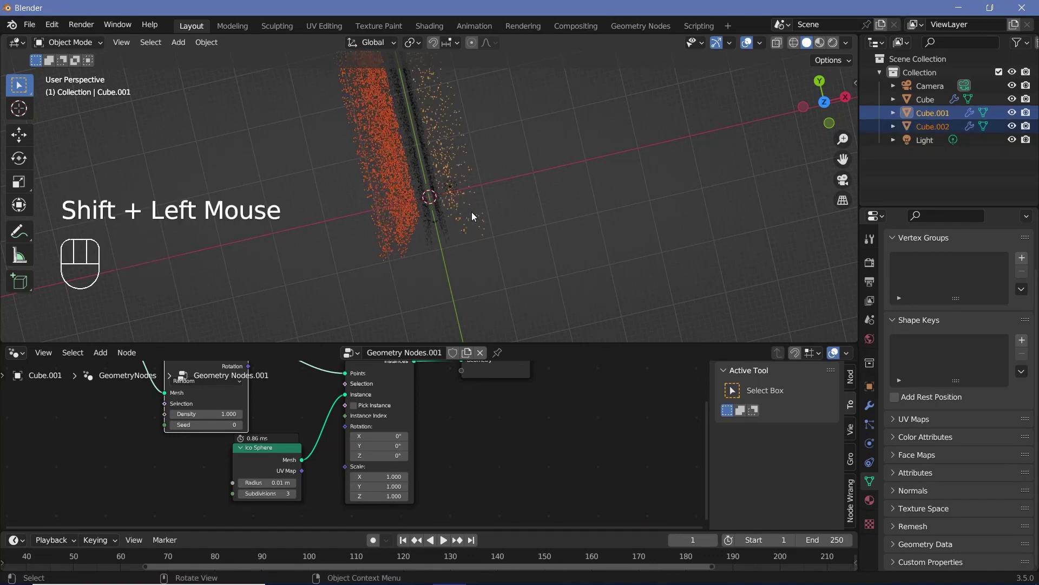
key(ctrl+l)
click(472, 212)
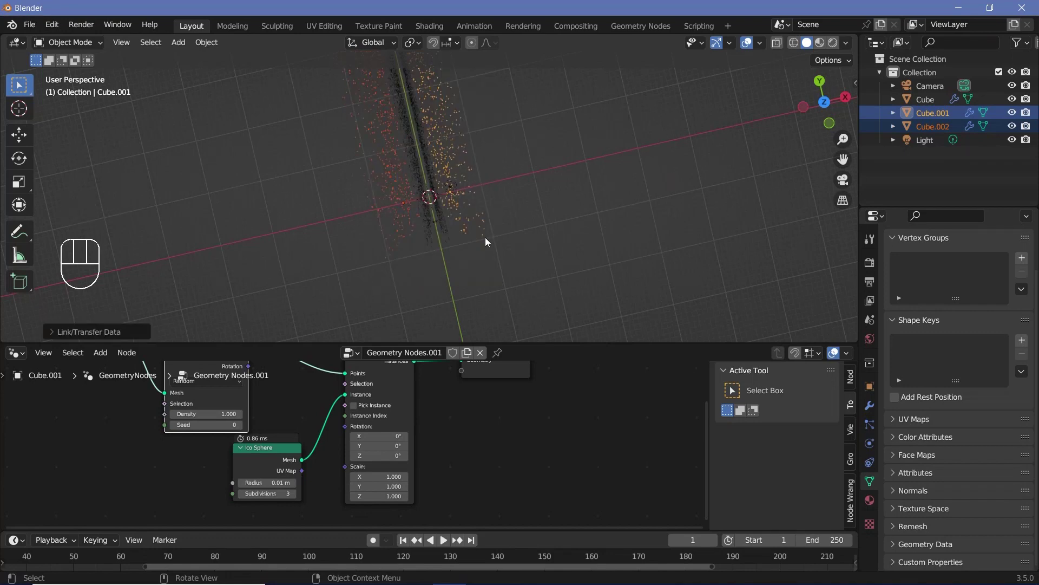
- Join Cube.002 into Cube.001 with Ctrl+J and show Cube.001's modifier stack
key(KP_0)
scroll(392, 148, down, 2)
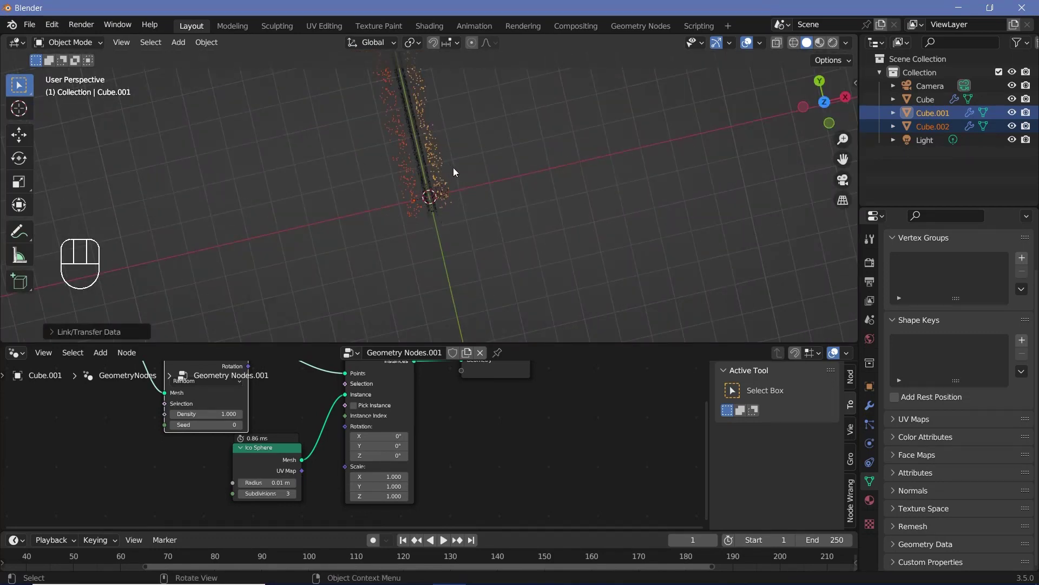
key(ctrl+j)
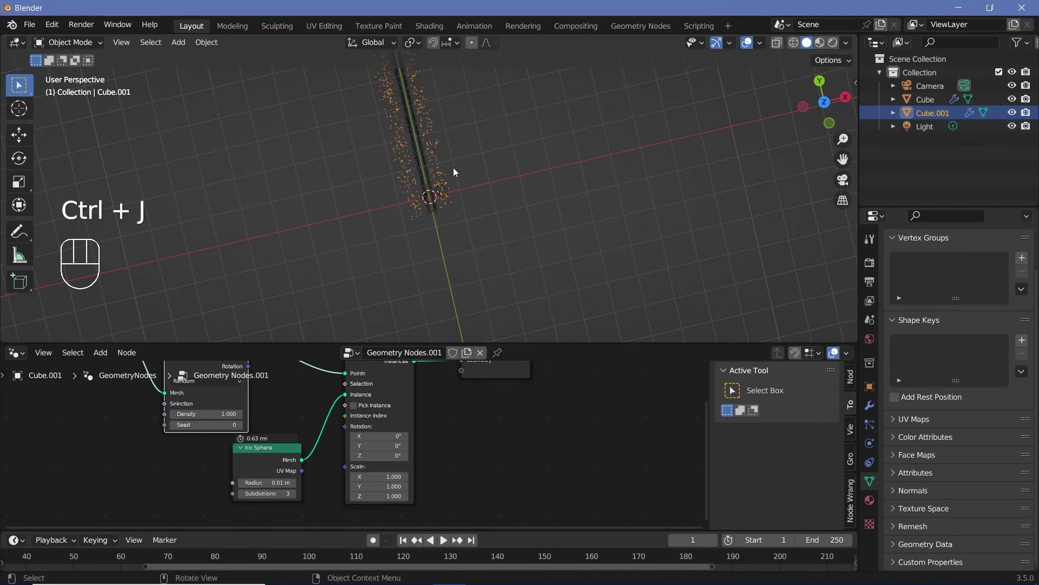
scroll(465, 166, up, 1)
scroll(465, 165, down, 3)
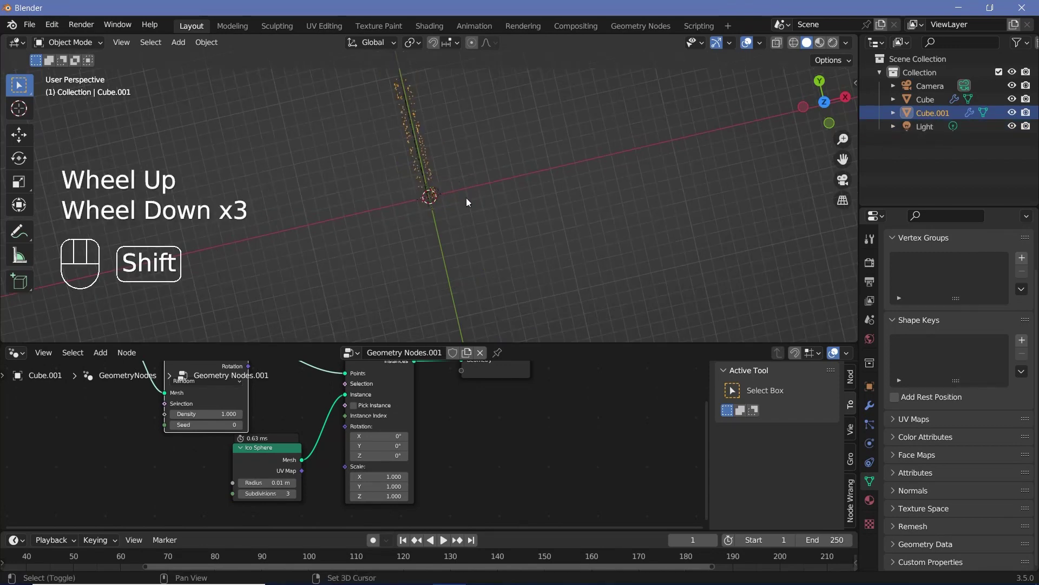
shift+middle_drag(469, 201, 334, 145)
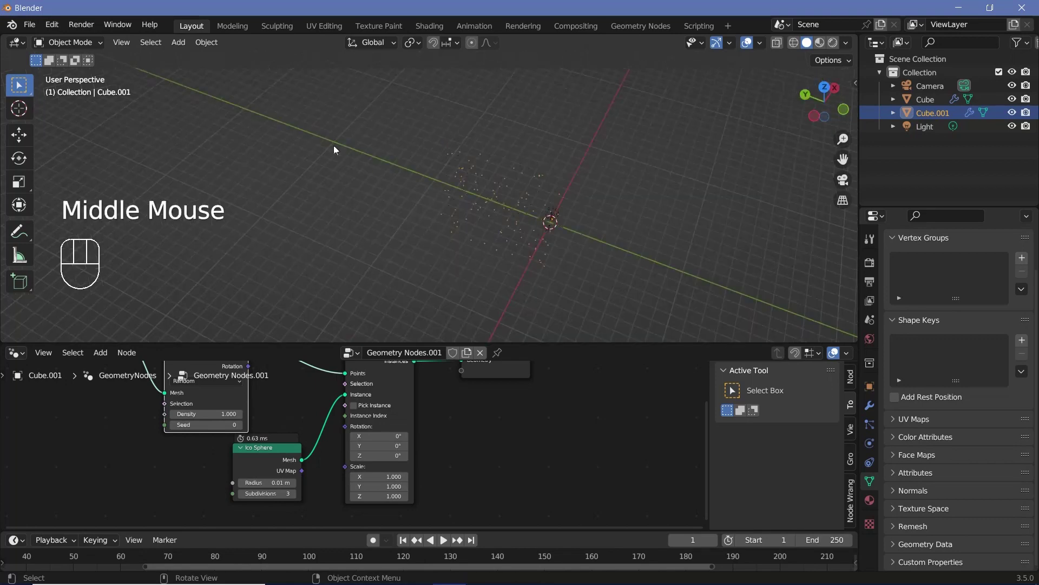
double_click(869, 405)
- Restore Cube.001's Array modifier and set its Count to 5, viewed through the camera
click(1008, 283)
key(ctrl+z)
click(968, 318)
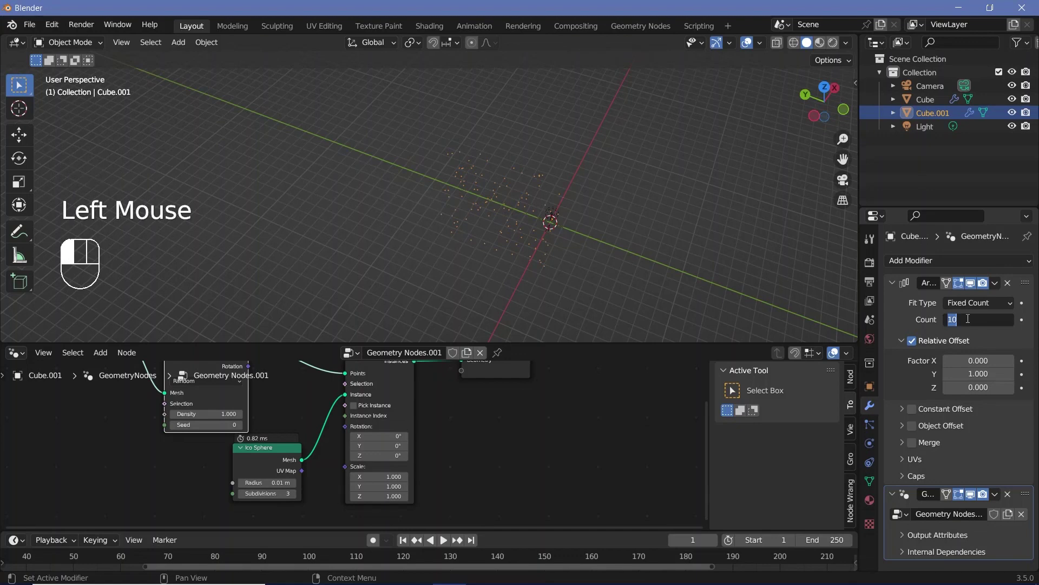
text(3)
key(Return)
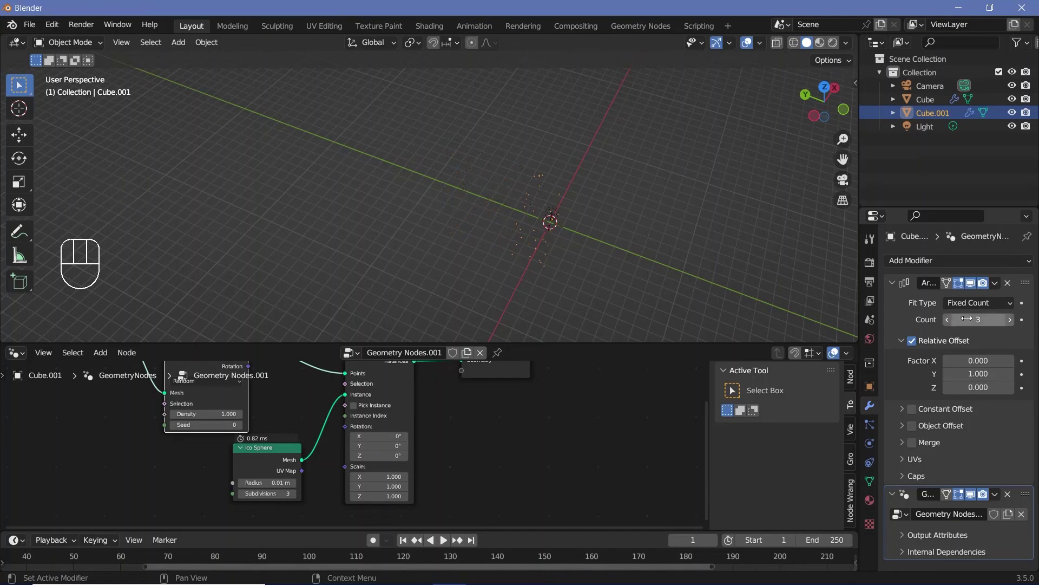
key(KP_0)
click(977, 320)
text(5)
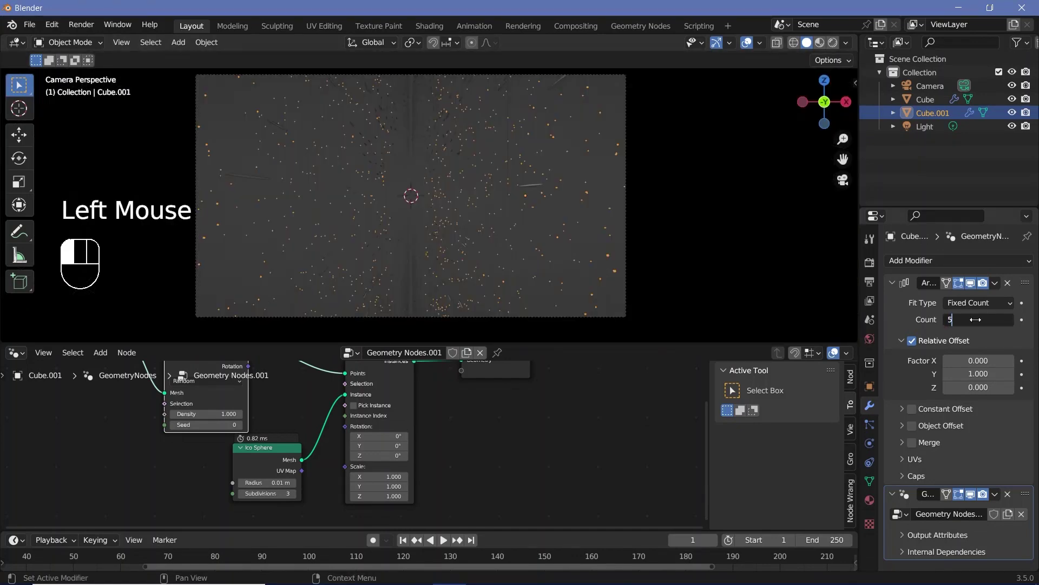
middle_drag(271, 424, 362, 473)
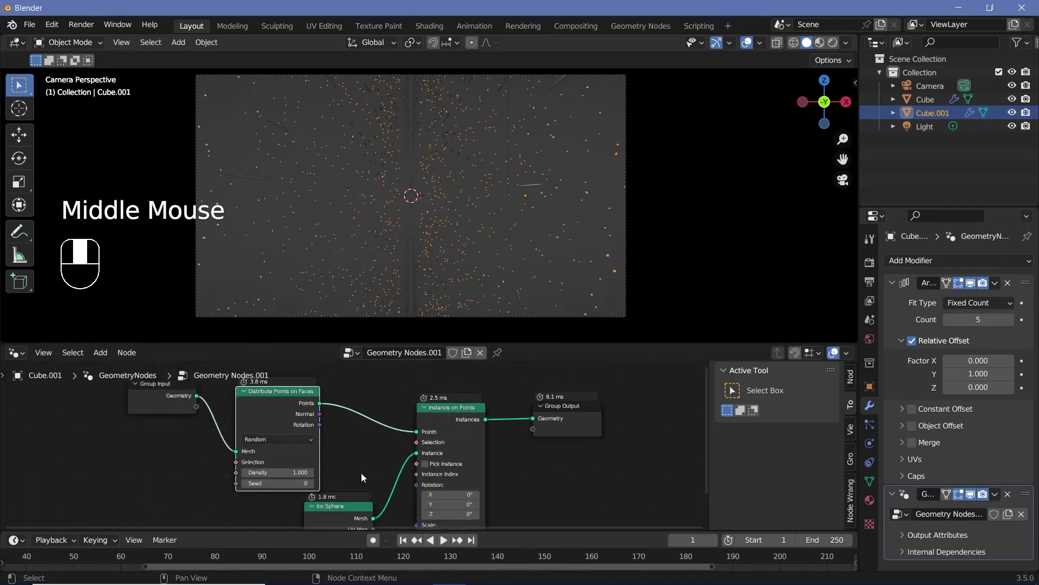
- Enlarge the timeline and keyframe the Camera's location, rotation and scale at frame 0
click(625, 226)
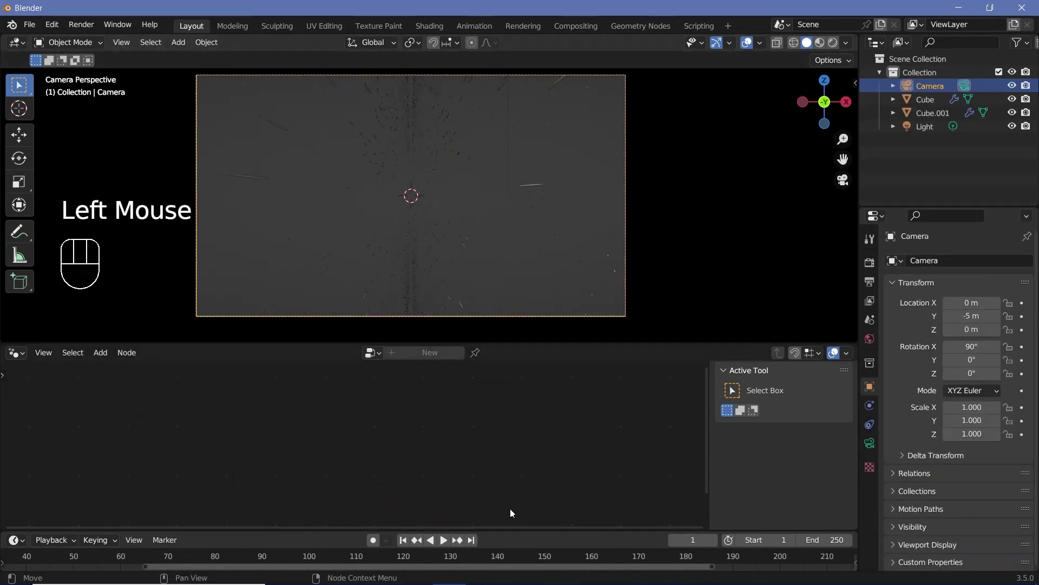
drag(511, 529, 511, 457)
scroll(417, 521, down, 3)
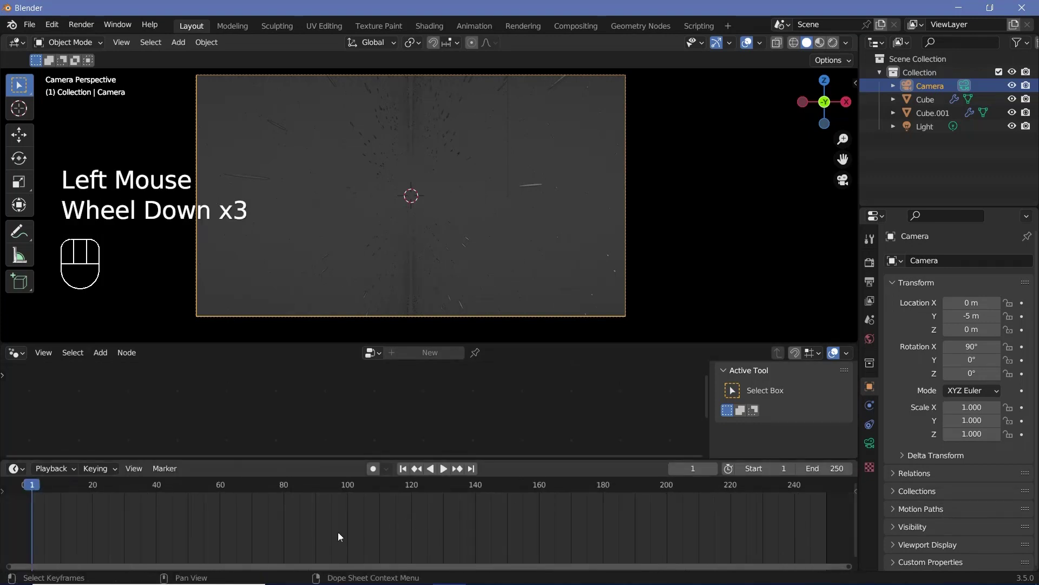
key(Left)
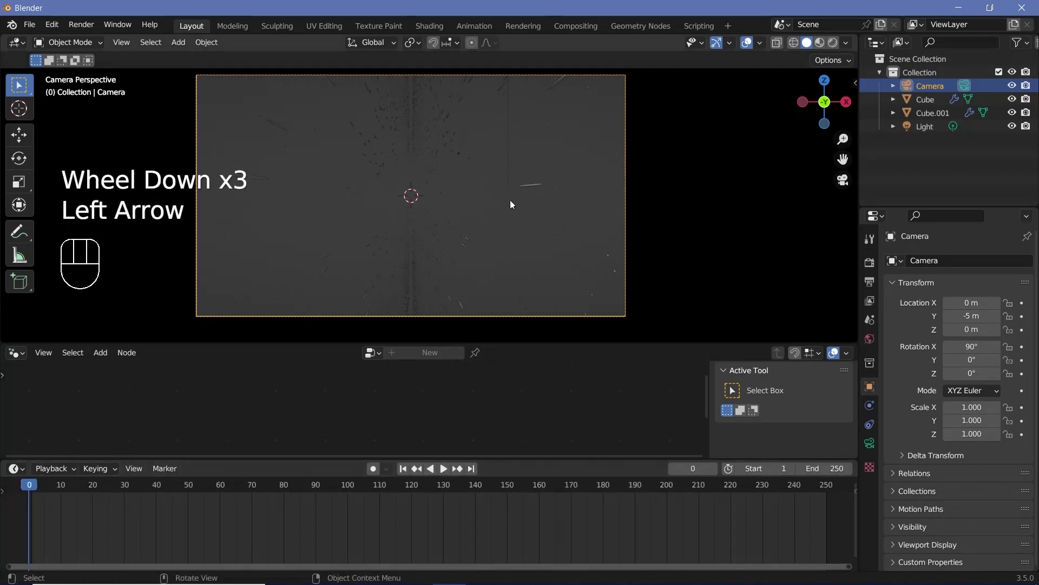
key(i)
click(508, 201)
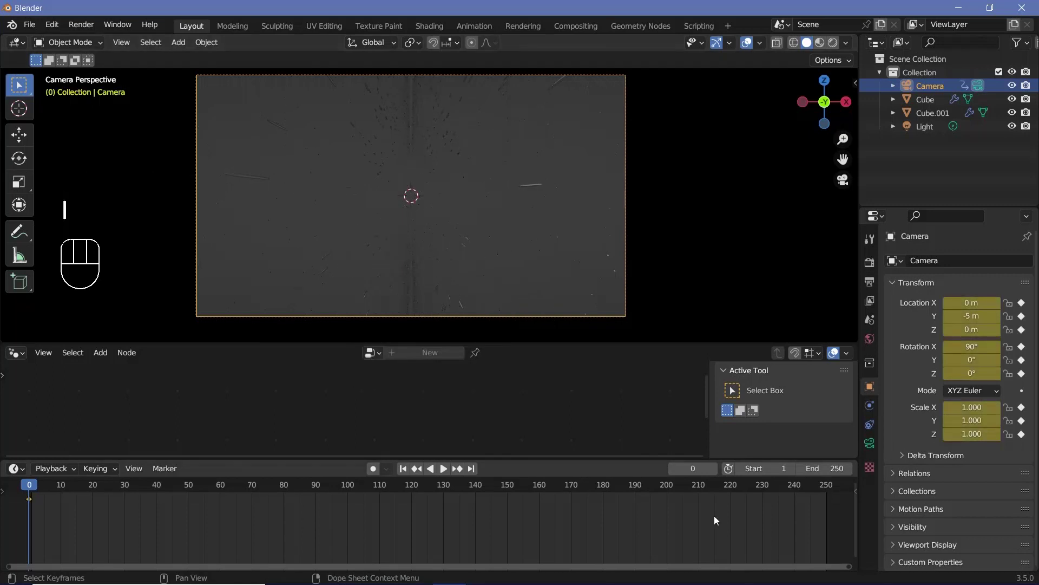
scroll(714, 515, down, 2)
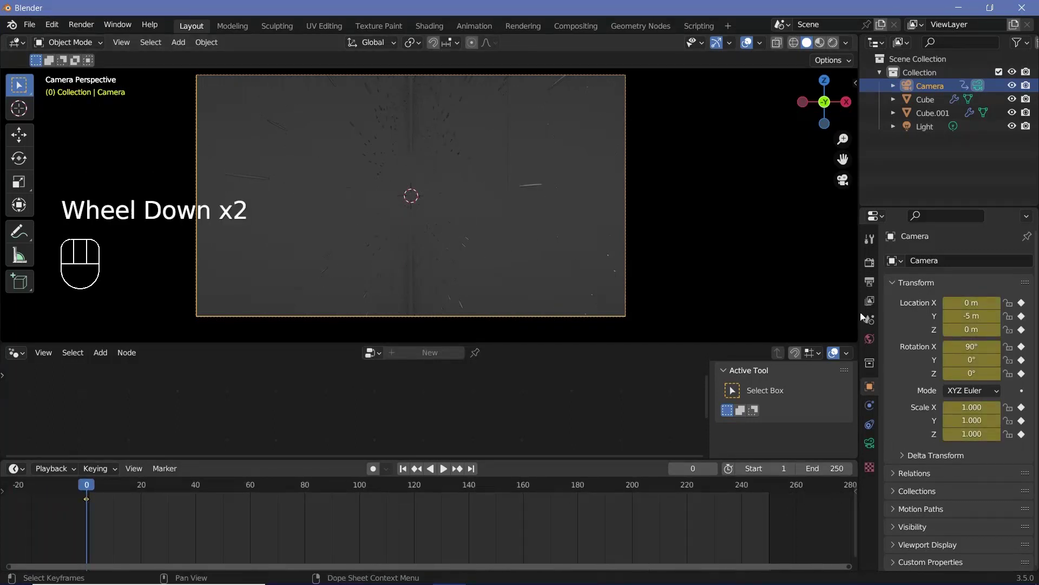
- Set the frame rate to 30 fps, end frame to 300, and output path to //
click(869, 281)
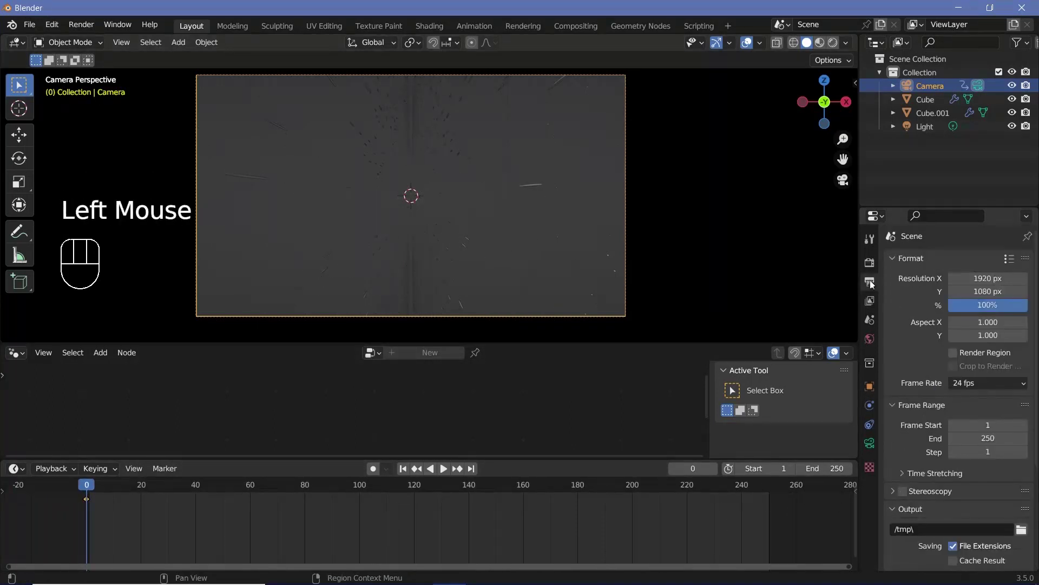
click(974, 383)
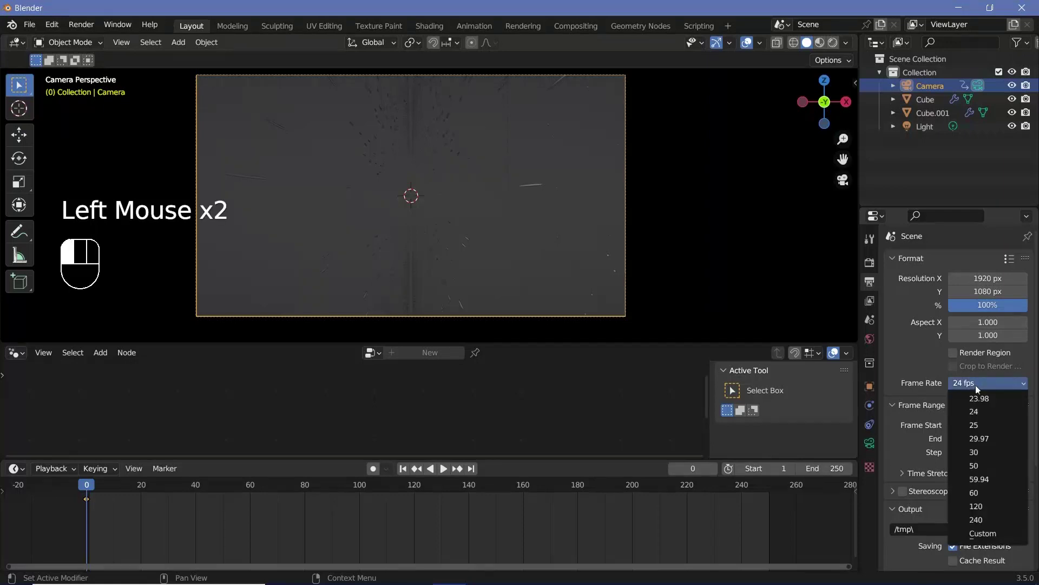
click(985, 455)
click(990, 438)
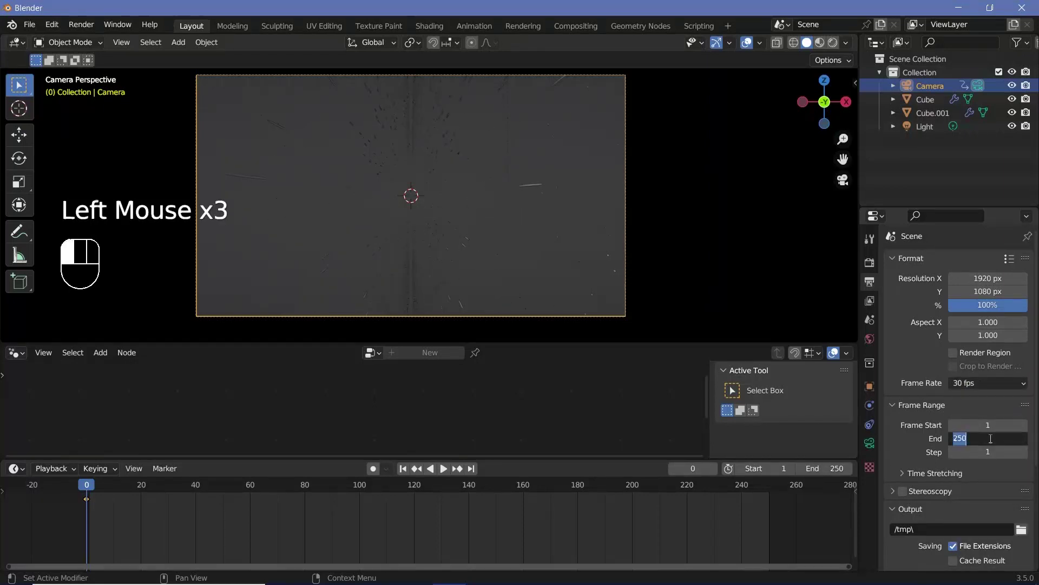
text(300)
key(Return)
click(932, 530)
text(/)
- Output FFmpeg Video in MPEG-4 at Perceptually Lossless quality, then go to frame 300
scroll(979, 472, down, 2)
click(979, 472)
click(969, 395)
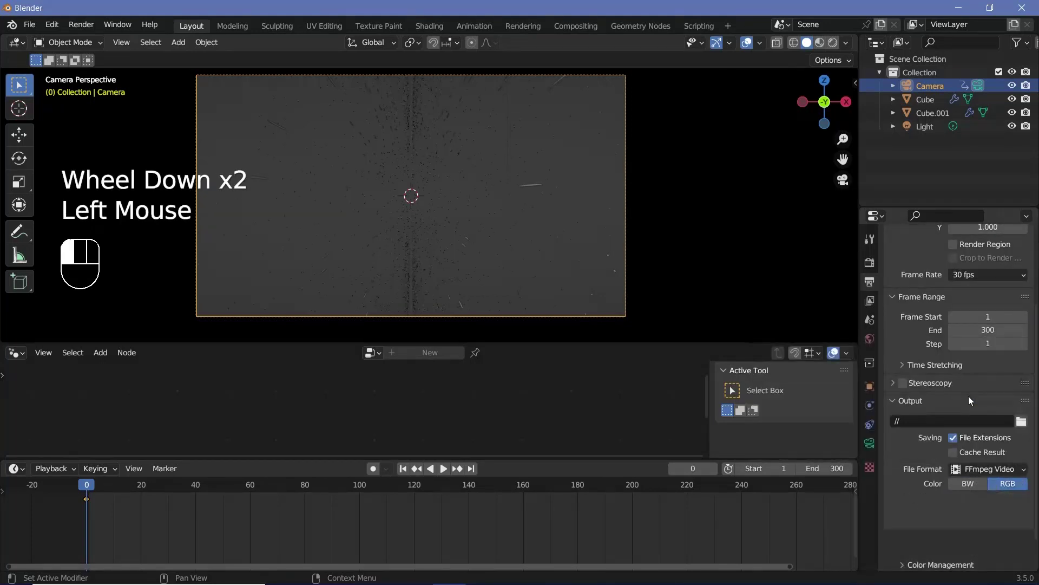
click(928, 523)
scroll(928, 521, down, 2)
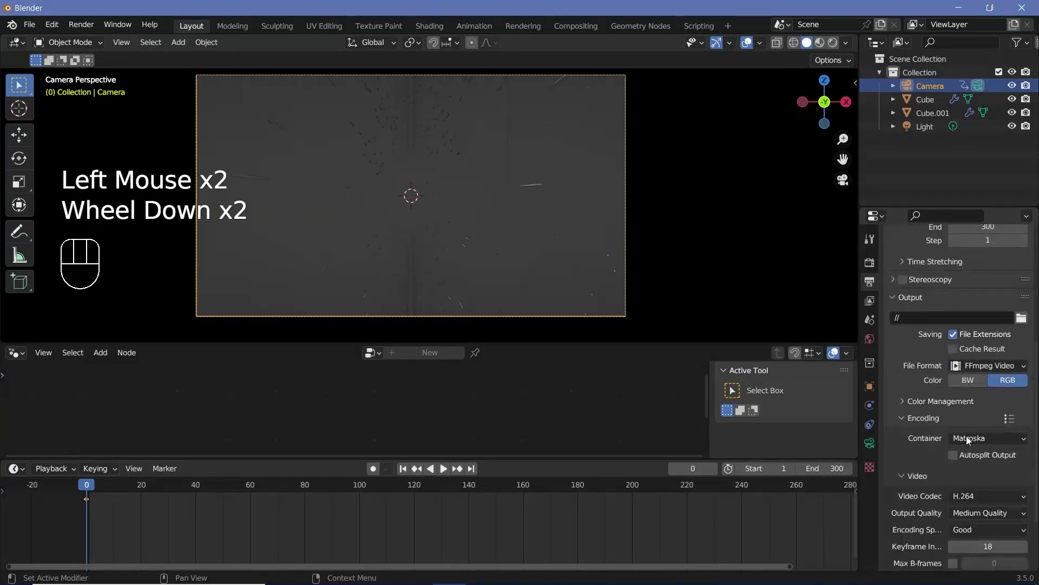
click(966, 437)
click(966, 393)
click(967, 513)
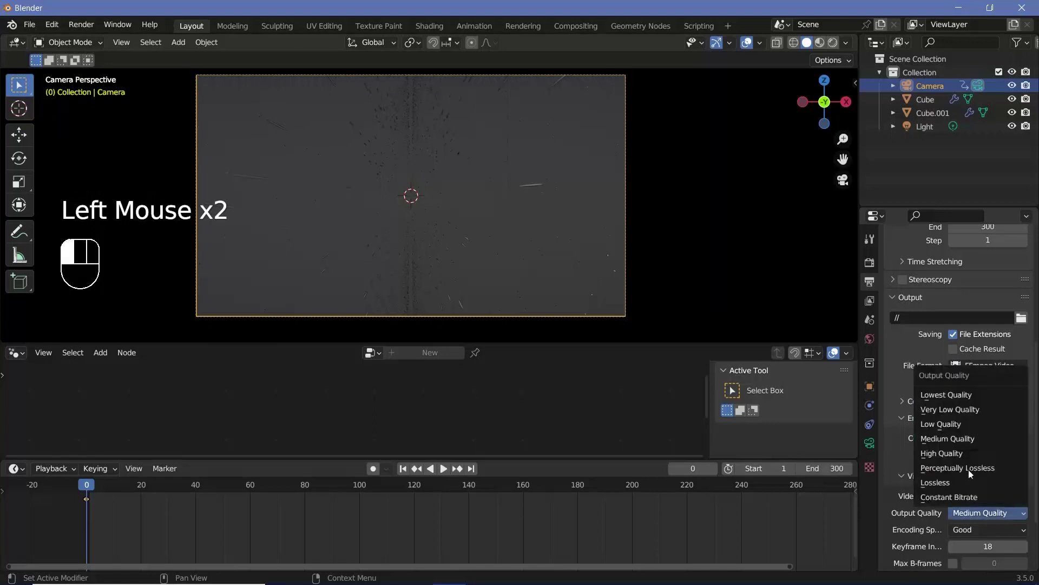
click(971, 469)
scroll(807, 497, down, 2)
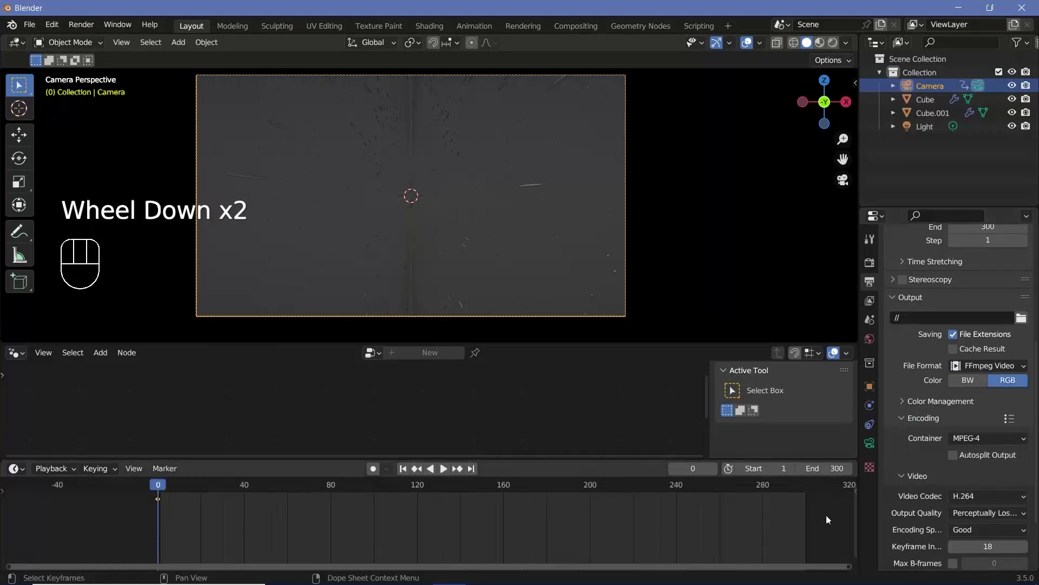
click(806, 497)
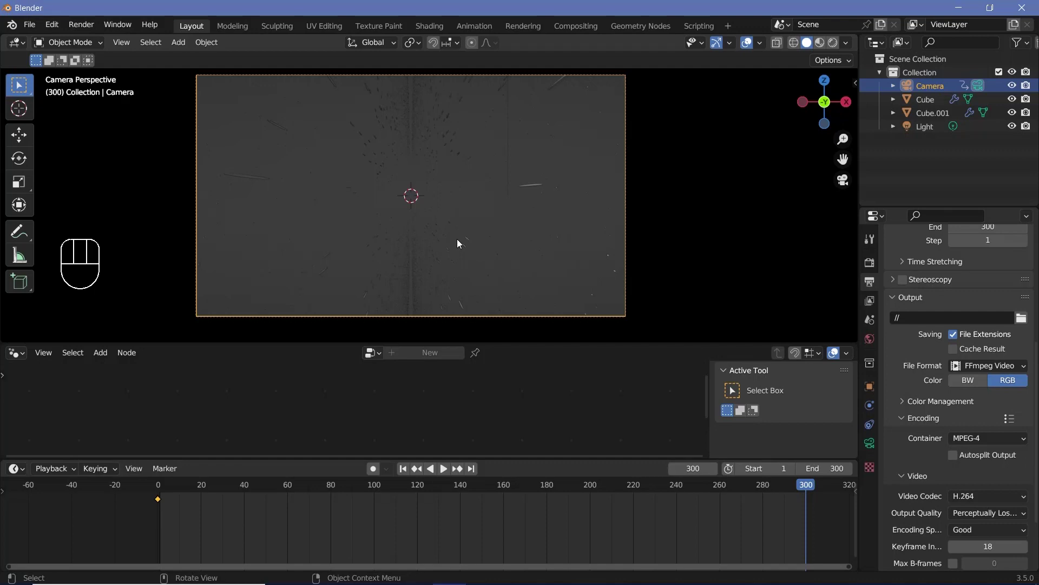
- Leave camera view, select the instanced wall Cube.001, and enter Edit Mode
key(KP_0)
scroll(338, 257, up, 1)
mouse_move(338, 256)
middle_down()
mouse_move(411, 255)
mouse_move(361, 215)
mouse_move(340, 238)
middle_up()
click(340, 240)
scroll(339, 241, up, 2)
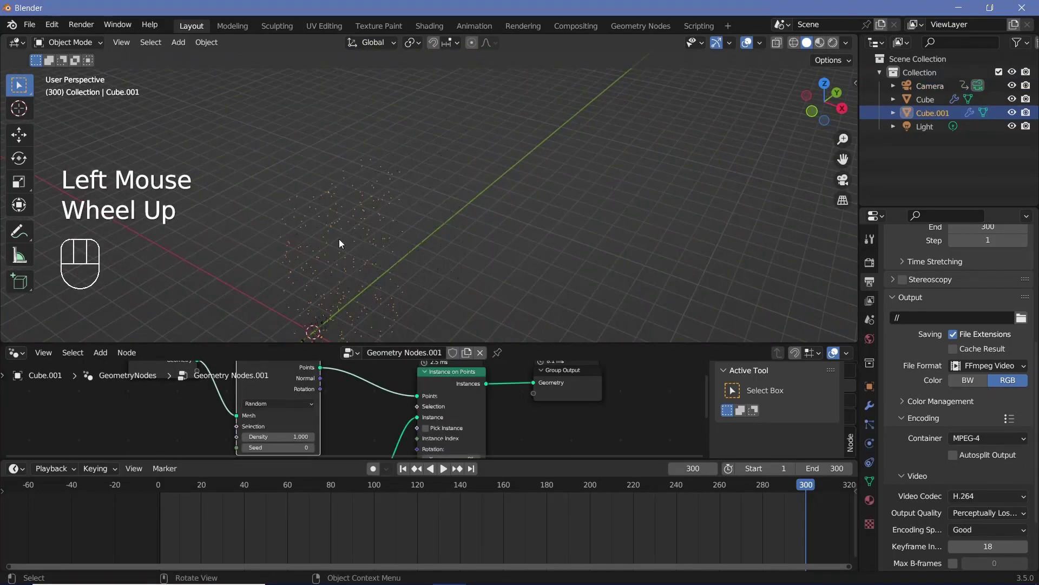
key(Tab)
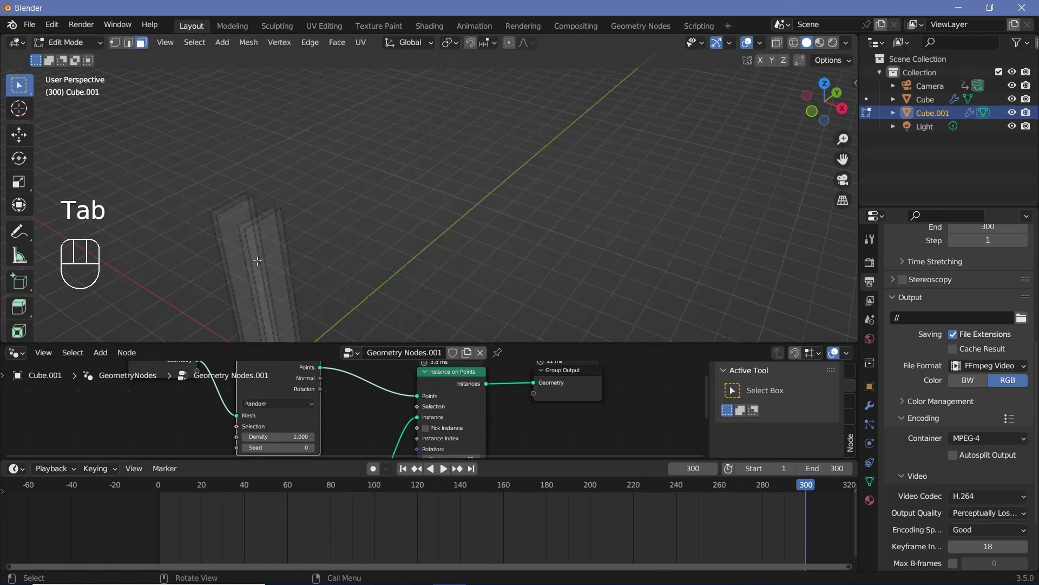
- Frame the wall in Right Orthographic view, select the Camera, and return to Object Mode
scroll(300, 276, up, 3)
shift+middle_drag(300, 276, 325, 225)
middle_drag(324, 225, 315, 217)
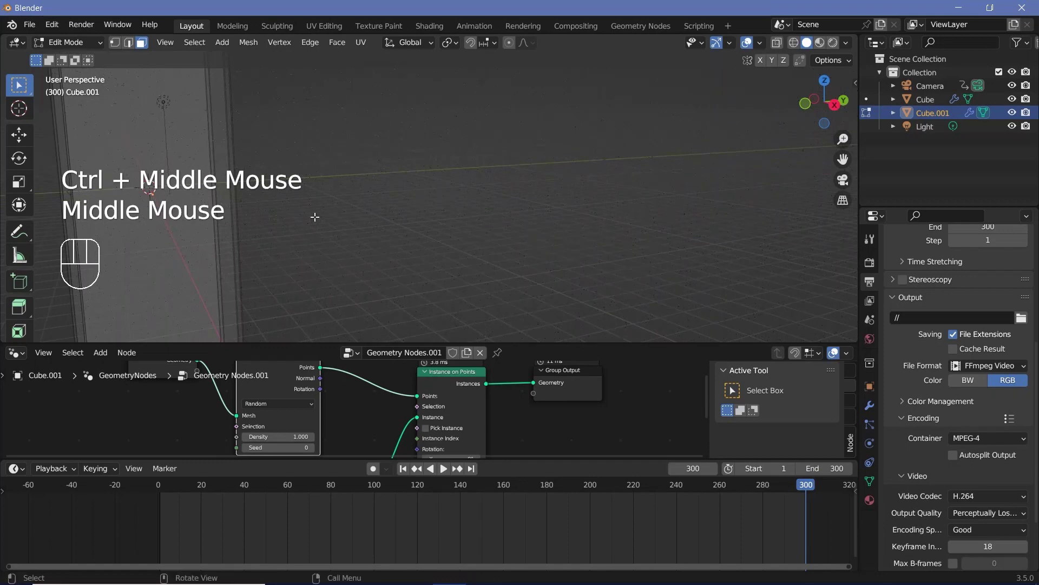
key(KP_1)
key(KP_3)
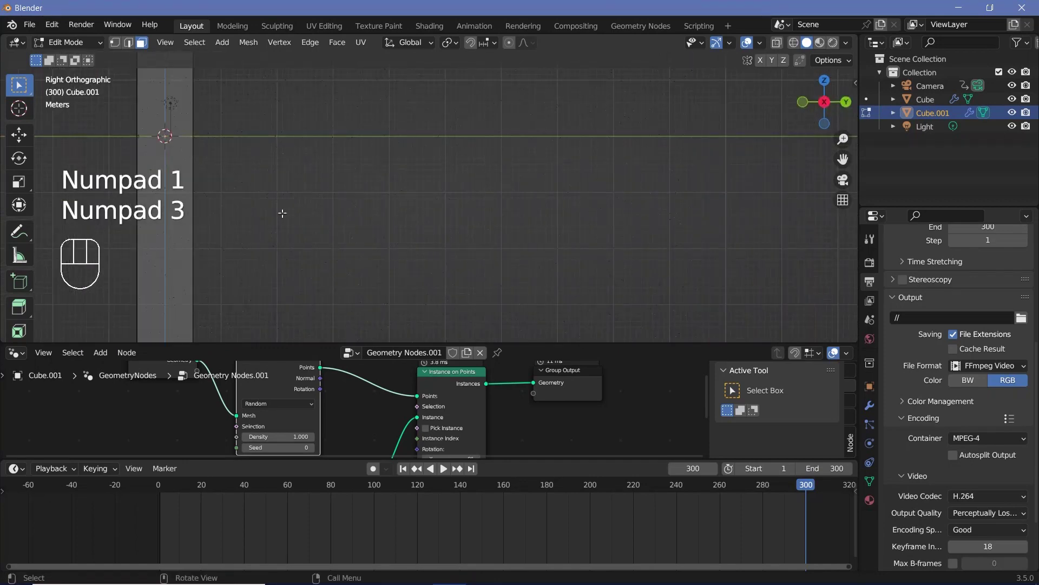
scroll(162, 200, up, 2)
shift+middle_drag(444, 244, 758, 287)
scroll(230, 174, up, 3)
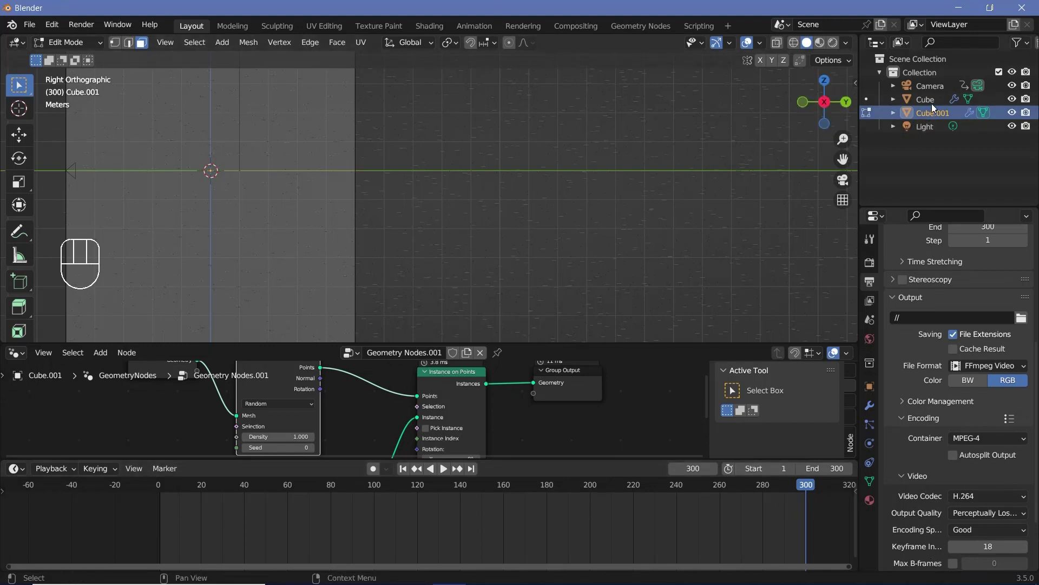
click(921, 85)
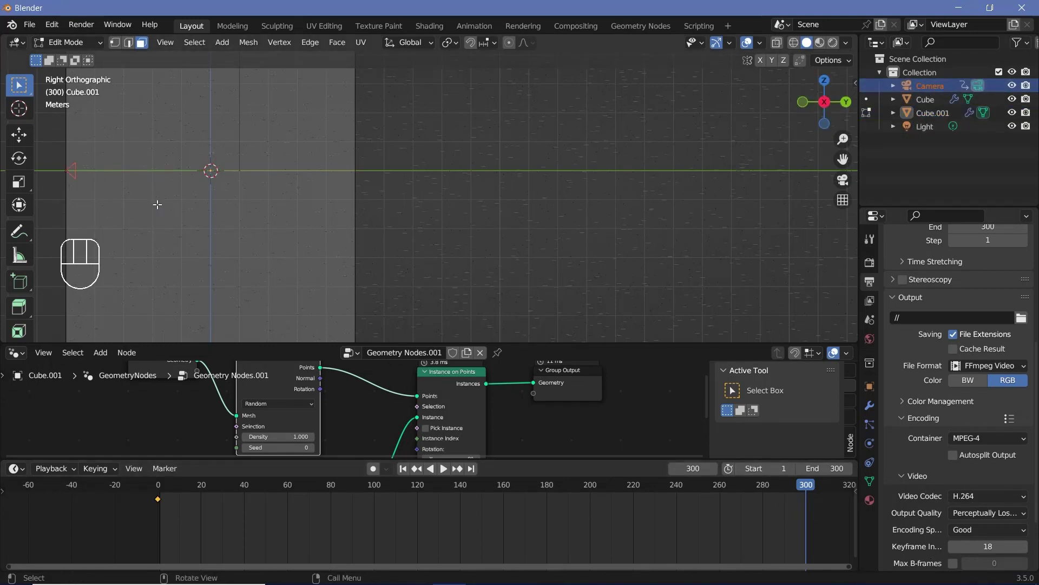
key(Tab)
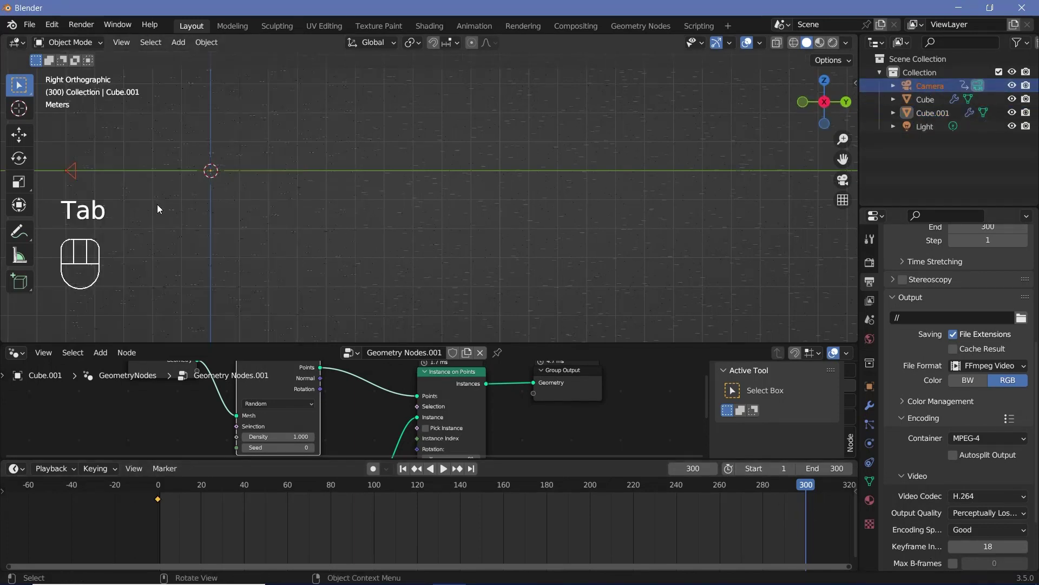
- Move the camera 1 m along Y and roll it 360° about Y
click(926, 85)
key(g)
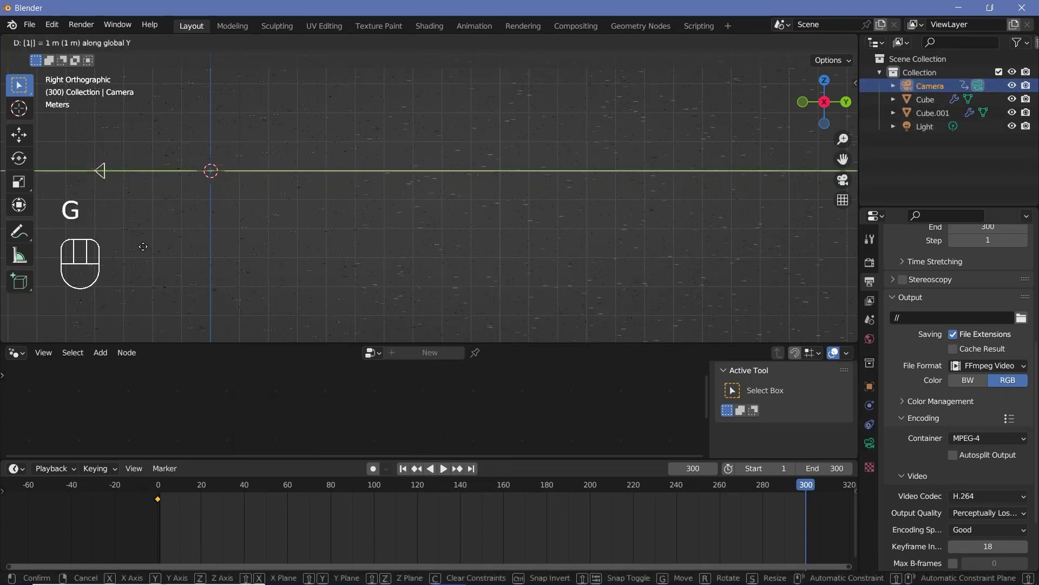
click(320, 245)
key(KP_0)
key(r)
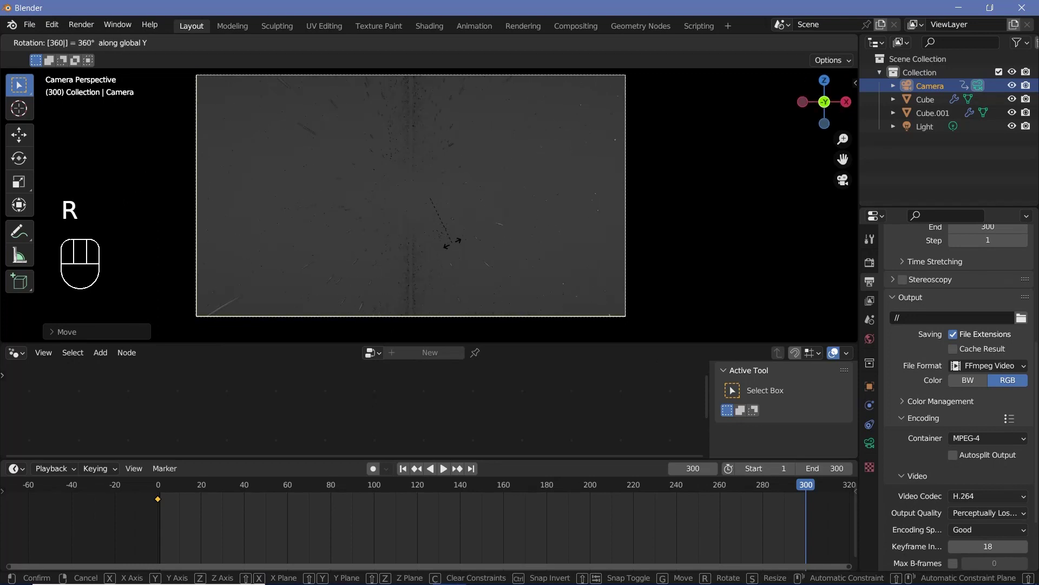
click(452, 242)
- Keyframe the camera's transform at frame 300 and change the keys' interpolation
key(i)
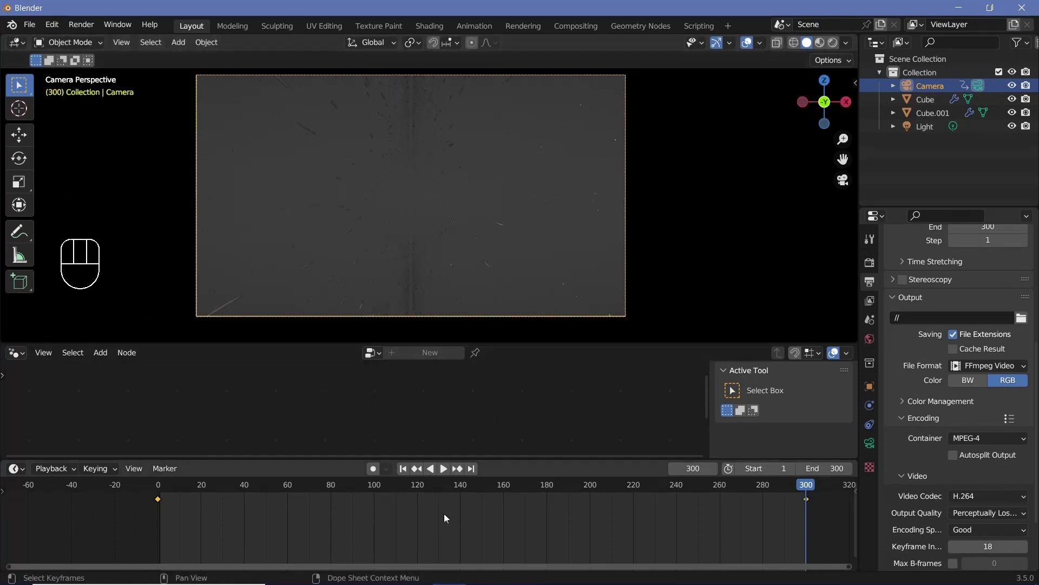
key(t)
click(205, 492)
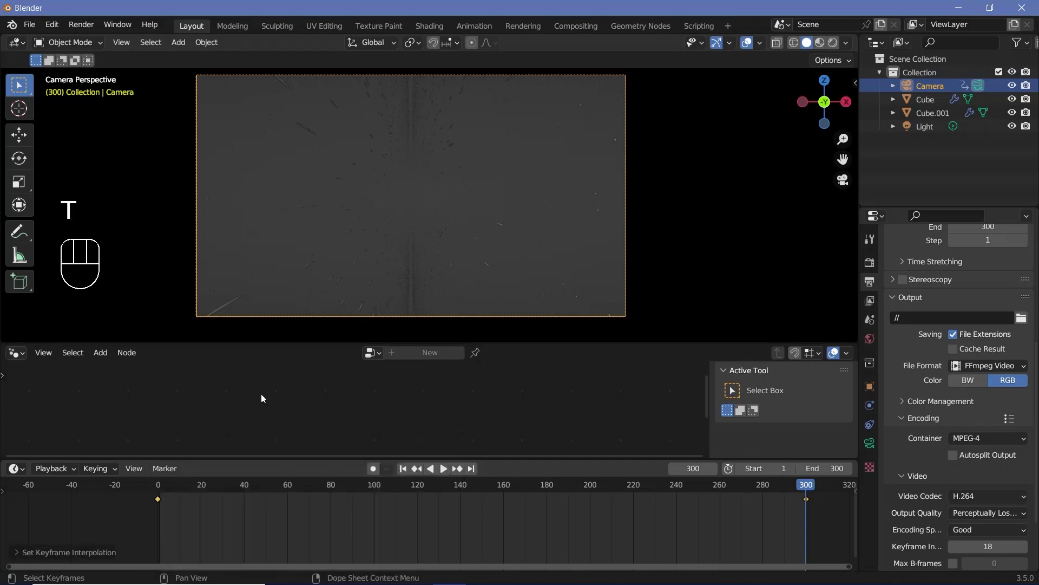
- Hide the viewport toolbar and briefly play then stop the animation
key(t)
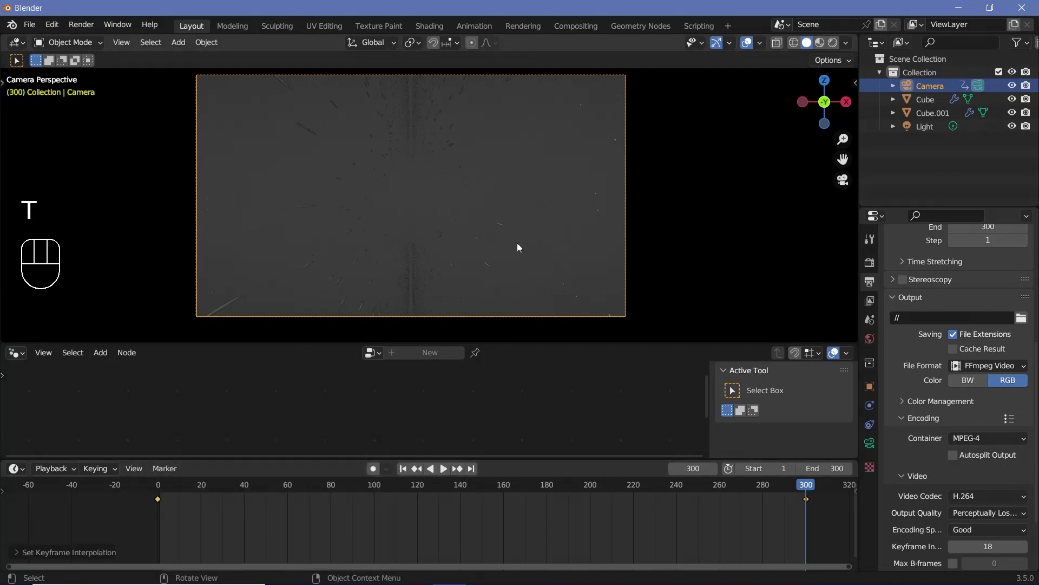
key(space)
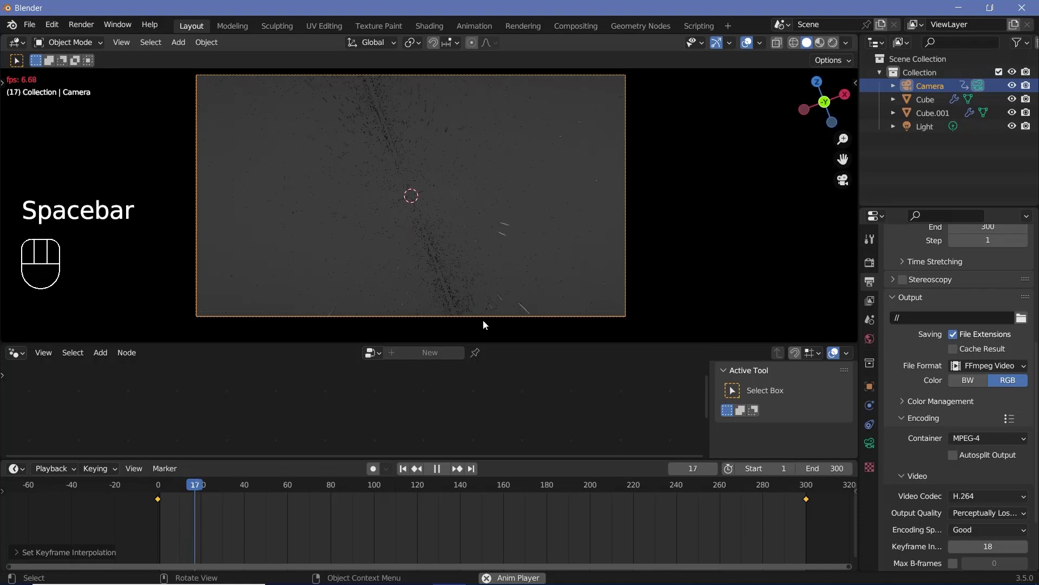
key(space)
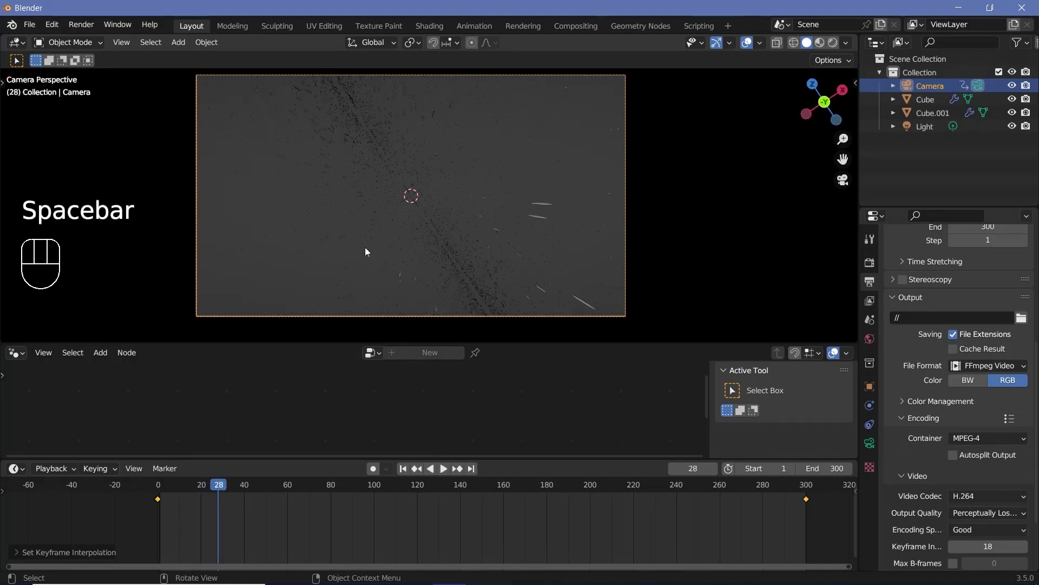
- Set playback sync to Frame Dropping and replay the flythrough, then stop it
click(61, 470)
click(134, 222)
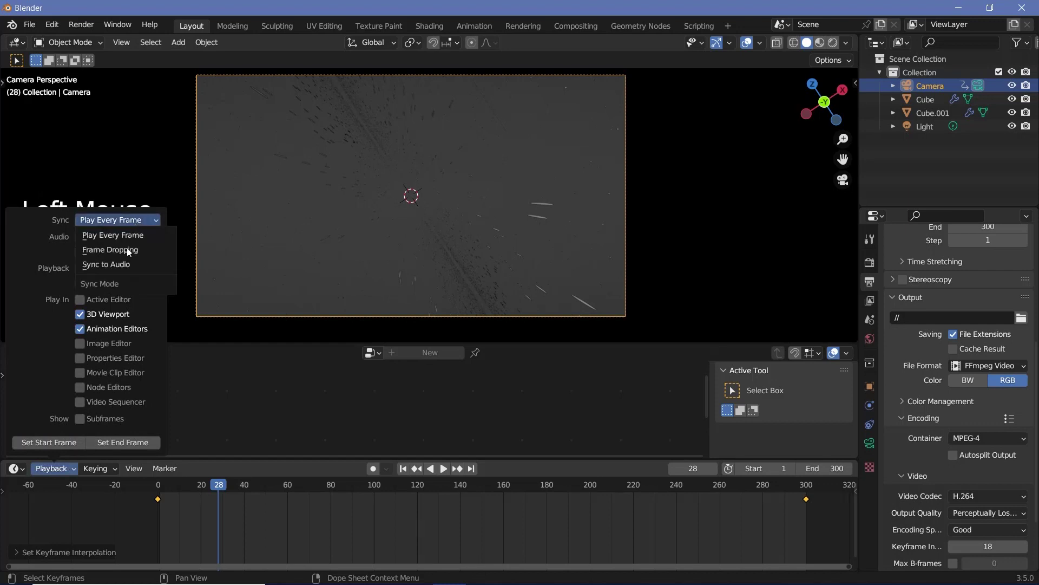
click(126, 251)
key(space)
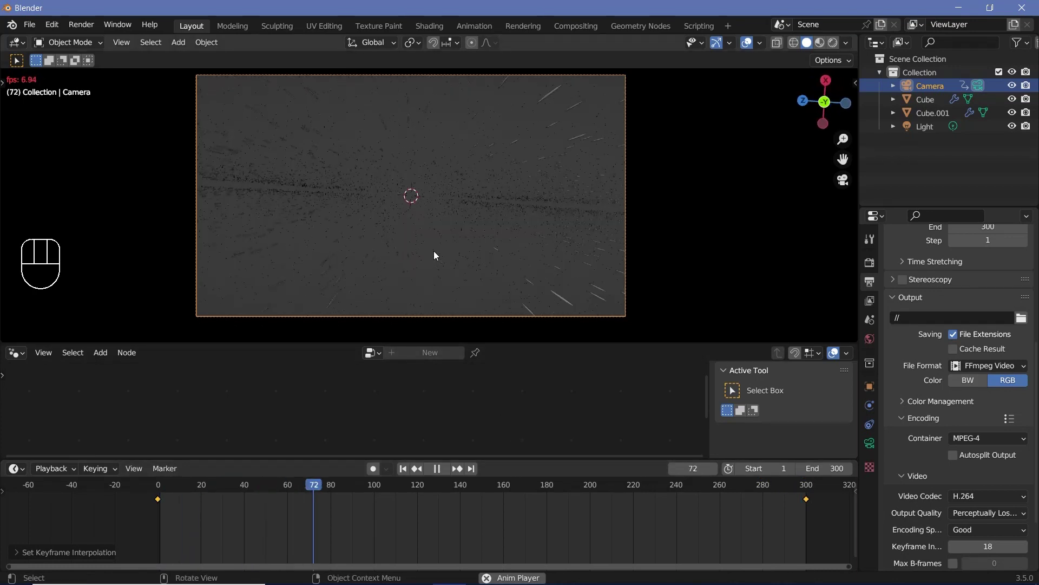
key(space)
key(space)
key(space)
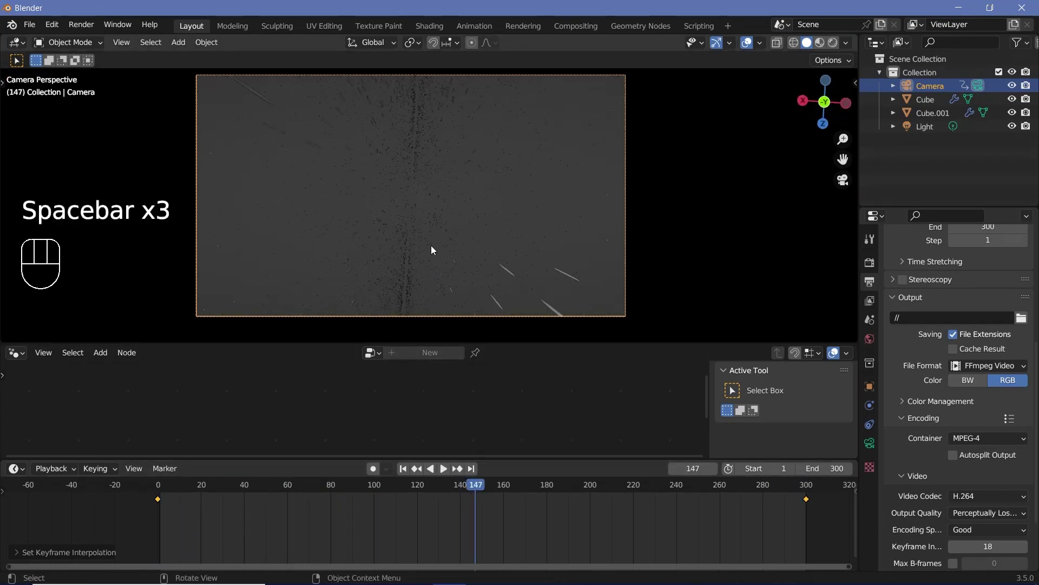
- At frame 0, reset the Light to the origin and move it 42 m along Y in top view
click(156, 486)
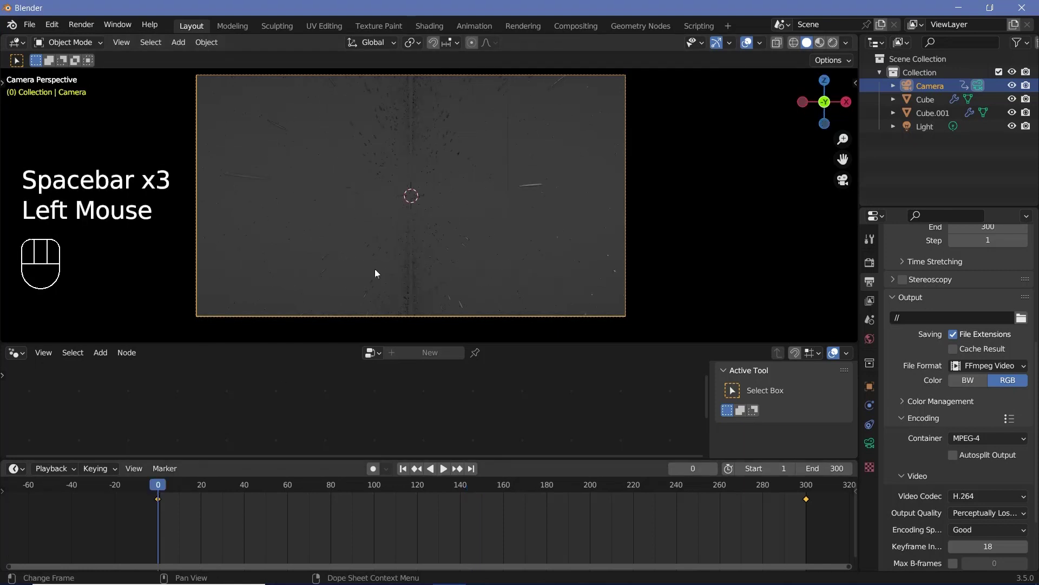
click(924, 127)
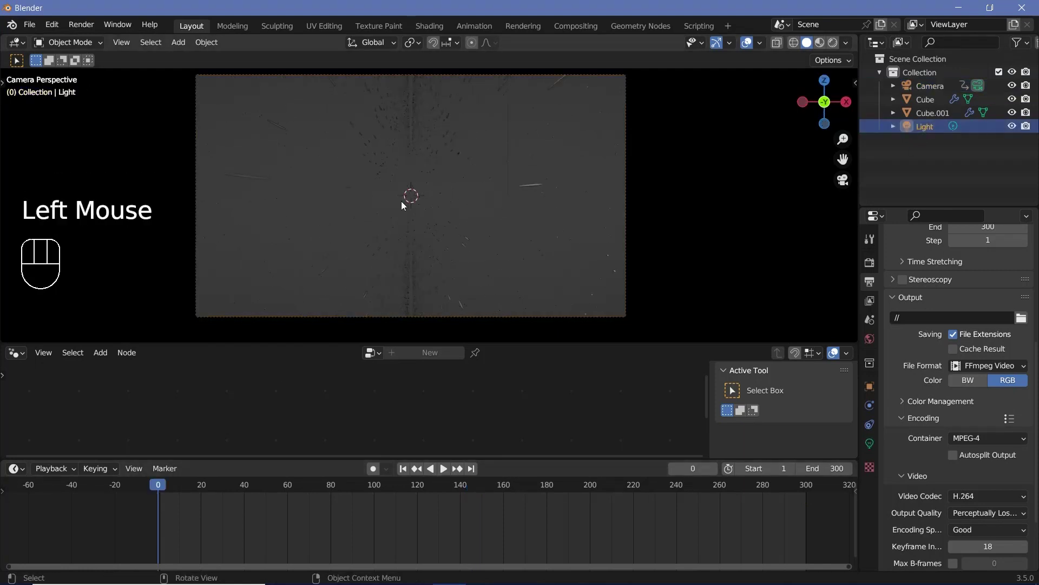
key(alt+g)
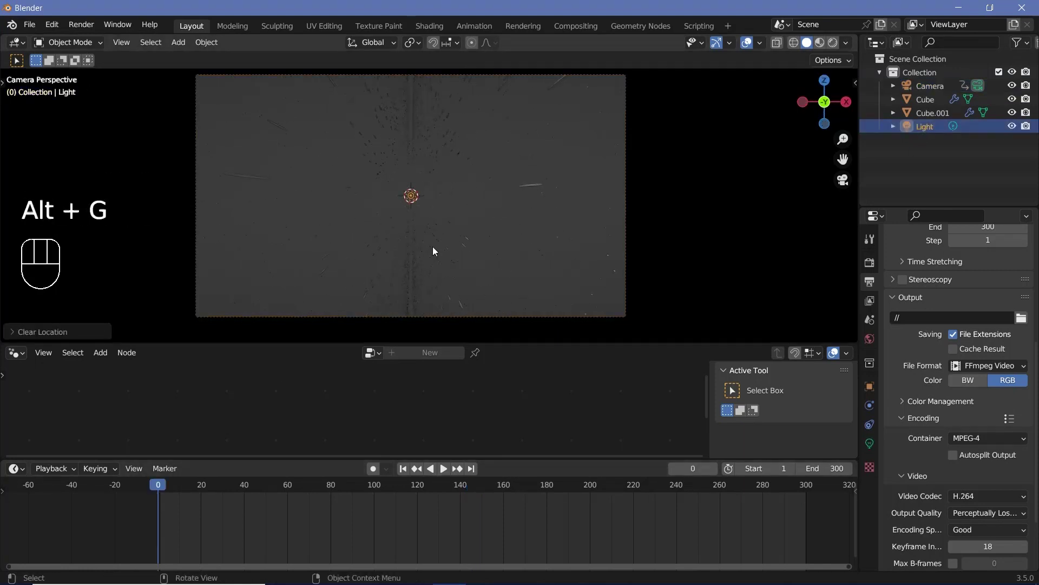
key(KP_7)
scroll(435, 247, down, 2)
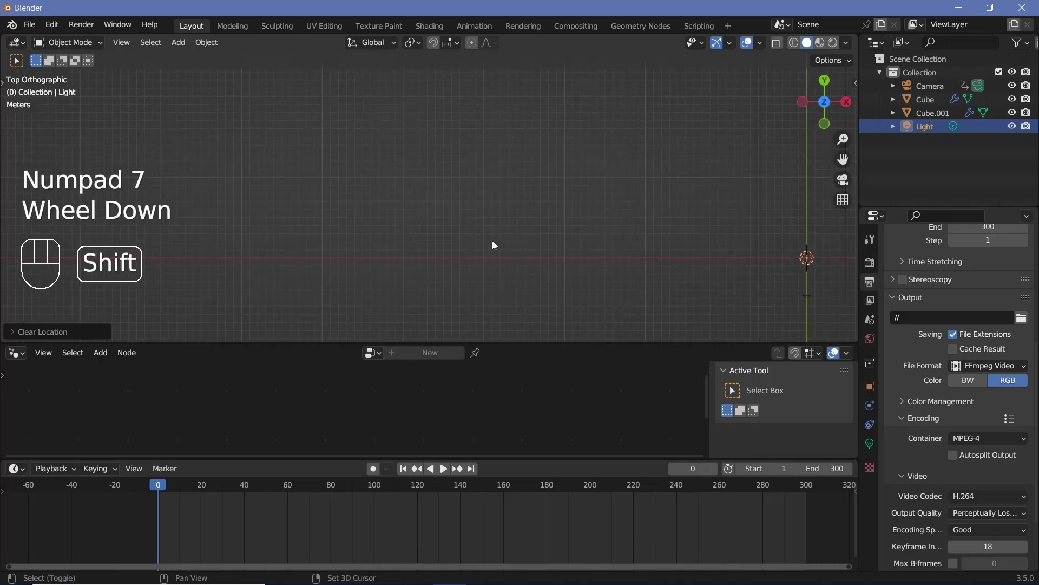
mouse_move(478, 241)
shift+middle_down()
mouse_move(401, 257)
mouse_move(360, 288)
mouse_move(470, 252)
shift+middle_up()
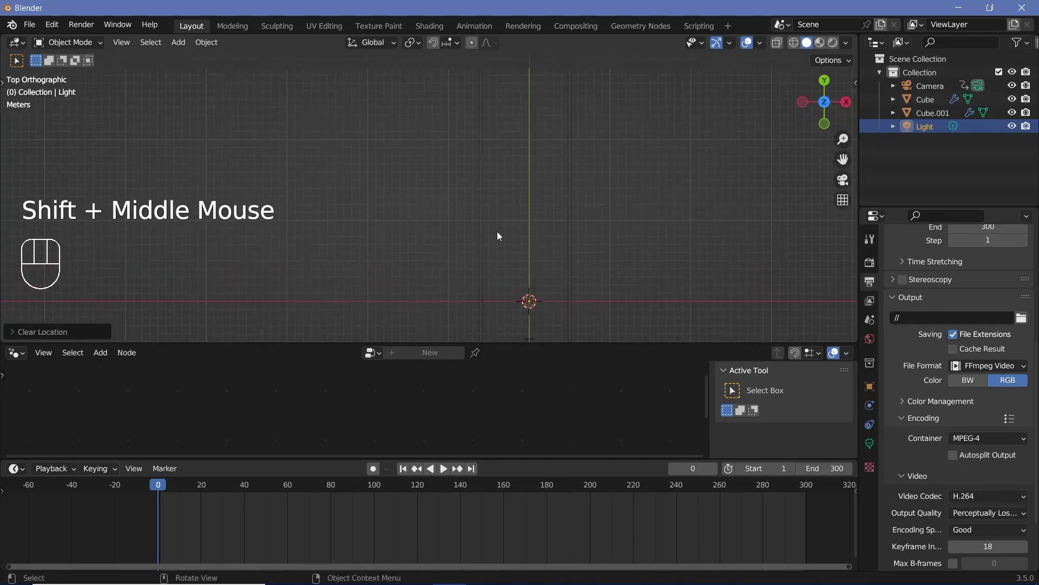
scroll(498, 236, down, 1)
scroll(563, 160, down, 1)
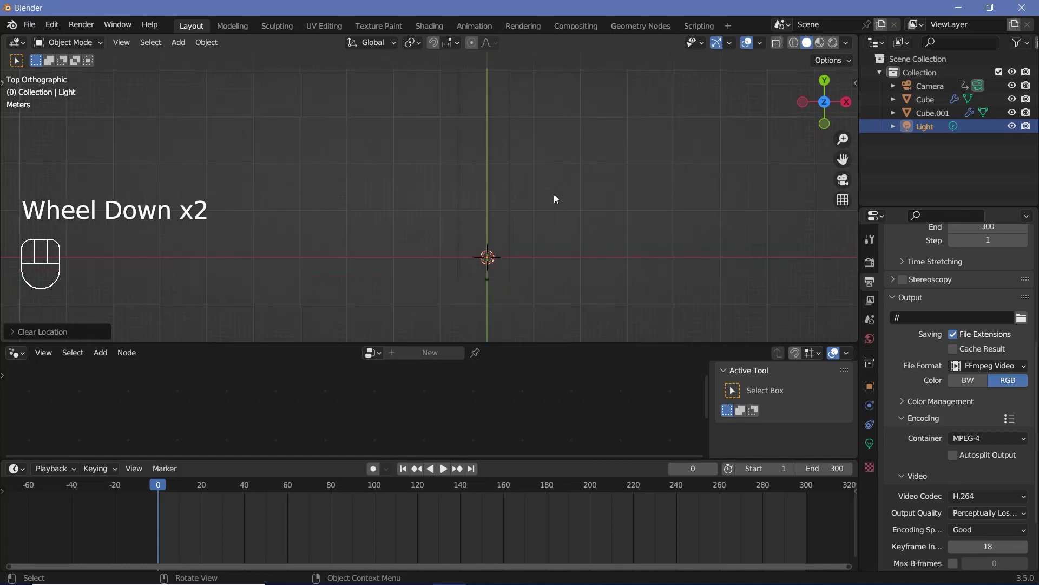
shift+middle_drag(561, 155, 551, 216)
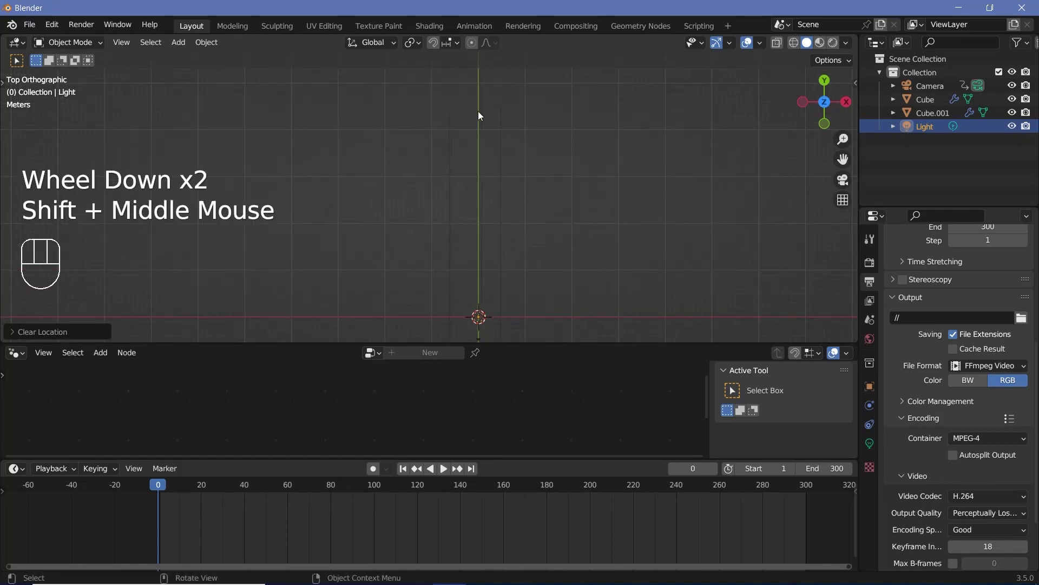
key(g)
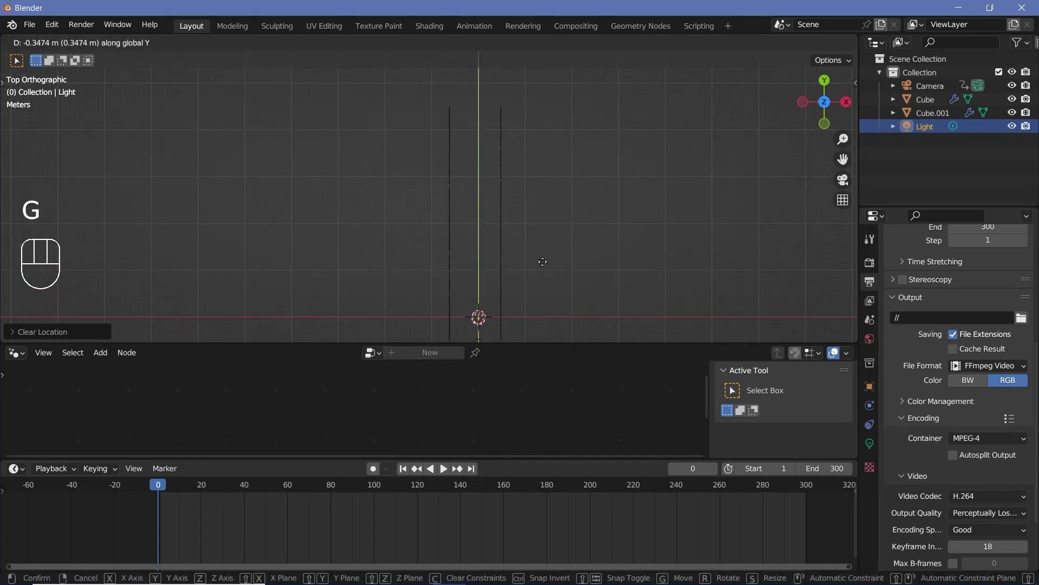
ctrl+click(524, 56)
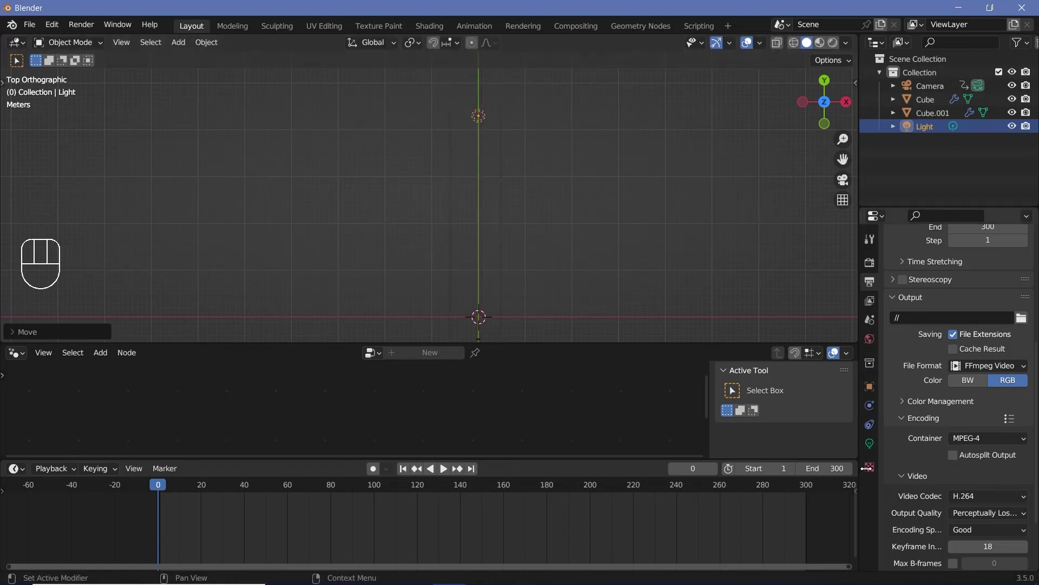
- Set the light's Power to 100000 W and Radius to 25 m, then clear the Power field
click(869, 443)
double_click(969, 353)
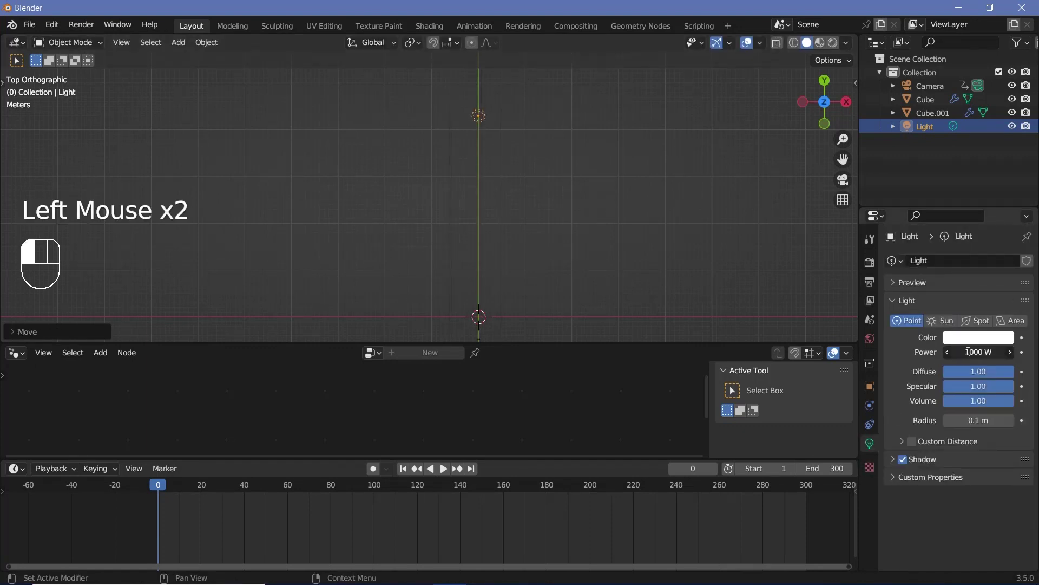
click(964, 352)
text(00)
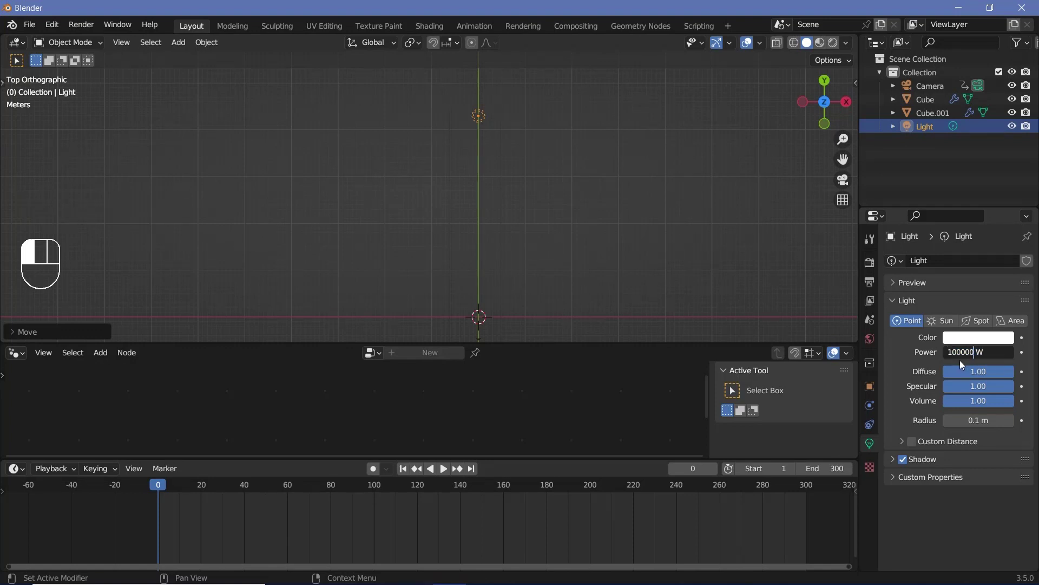
key(Return)
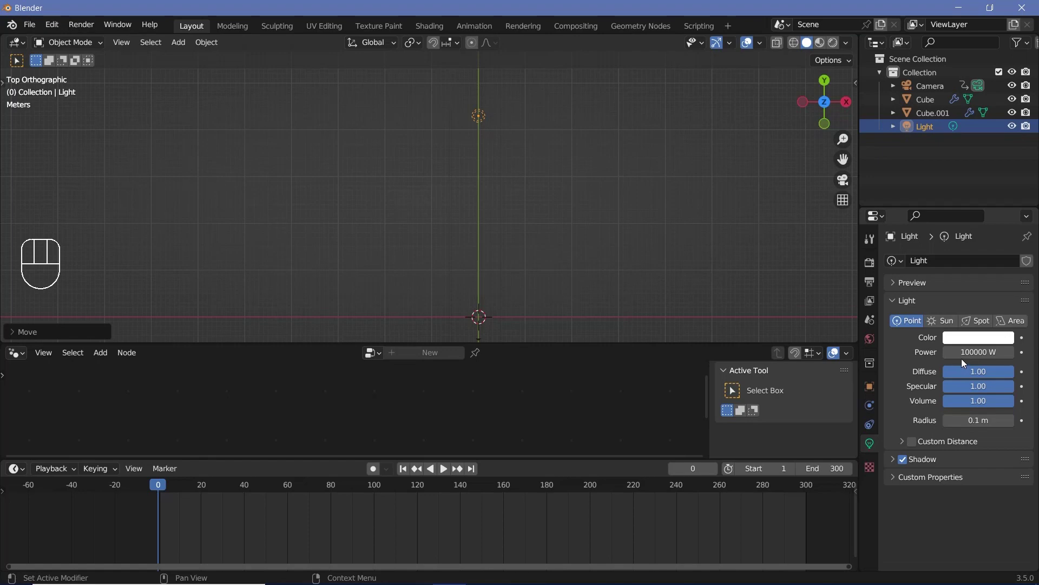
click(976, 421)
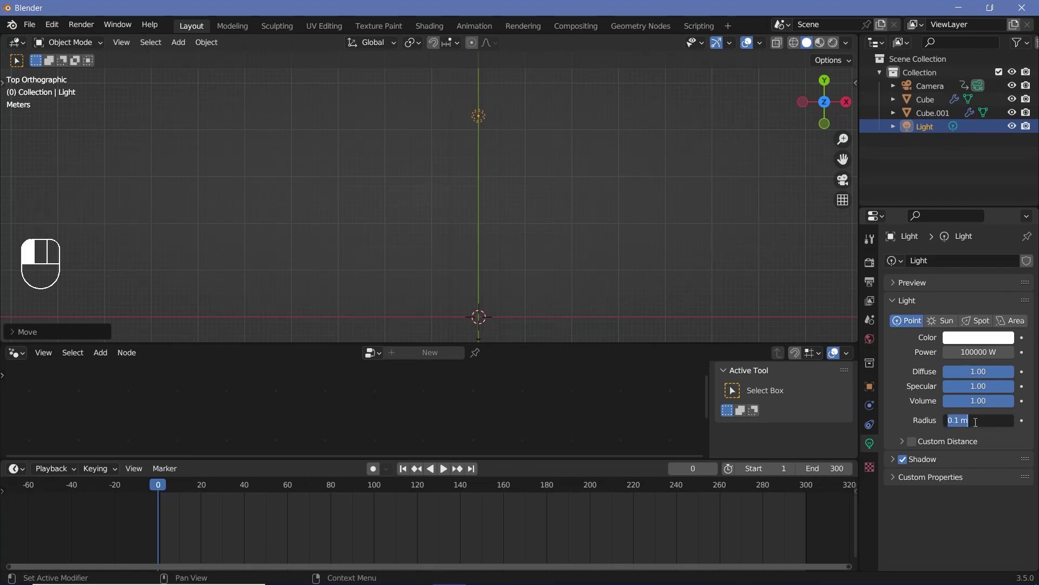
text(25)
key(Return)
click(967, 352)
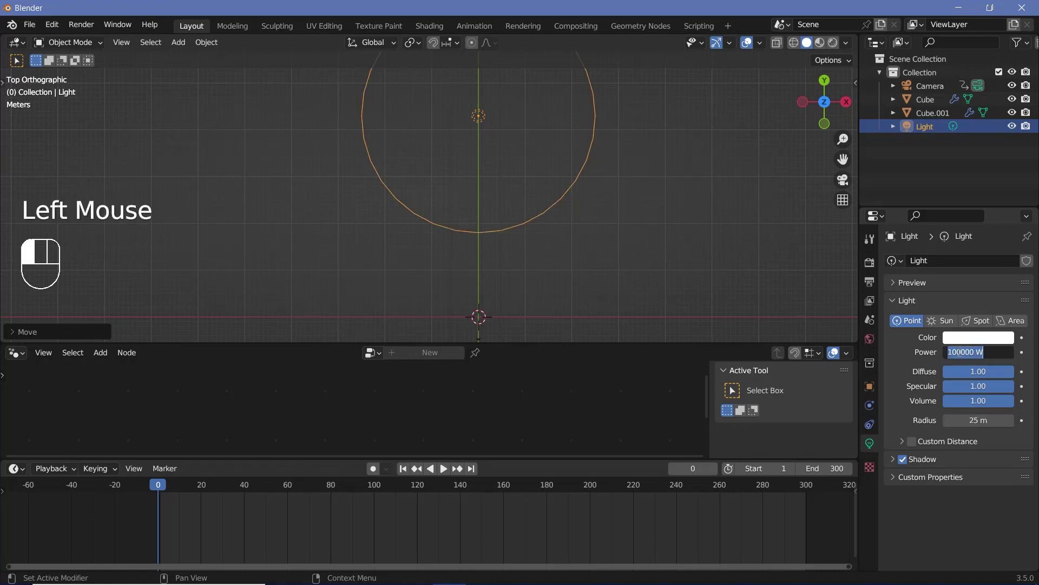
key(BackSpace)
- Set the light's Power to 50000 W and enable Bloom in the render settings
text(50000)
key(Return)
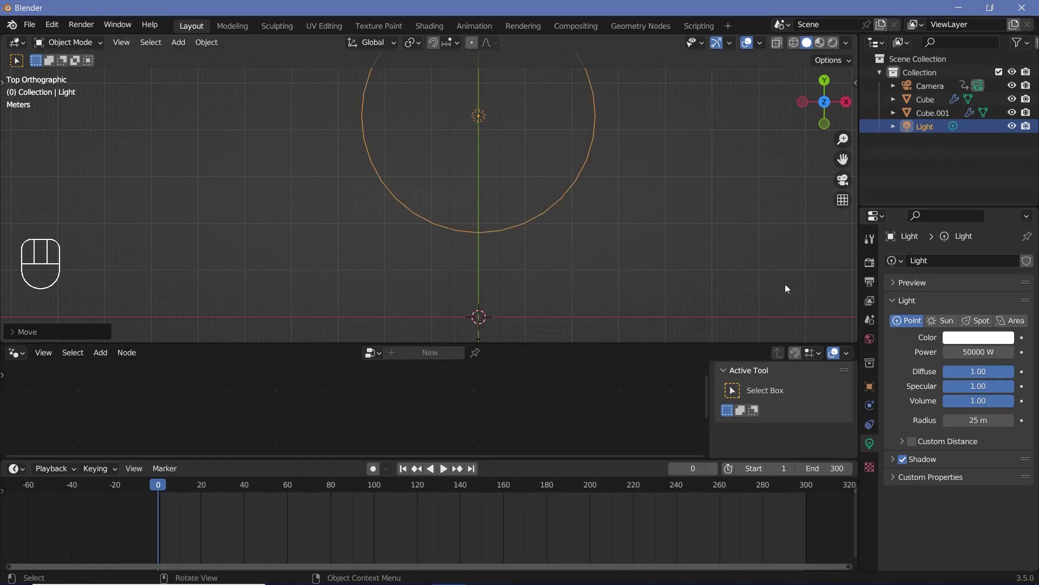
click(869, 263)
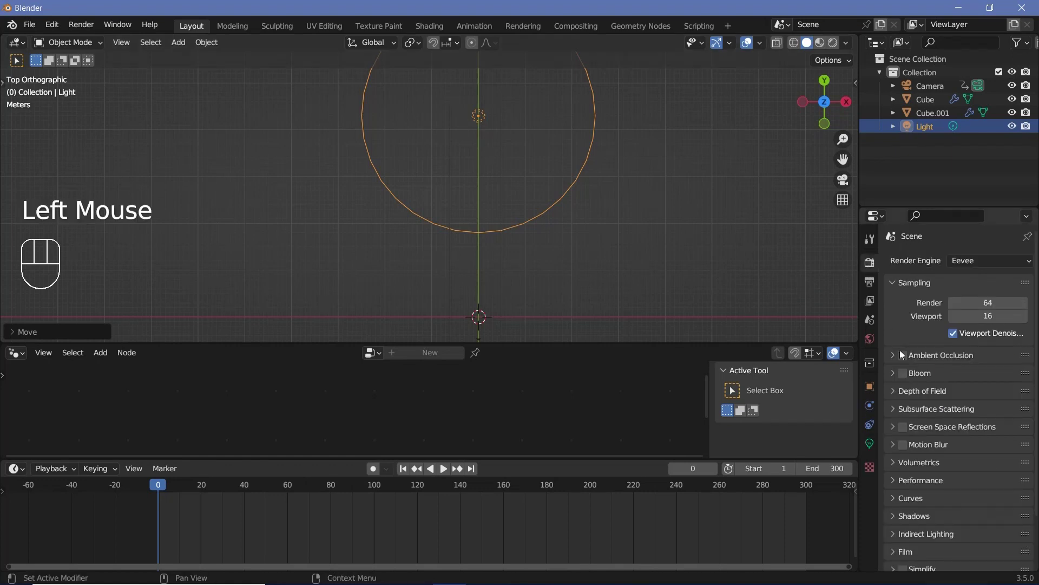
click(903, 374)
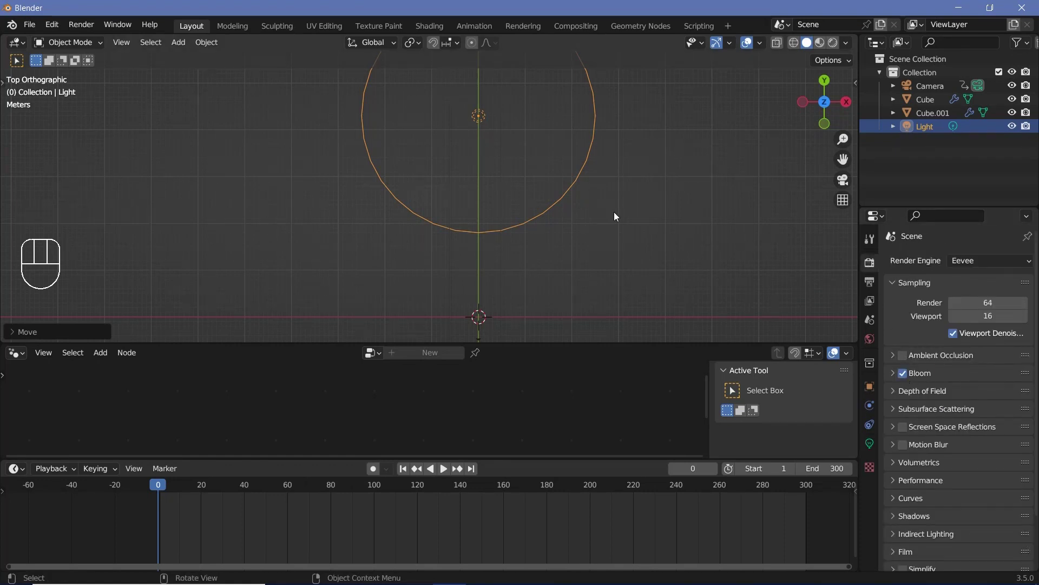
- Preview the camera view in Rendered shading and darken the world colour to black
key(KP_0)
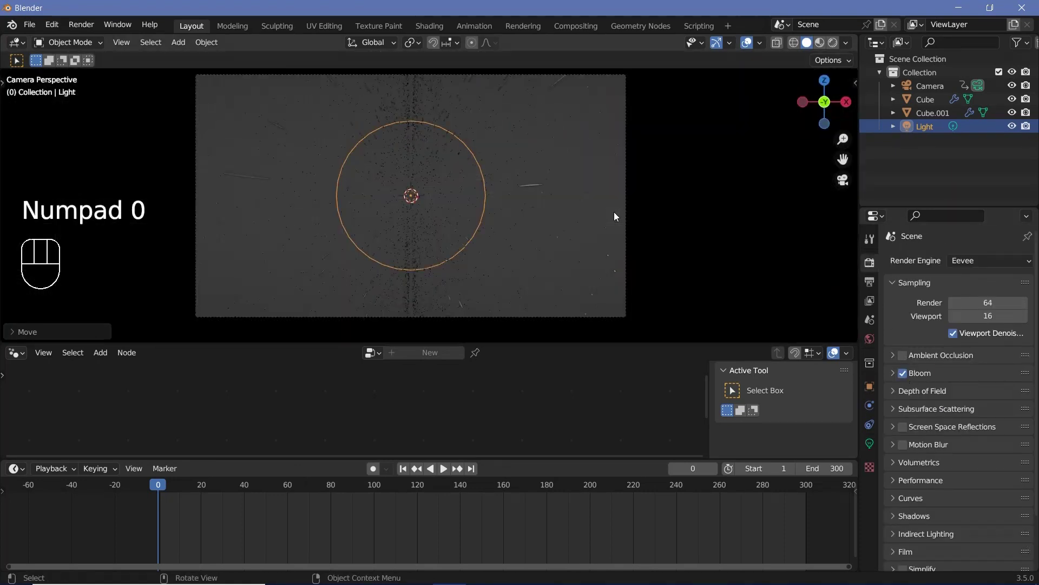
click(832, 47)
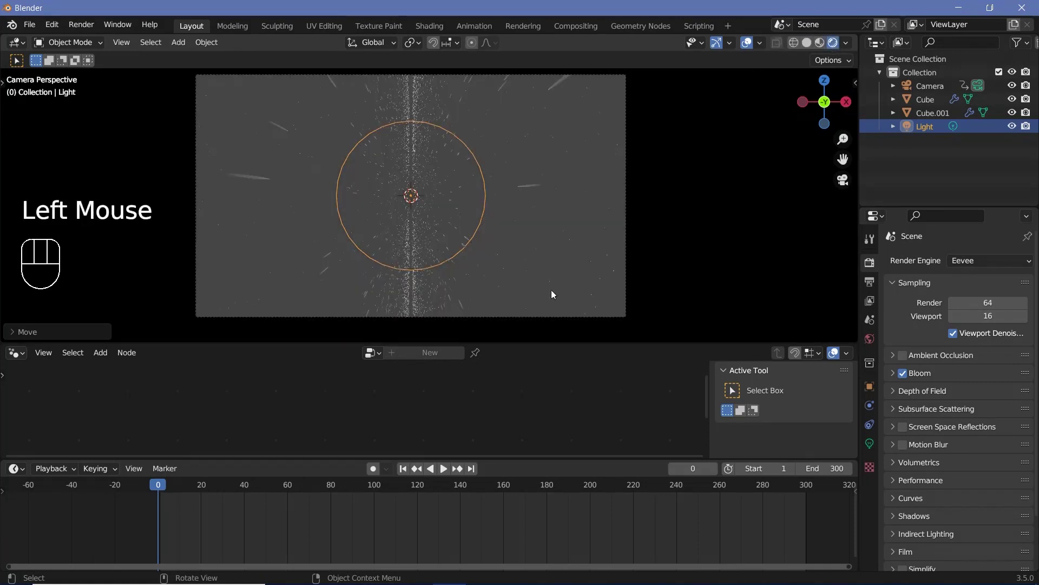
click(869, 341)
click(986, 350)
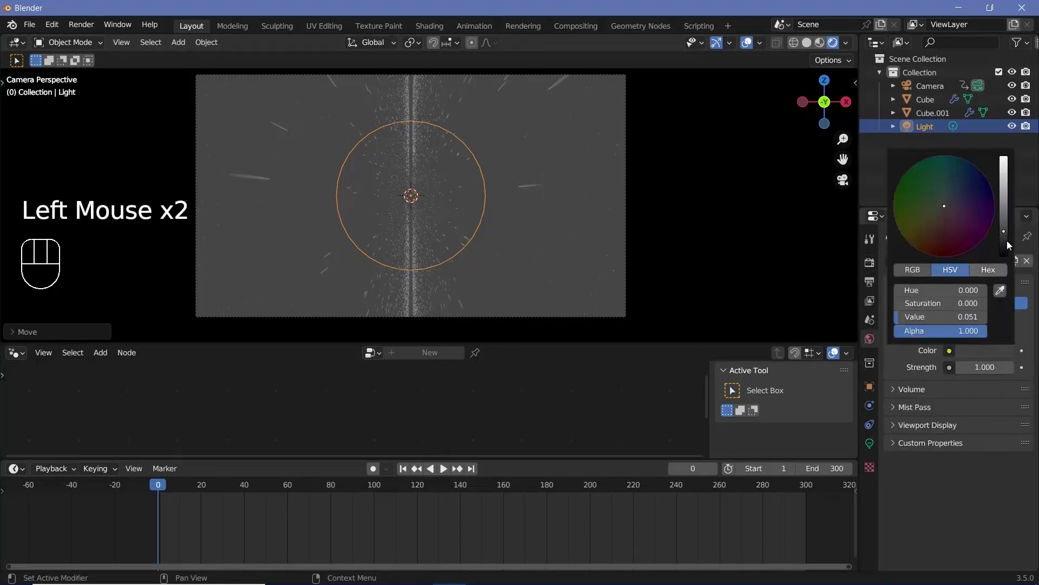
drag(1009, 246, 1008, 257)
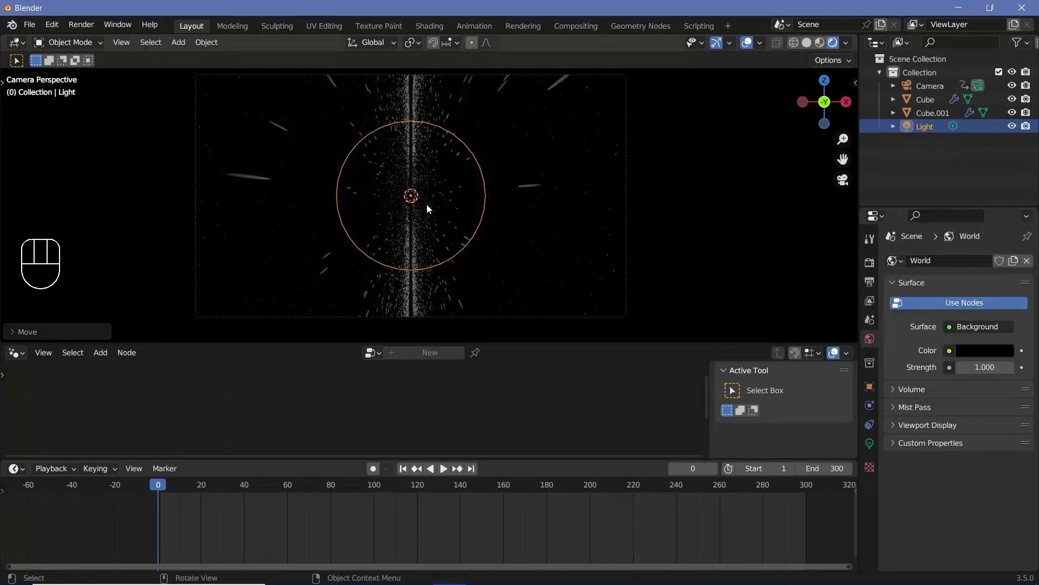
- Raise the light's Power to 100000 W
click(869, 442)
double_click(963, 353)
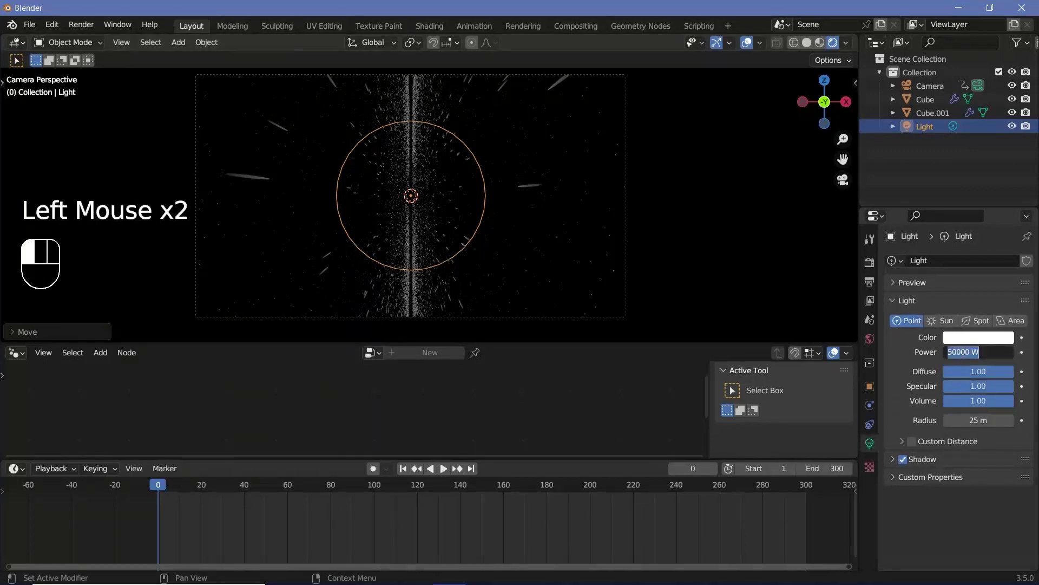
text(100000)
key(Return)
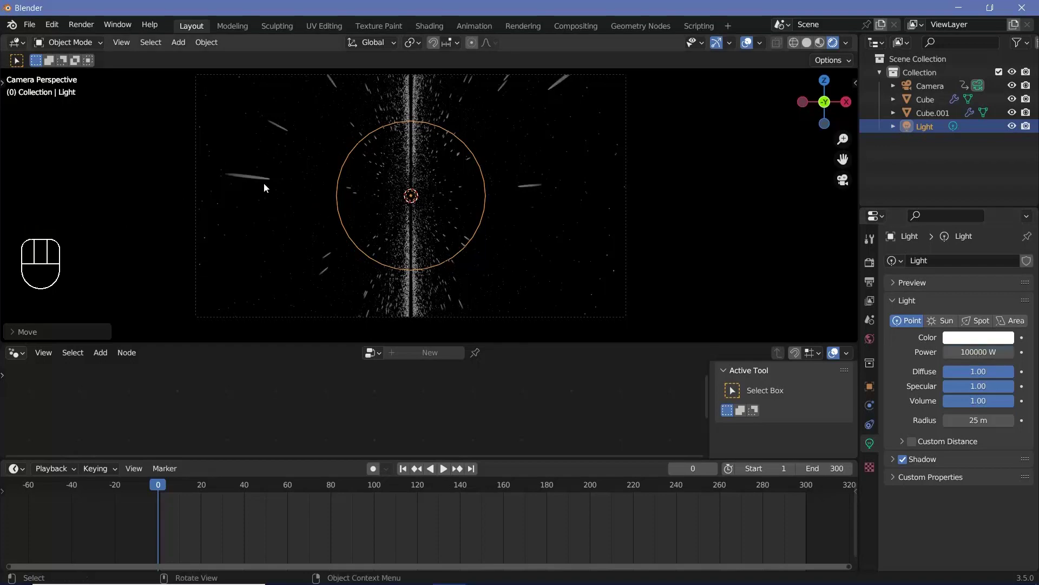
- In the Cube's node tree, insert a Set Material node using Material before Group Output
click(265, 180)
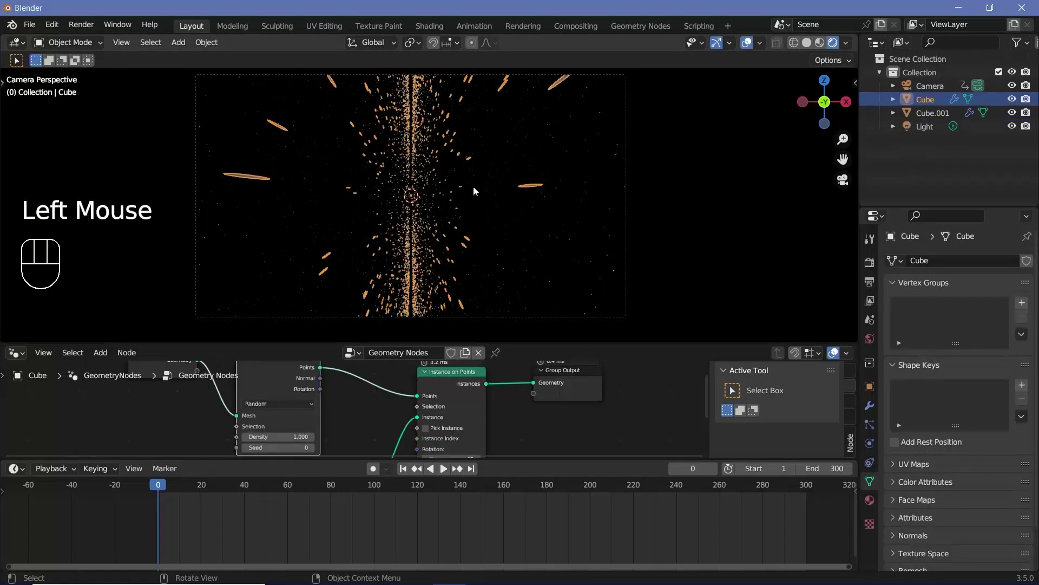
middle_drag(567, 404, 502, 430)
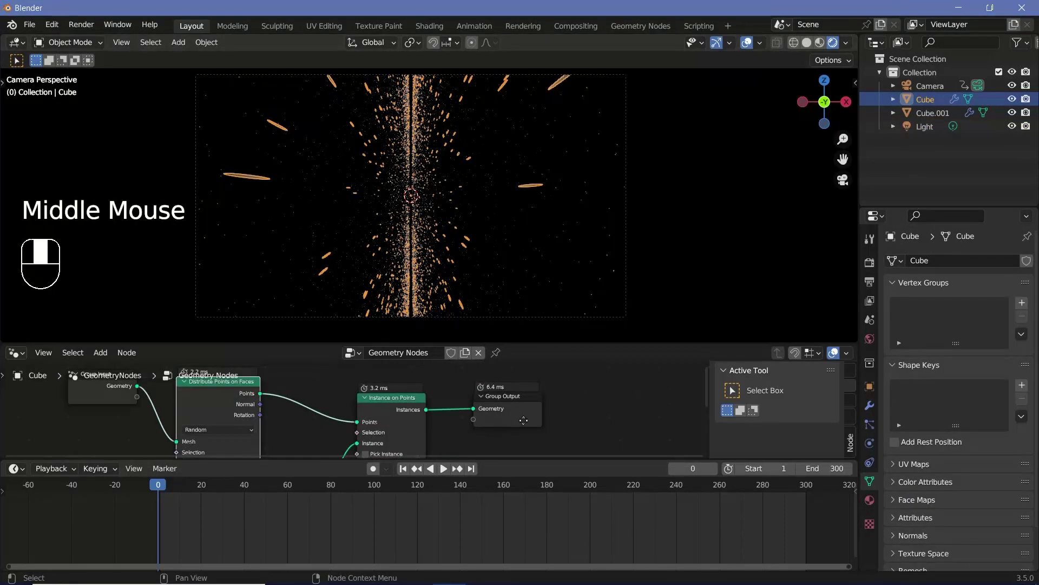
drag(507, 407, 601, 411)
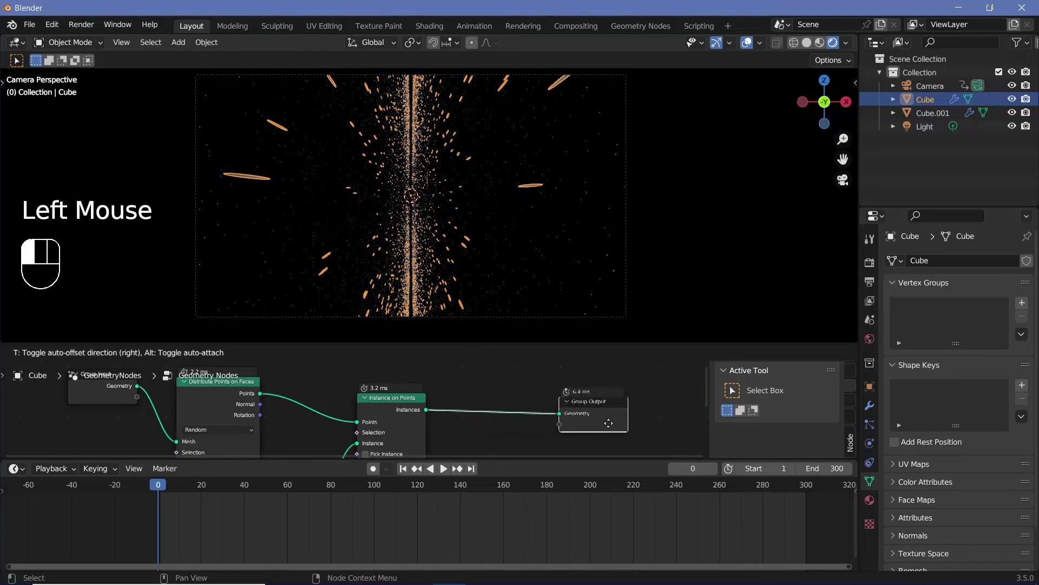
key(shift+a)
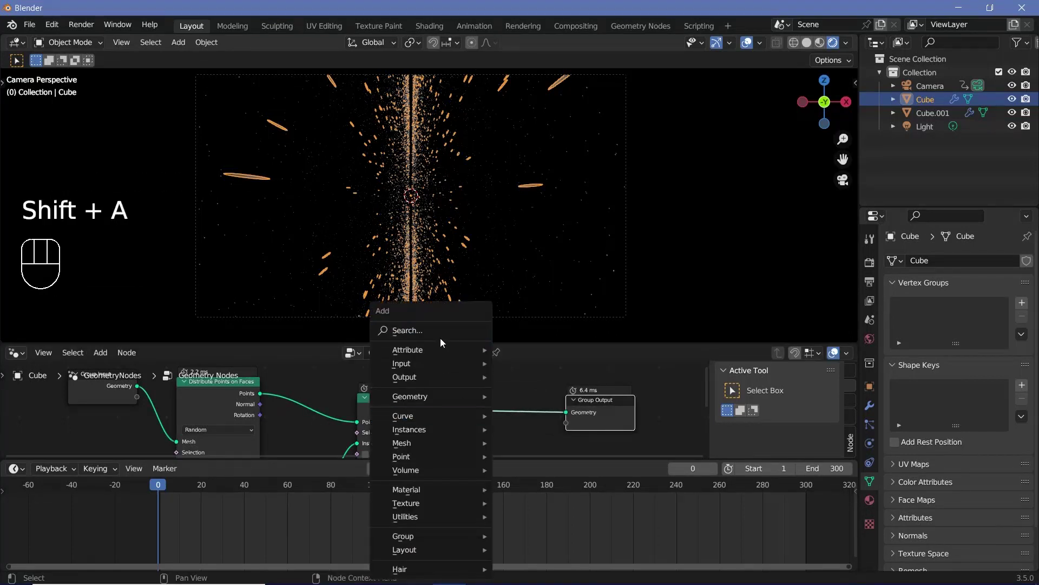
click(437, 332)
text(set mater)
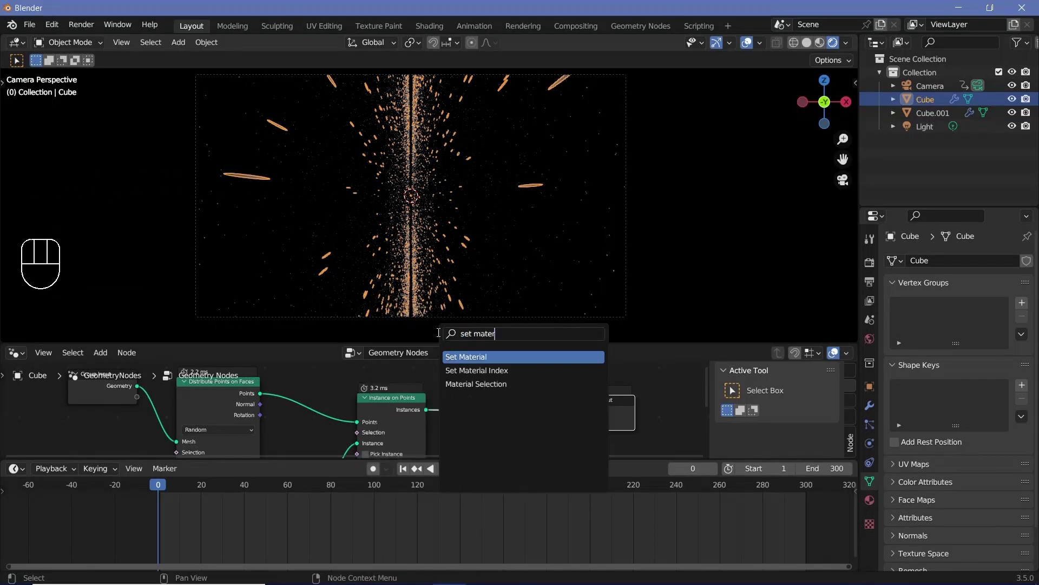
key(Return)
click(511, 432)
click(506, 444)
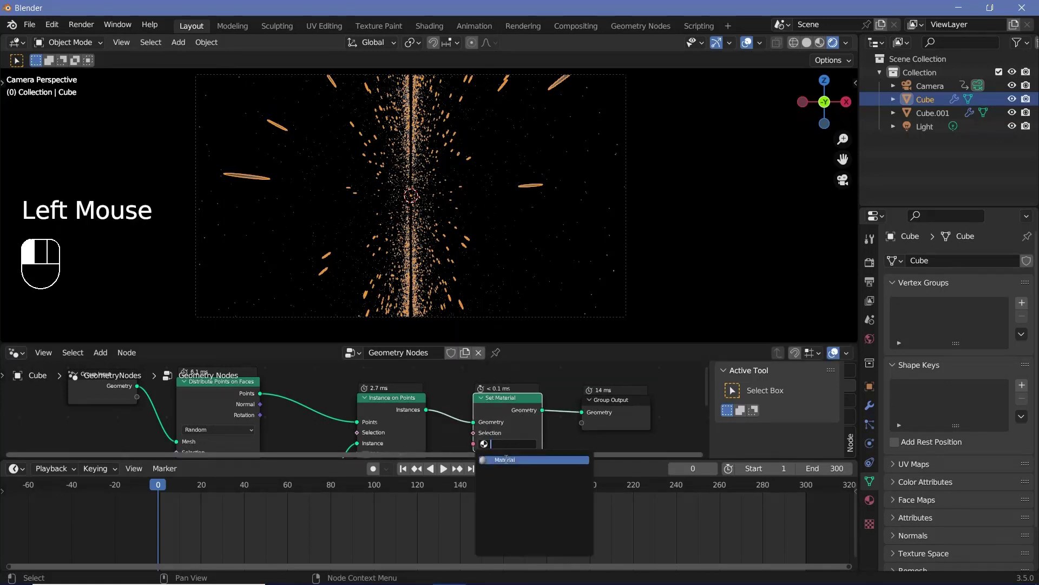
click(505, 460)
- In Geometry Nodes.001, add a Set Material node with Material before the output
click(352, 355)
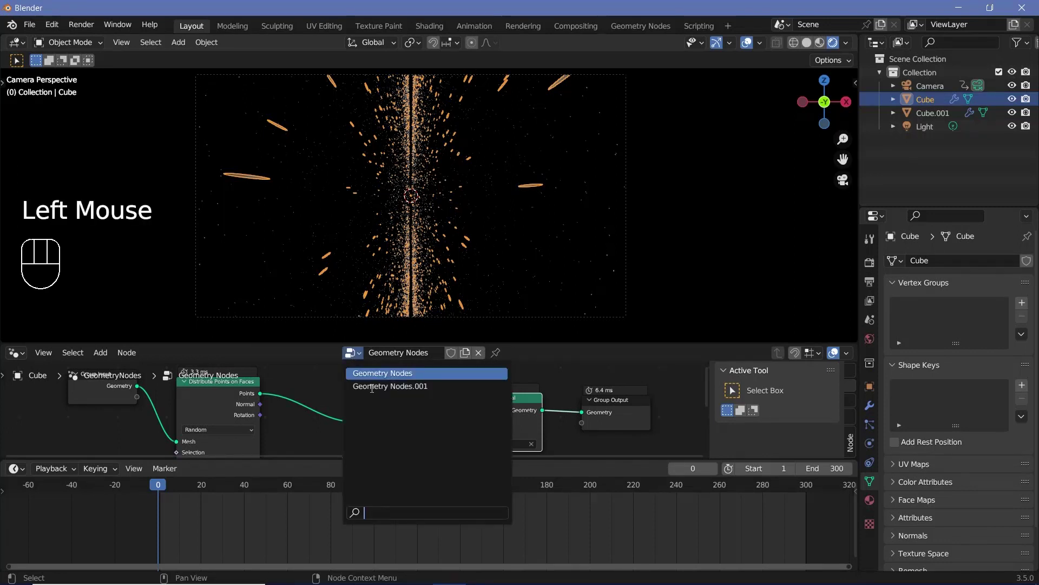
click(372, 387)
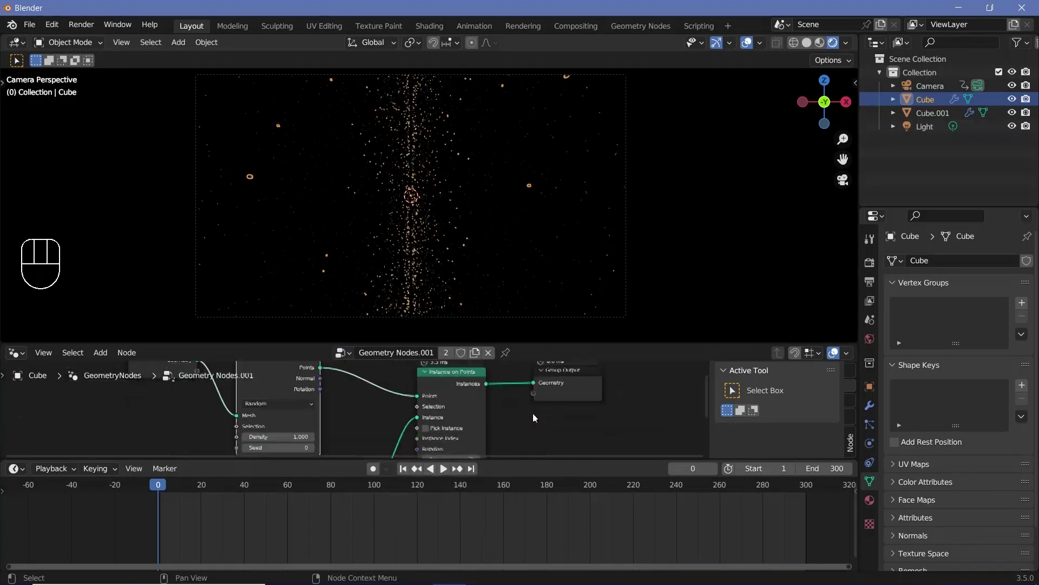
key(shift+a)
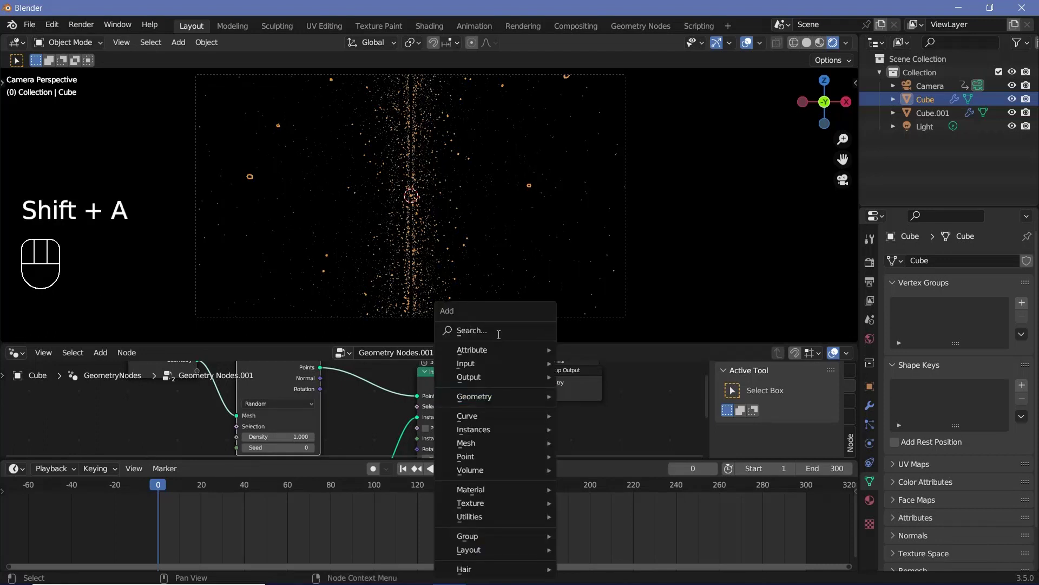
click(498, 334)
text(set)
key(Return)
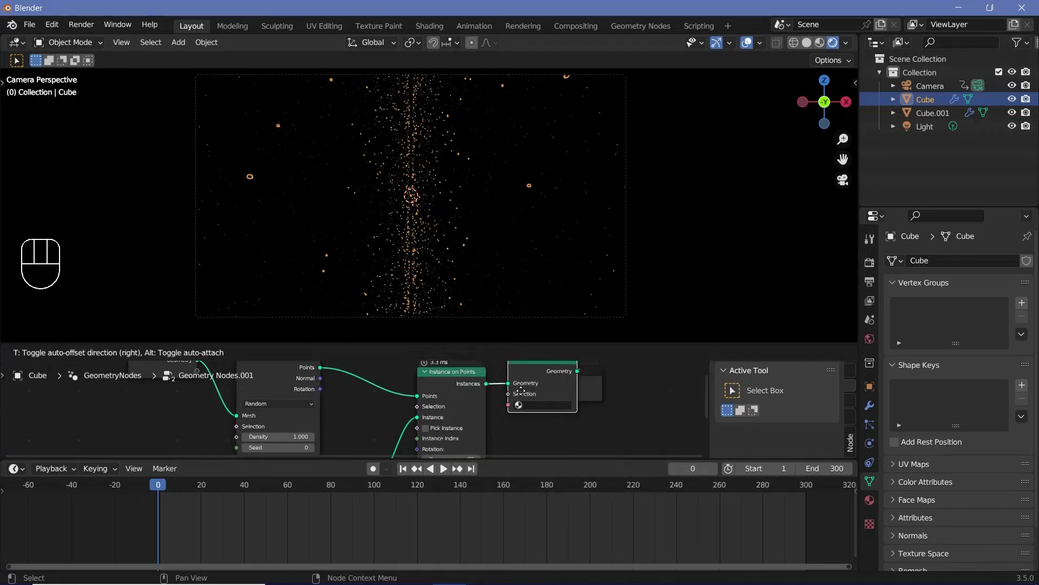
click(542, 395)
click(576, 409)
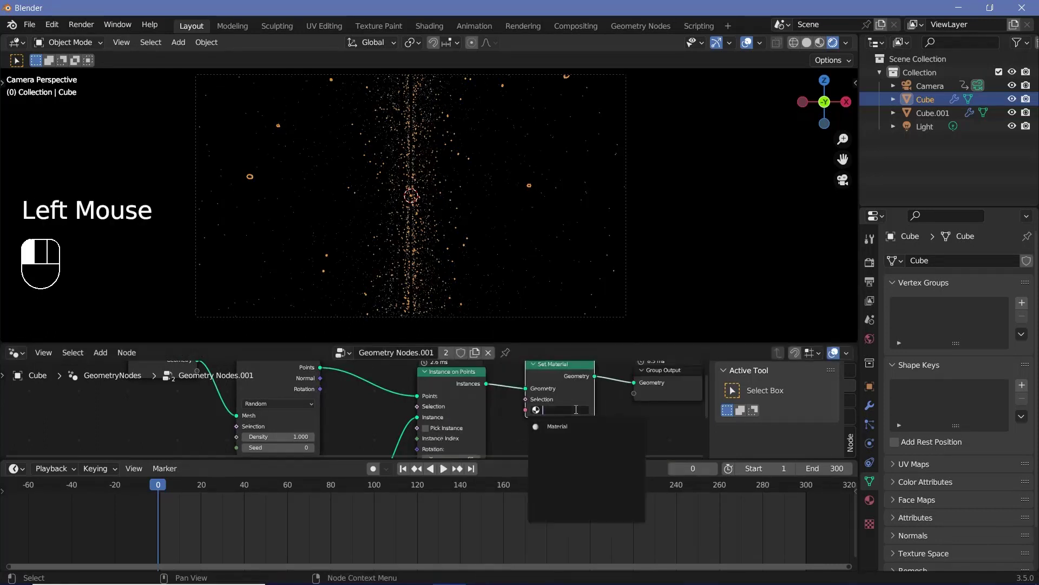
click(557, 426)
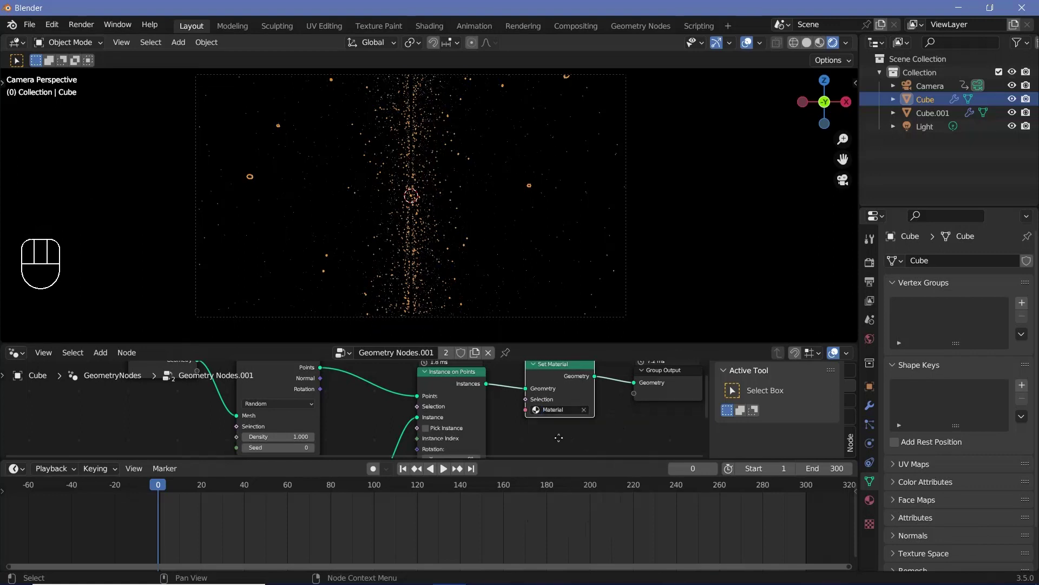
- Add a Set Shade Smooth node before the Geometry Nodes.001 output
middle_drag(547, 438, 480, 455)
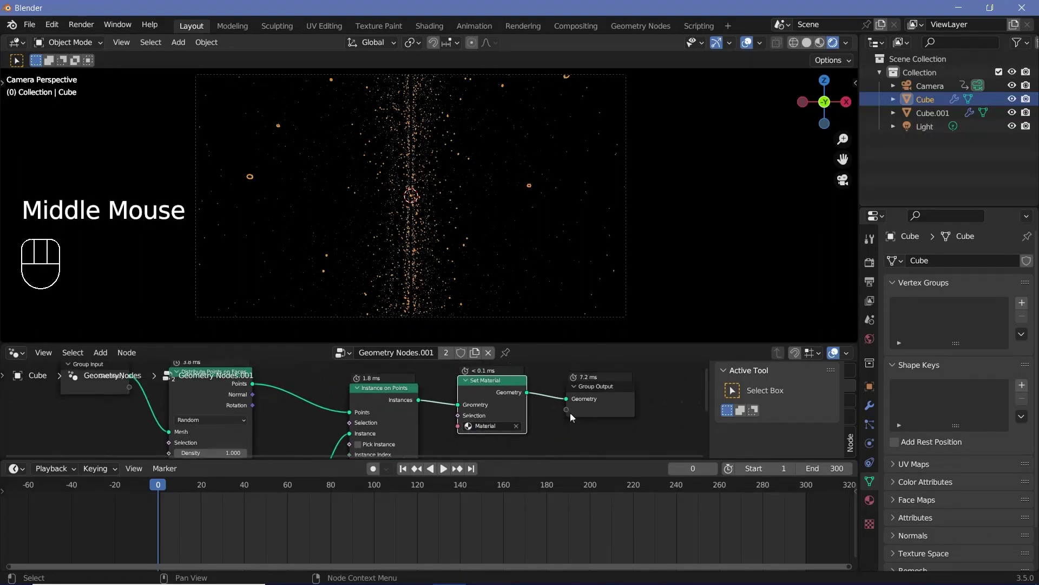
key(shift+a)
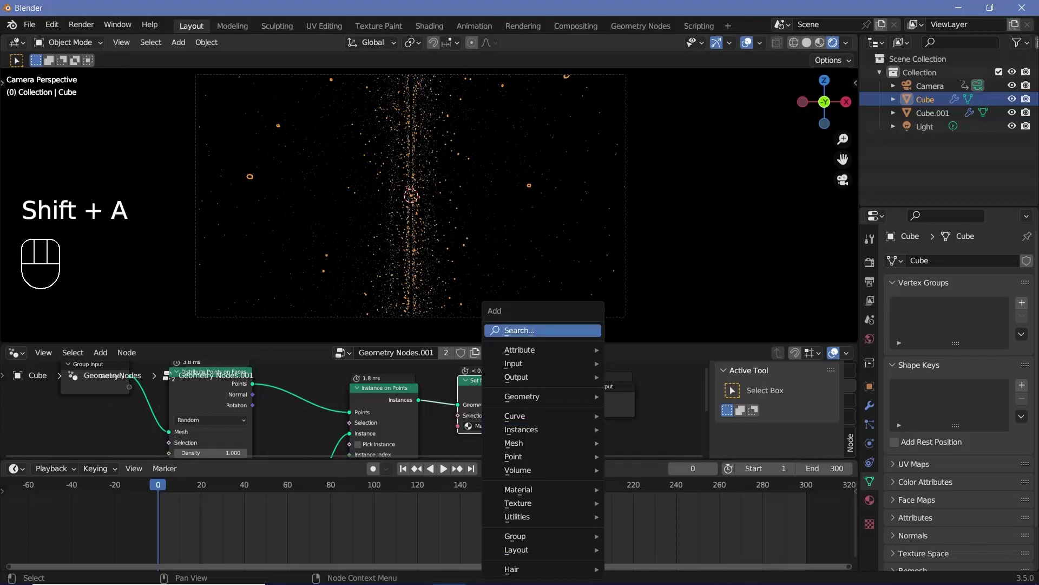
text(set shade)
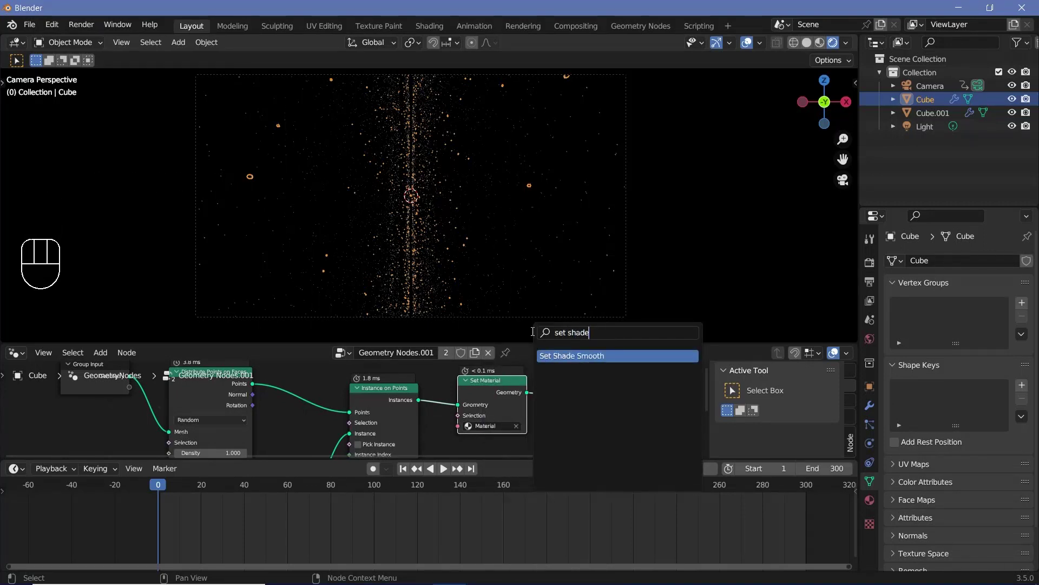
key(Return)
click(588, 403)
- In the Geometry Nodes tree, insert Set Shade Smooth between Set Material and Group Output
click(341, 352)
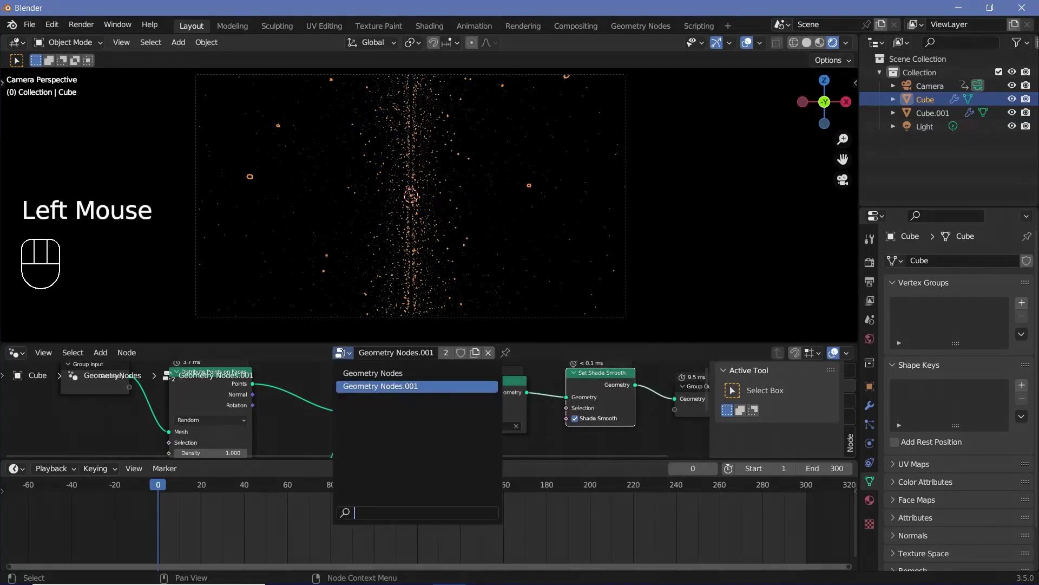
click(360, 373)
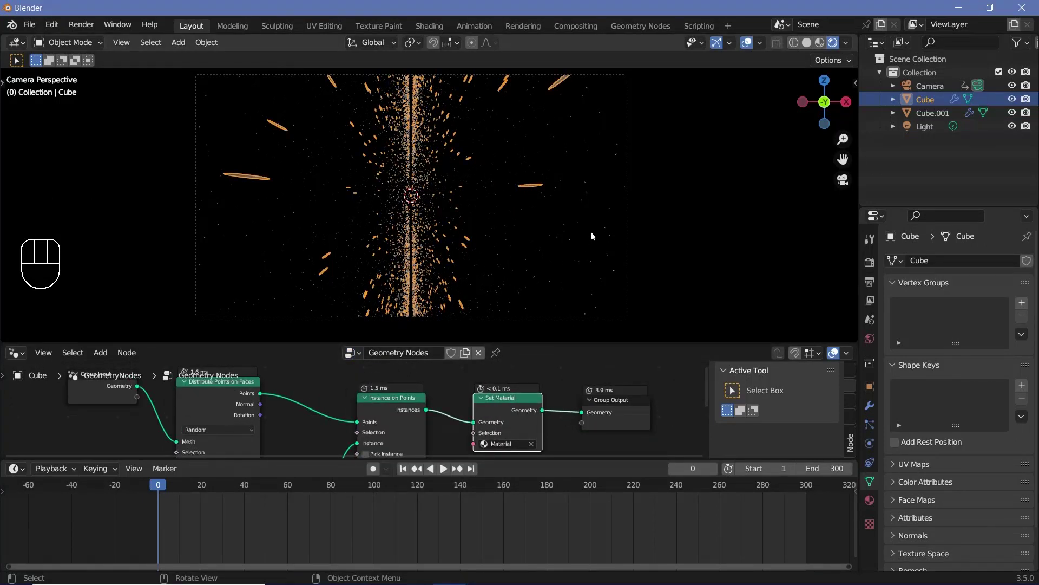
drag(596, 415, 677, 406)
key(shift+a)
click(563, 333)
text(s)
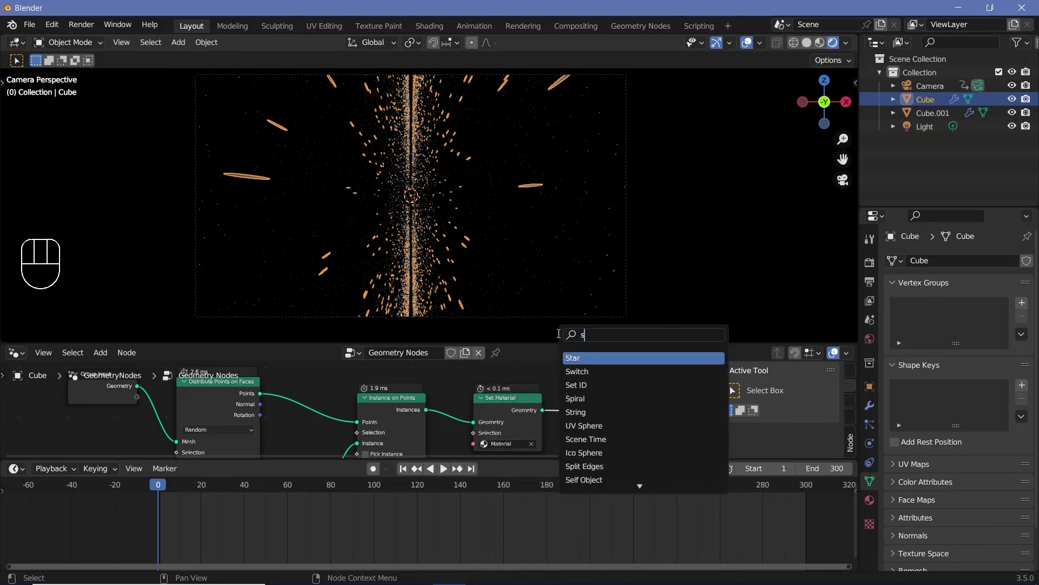
text(et sha)
key(Return)
click(601, 411)
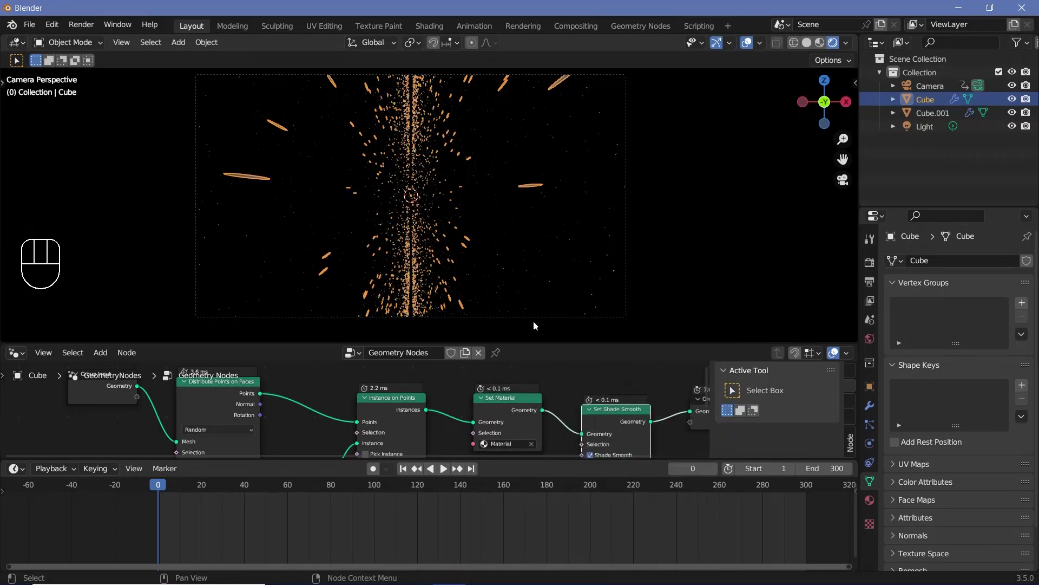
- In the Shader Editor, set the material's Roughness to 0.3 and Metallic to 0.5
click(16, 353)
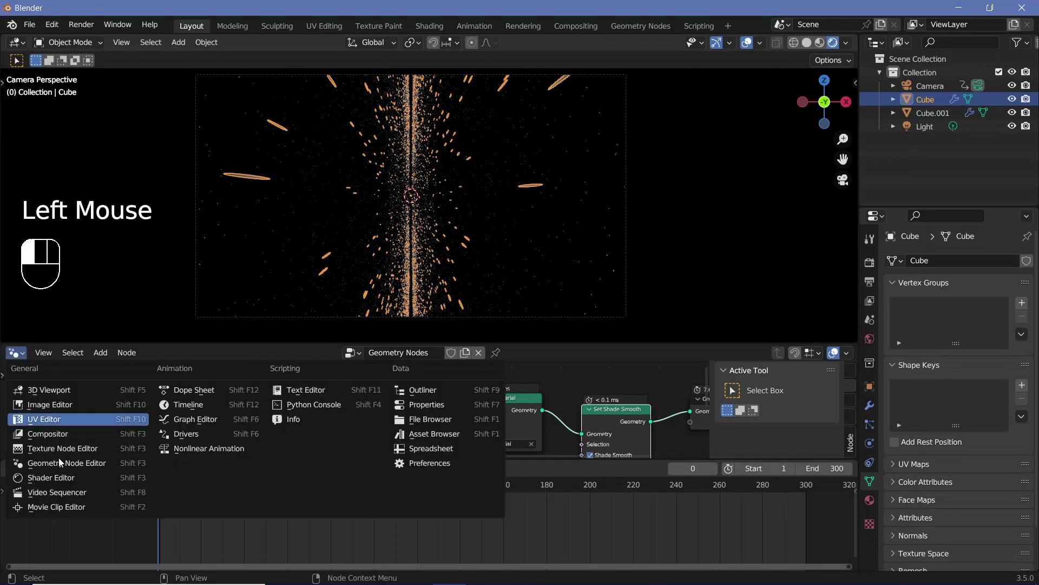
click(51, 477)
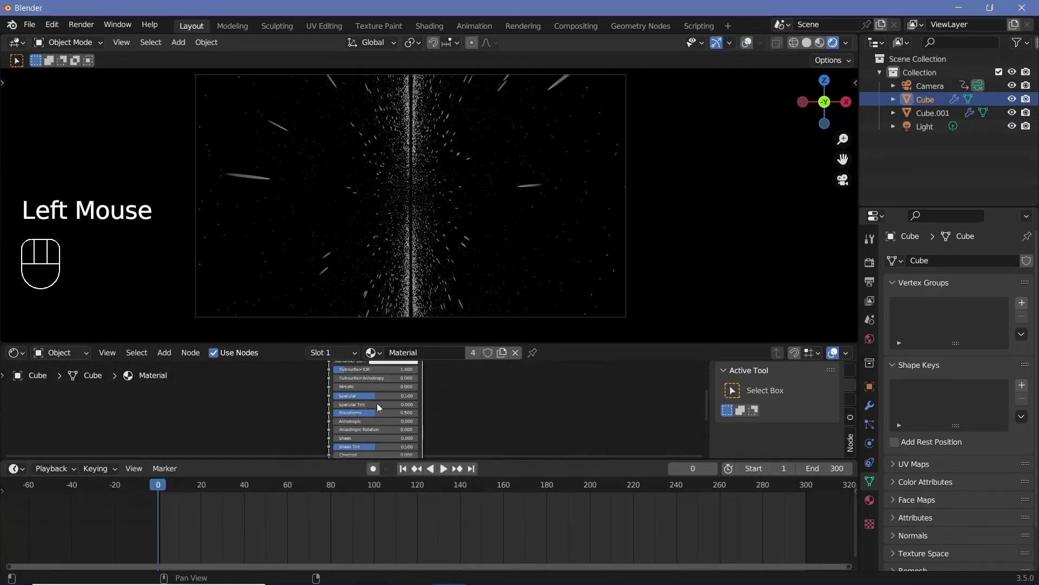
click(379, 412)
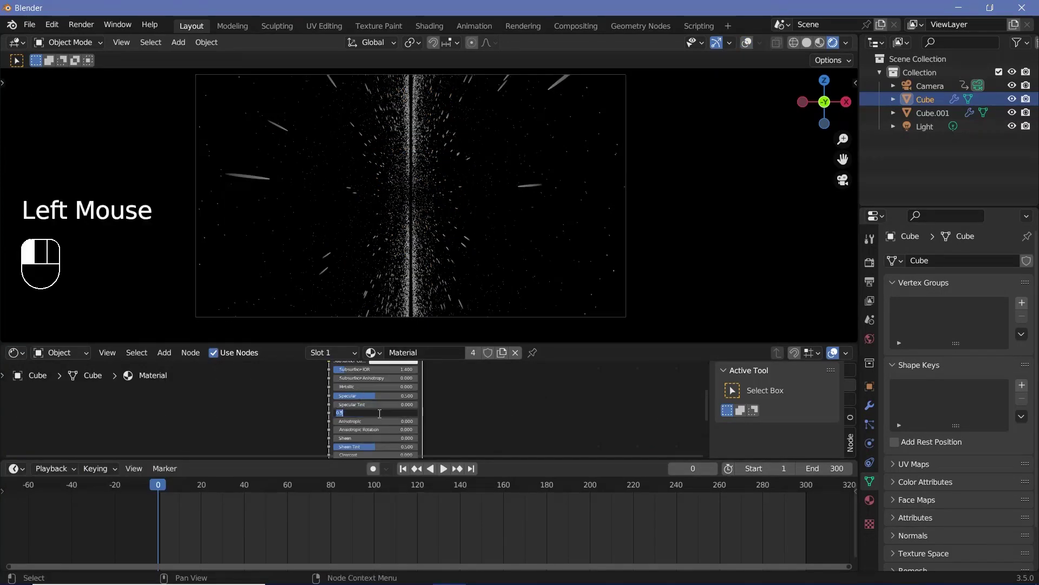
text(0.3)
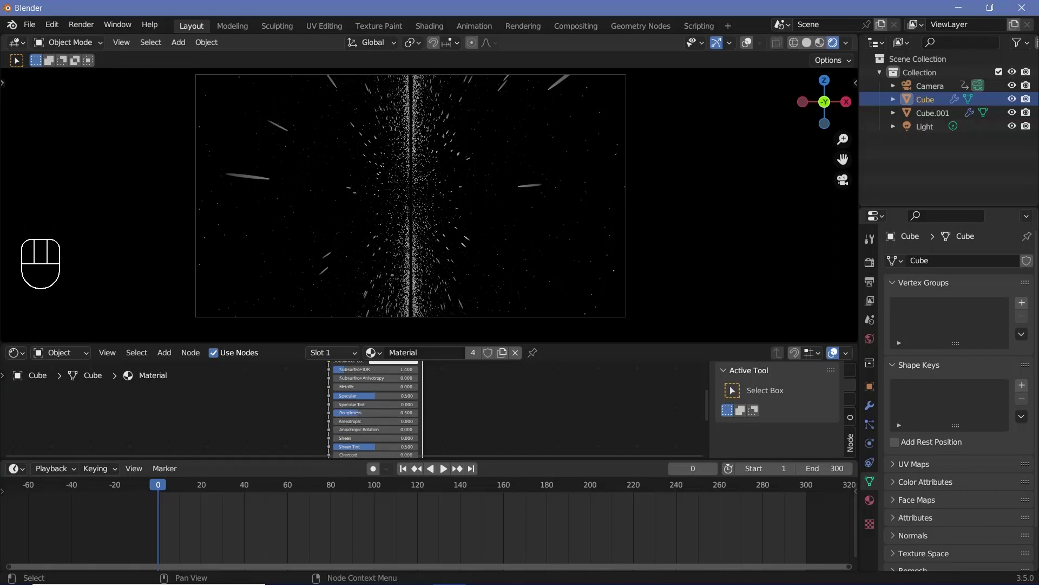
click(375, 386)
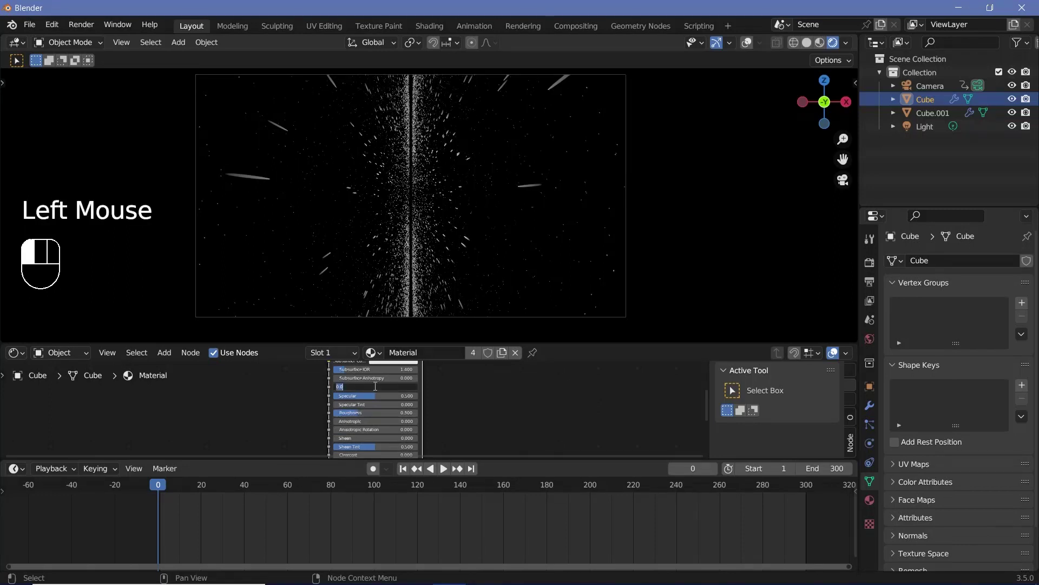
text(0.5)
key(Return)
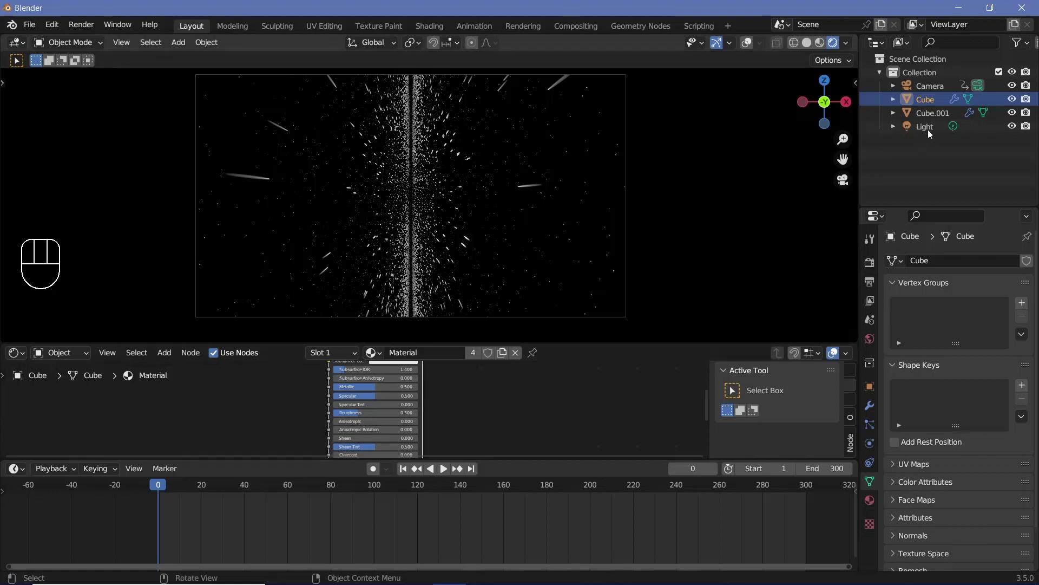
- Set the point light's colour to cyan
click(928, 128)
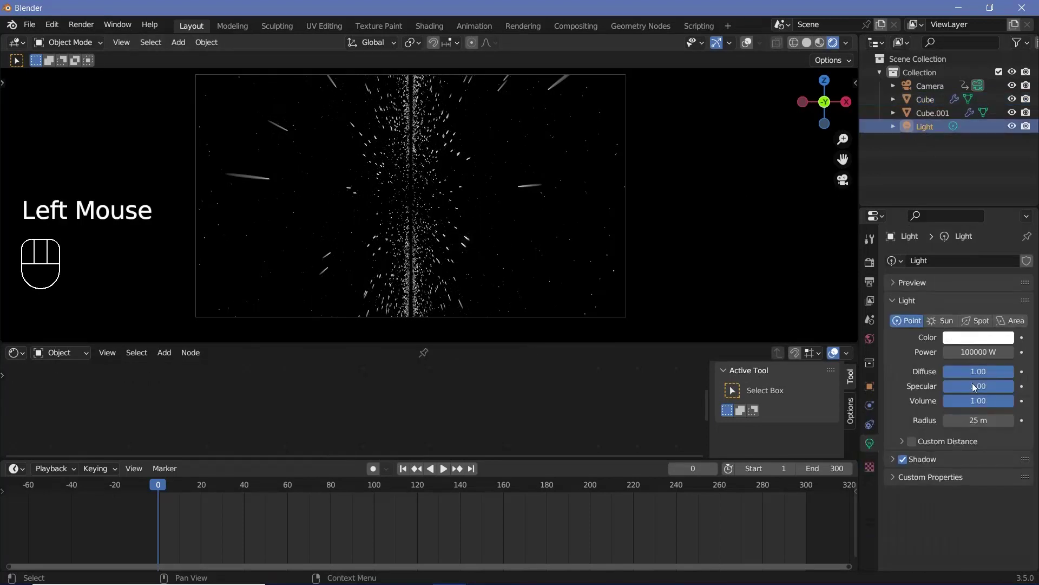
click(977, 338)
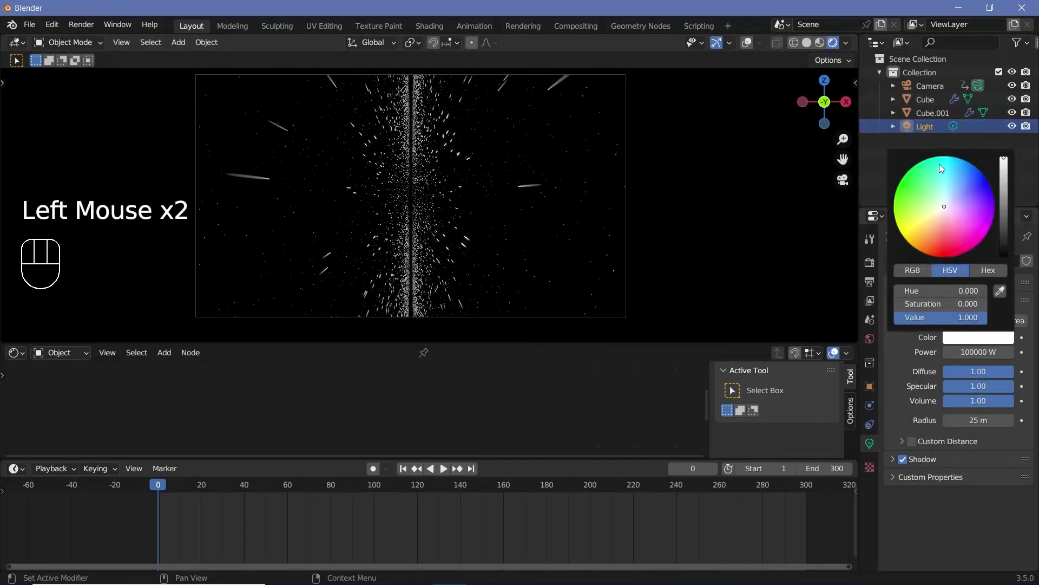
ctrl+click(945, 162)
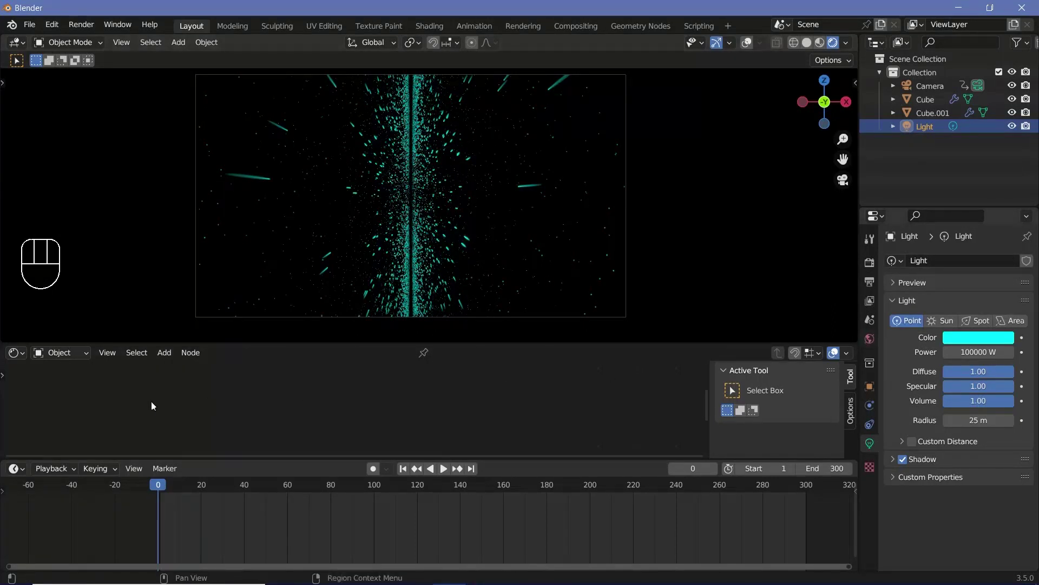
- Switch the shader editor to the World nodes and frame them
click(64, 355)
click(62, 383)
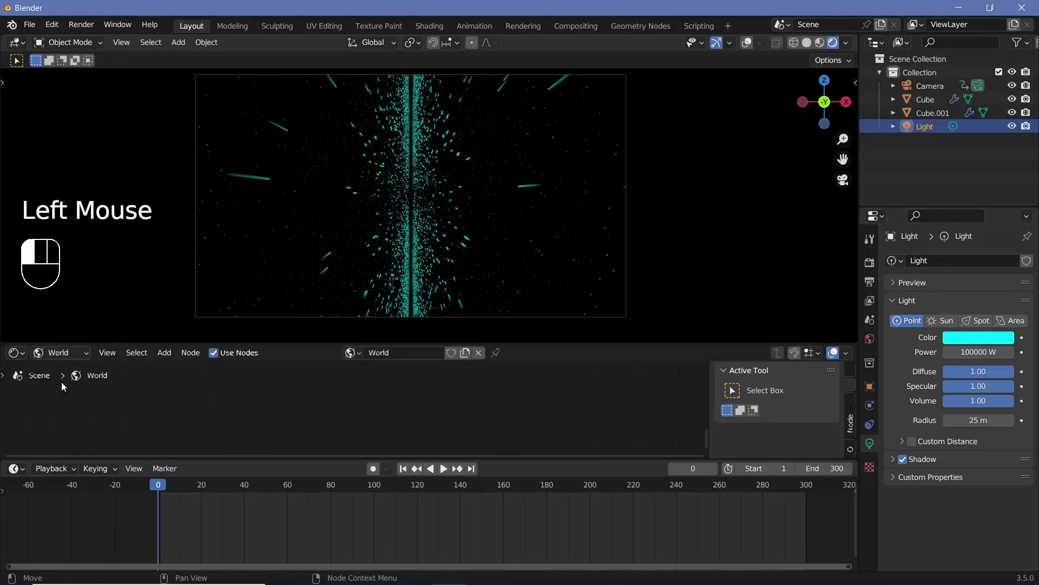
scroll(630, 430, down, 7)
middle_drag(477, 411, 497, 435)
scroll(413, 425, up, 4)
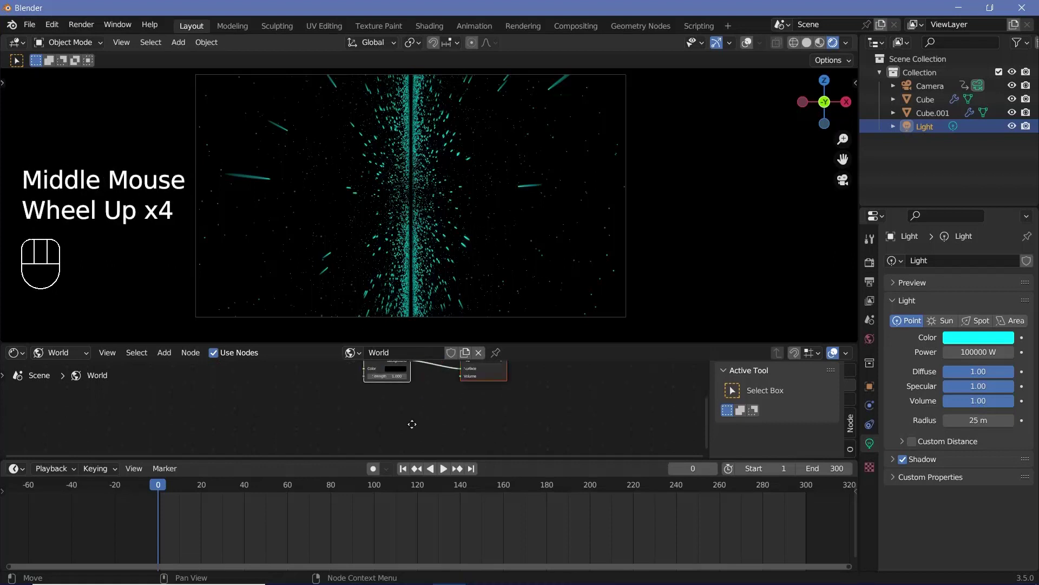
middle_drag(413, 425, 412, 424)
- Add a Volume Scatter node and set its density to 0.1
key(shift+a)
click(375, 425)
text(v)
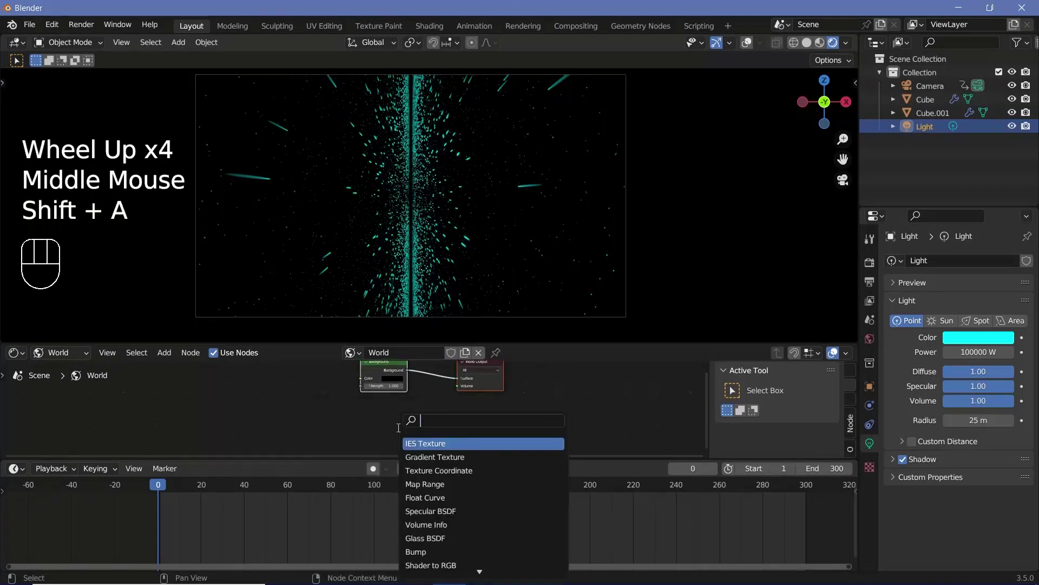
key(Return)
click(381, 427)
click(382, 426)
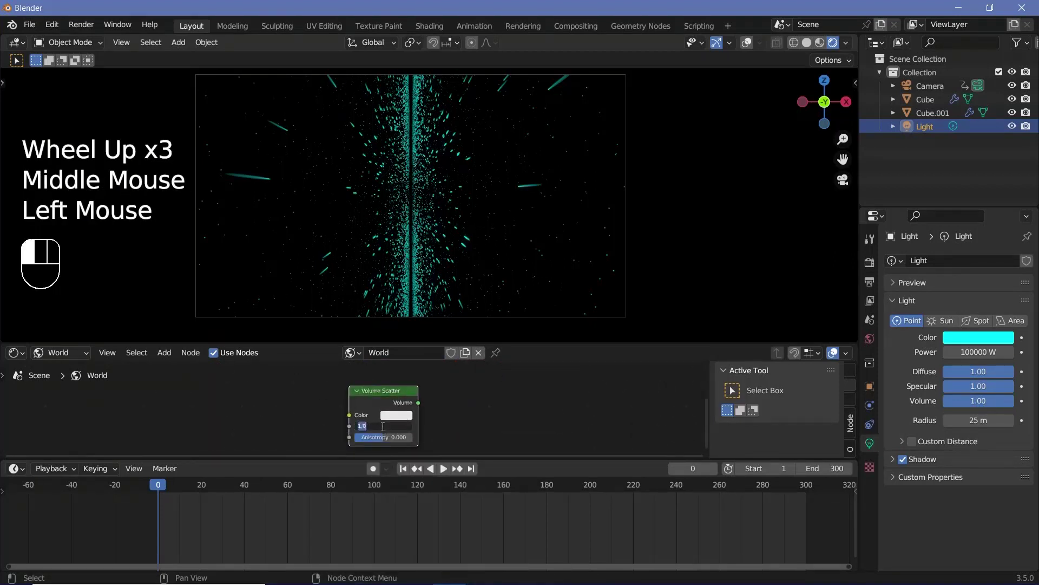
text(0.1)
- Connect Volume Scatter to the World Output Volume and lower its density to 0.001
middle_drag(440, 394, 387, 418)
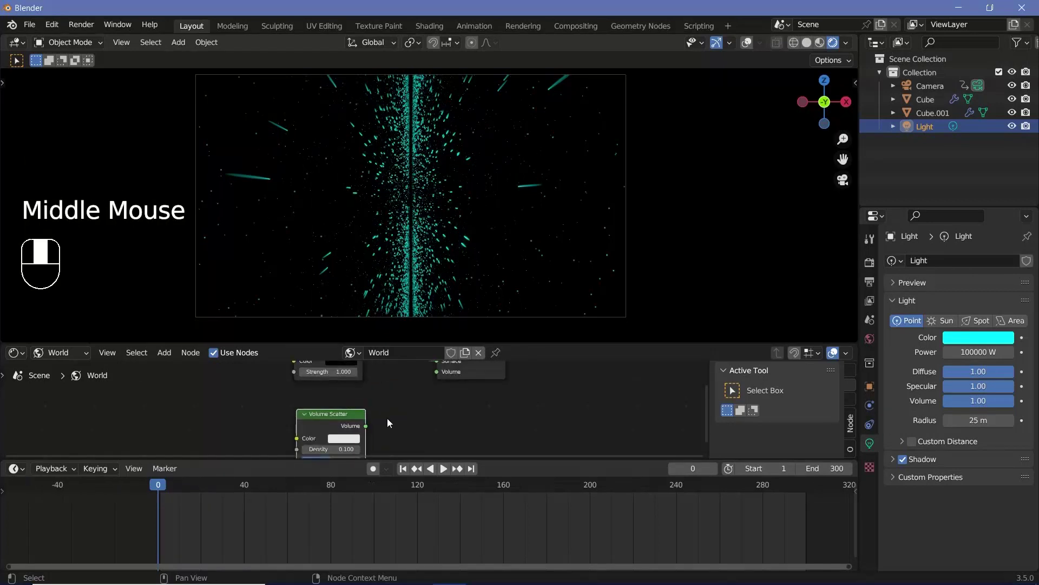
scroll(363, 424, down, 1)
drag(365, 424, 431, 374)
click(343, 446)
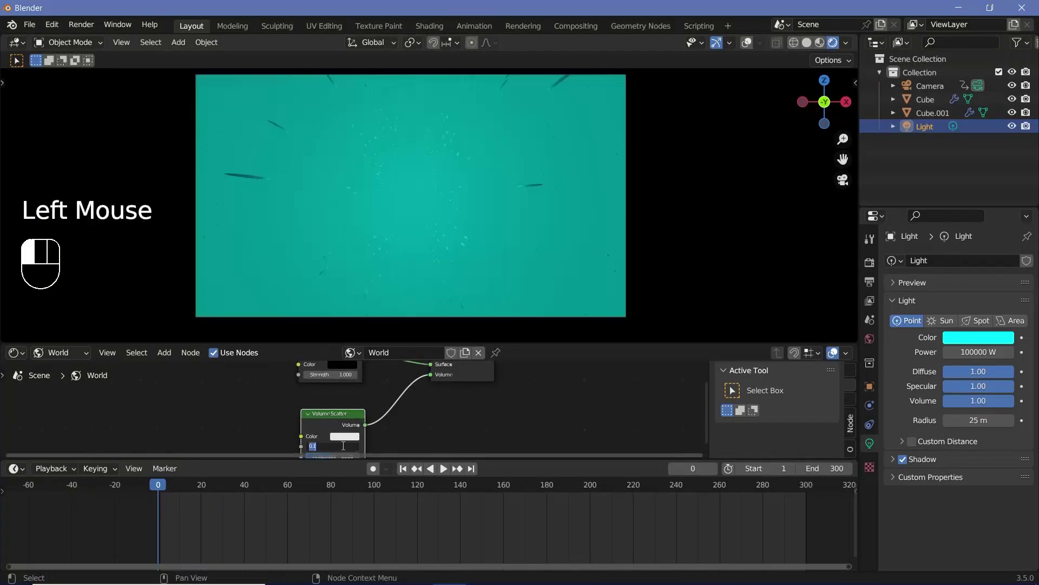
text(0.01)
key(Return)
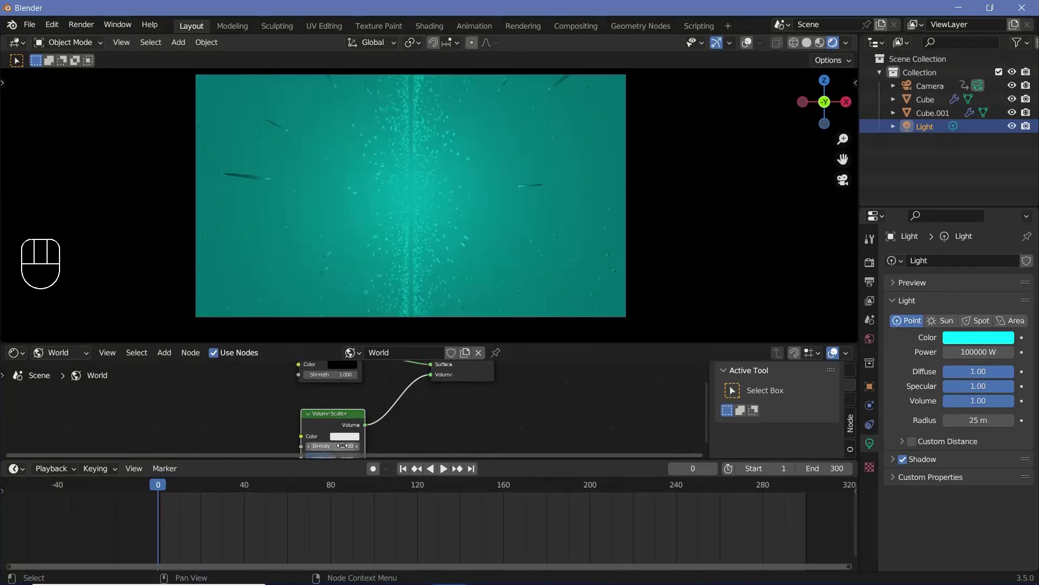
drag(342, 446, 322, 445)
- Zoom the node view to check the Volume Scatter at density 0.001
scroll(450, 440, up, 1)
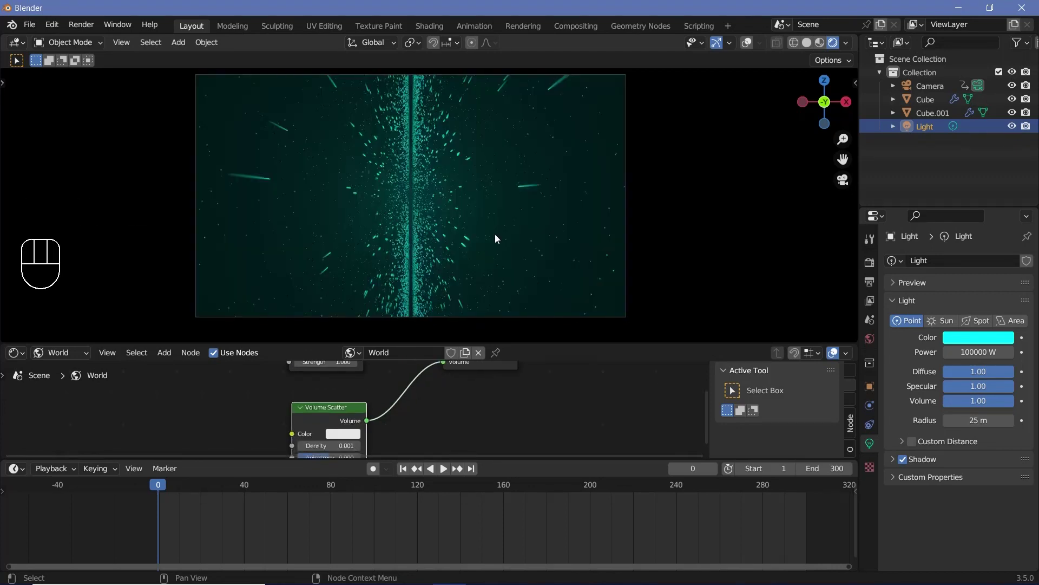